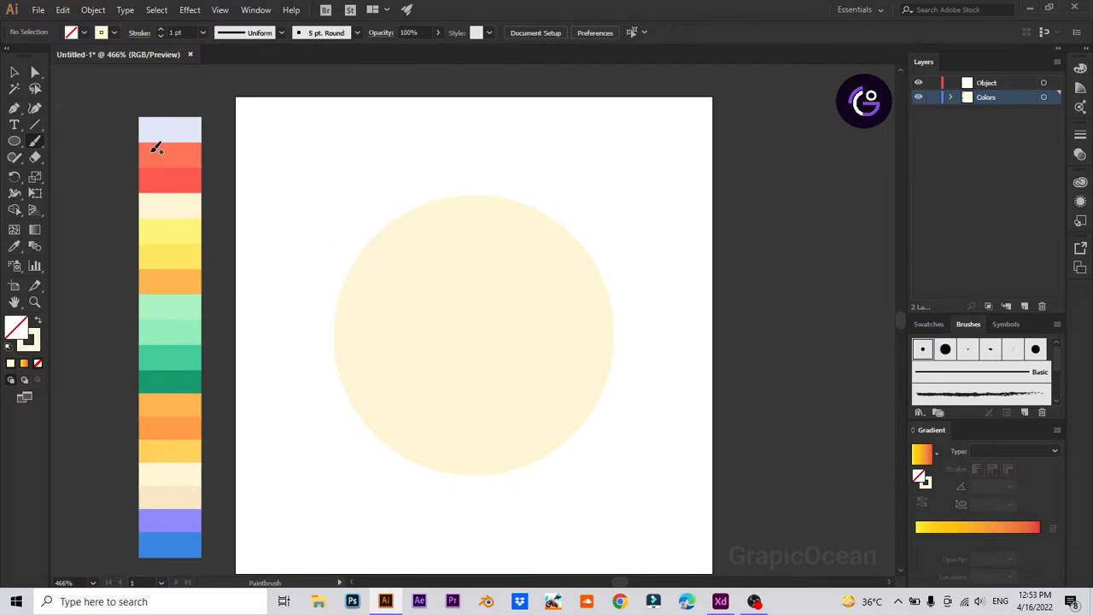
Step: Give the cream circle an outline in color ff9c48 with a 3 pt stroke weight
click(17, 71)
click(375, 298)
click(33, 336)
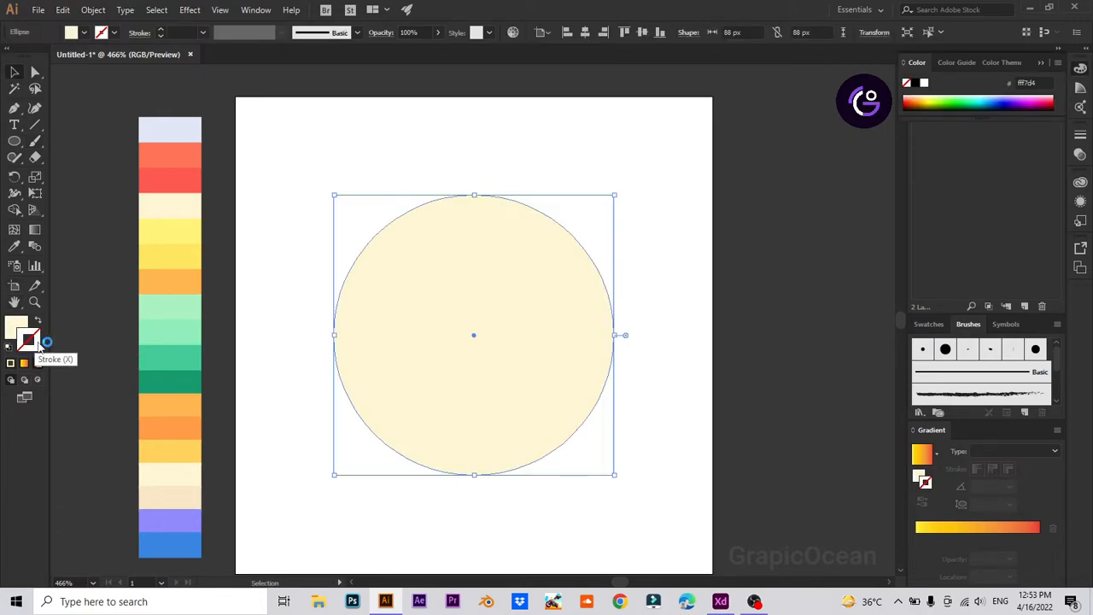
double_click(39, 340)
text(ff9c48)
click(502, 265)
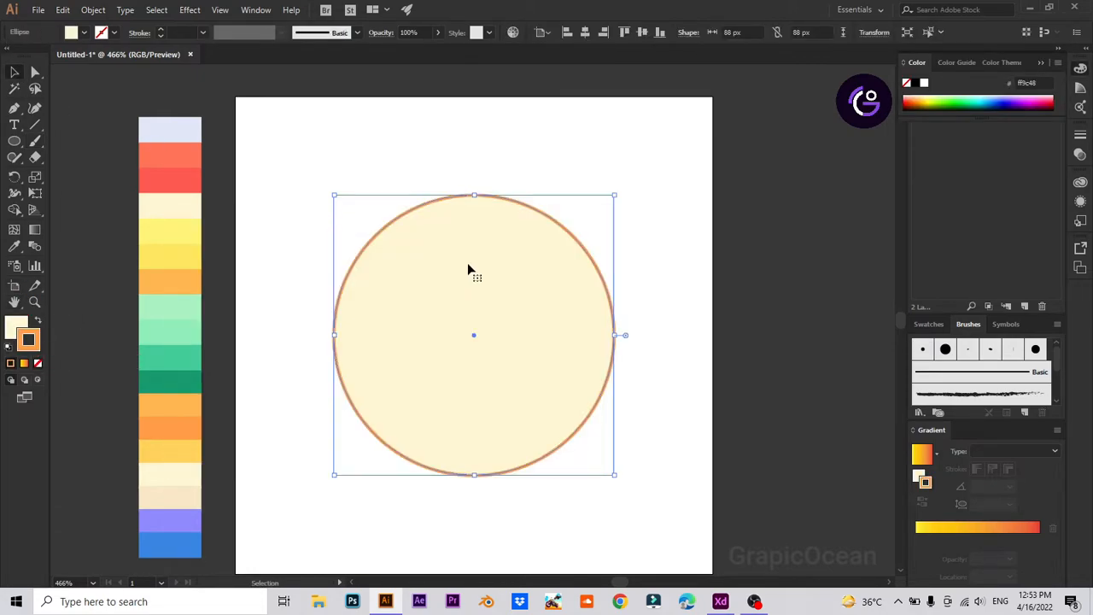
click(162, 30)
click(161, 30)
click(280, 173)
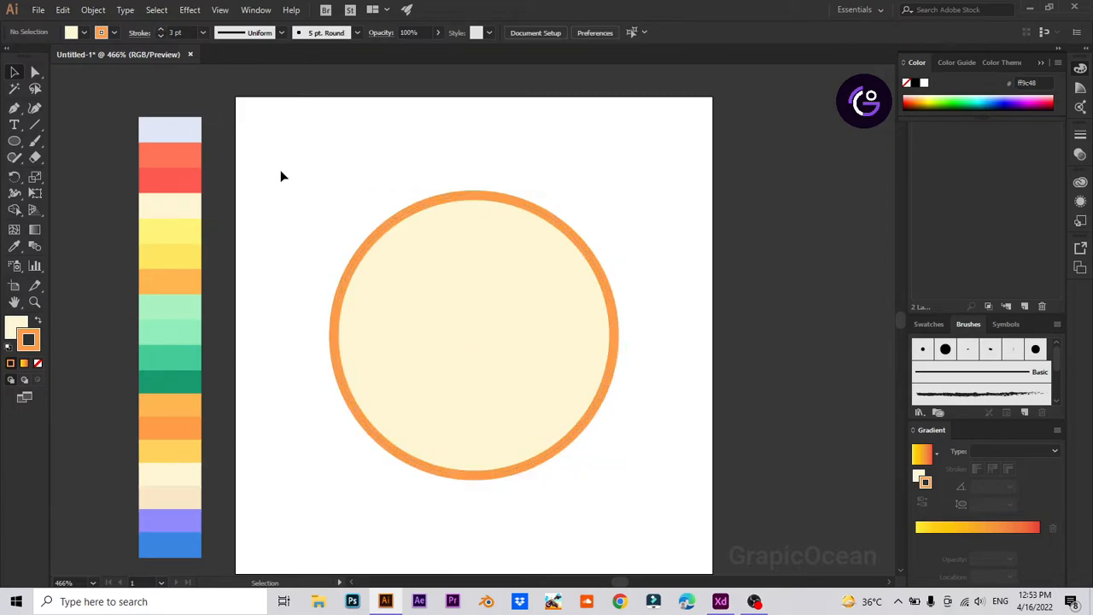
Step: Create an inner copy of the circle with Offset Path at -8 px
click(491, 373)
click(93, 9)
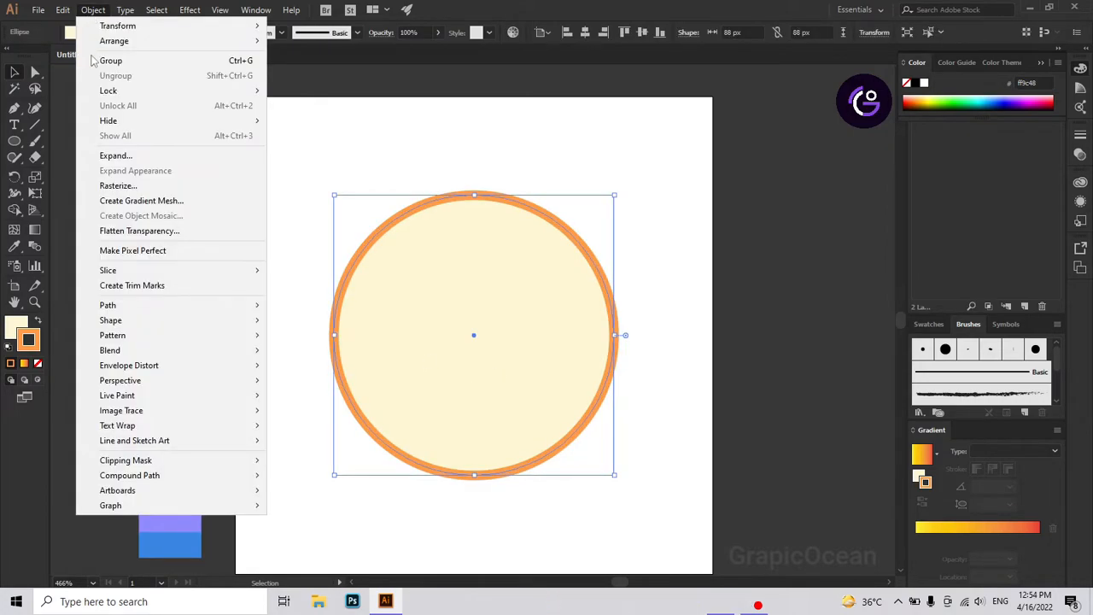
mouse_move(205, 305)
click(309, 354)
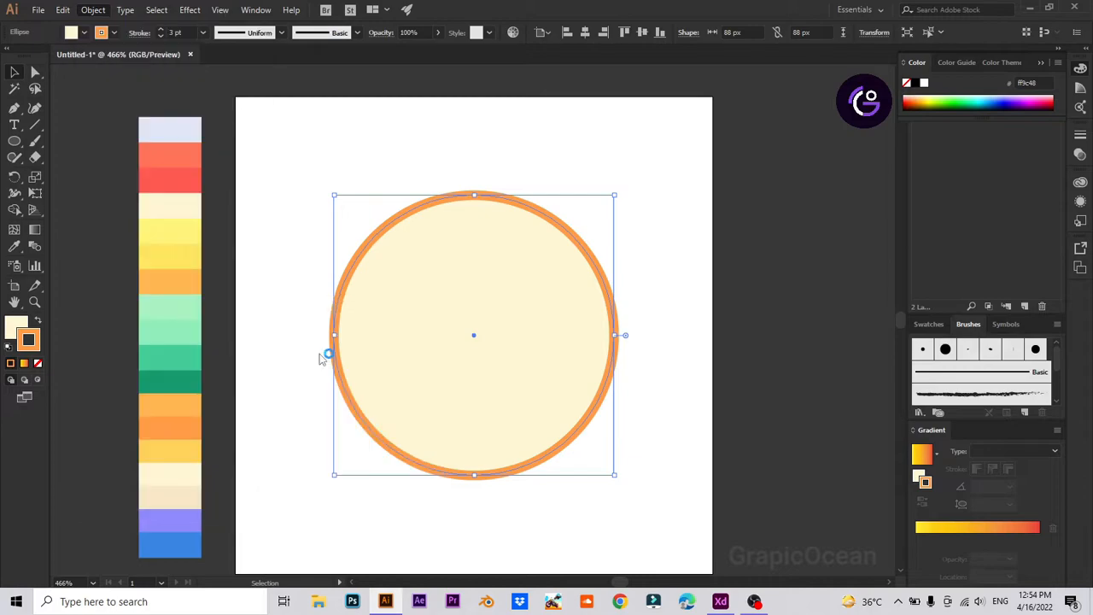
click(234, 216)
click(170, 292)
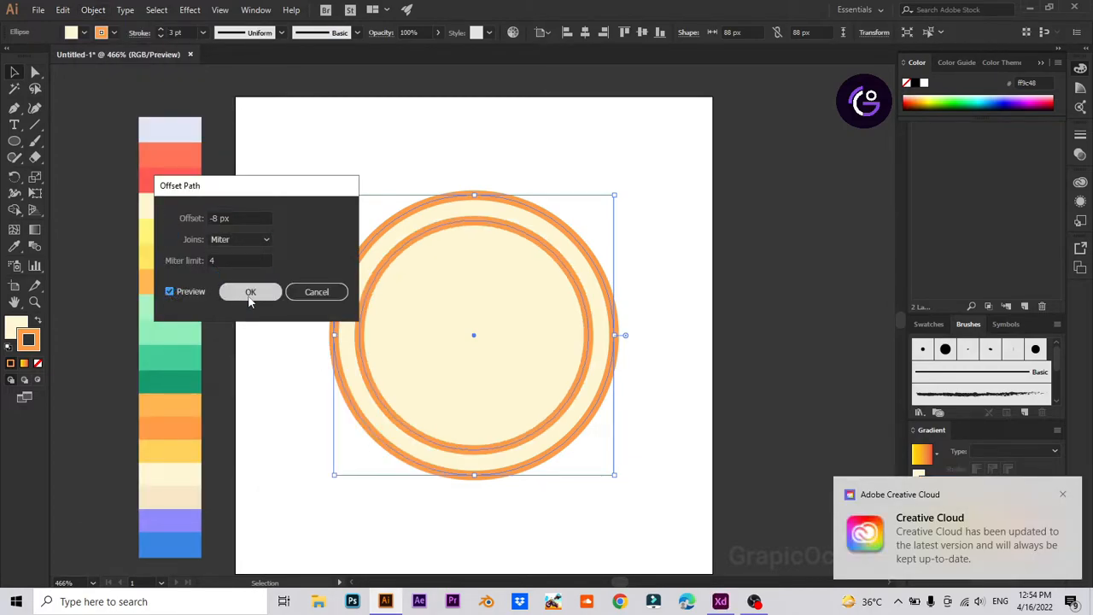
click(249, 295)
click(291, 216)
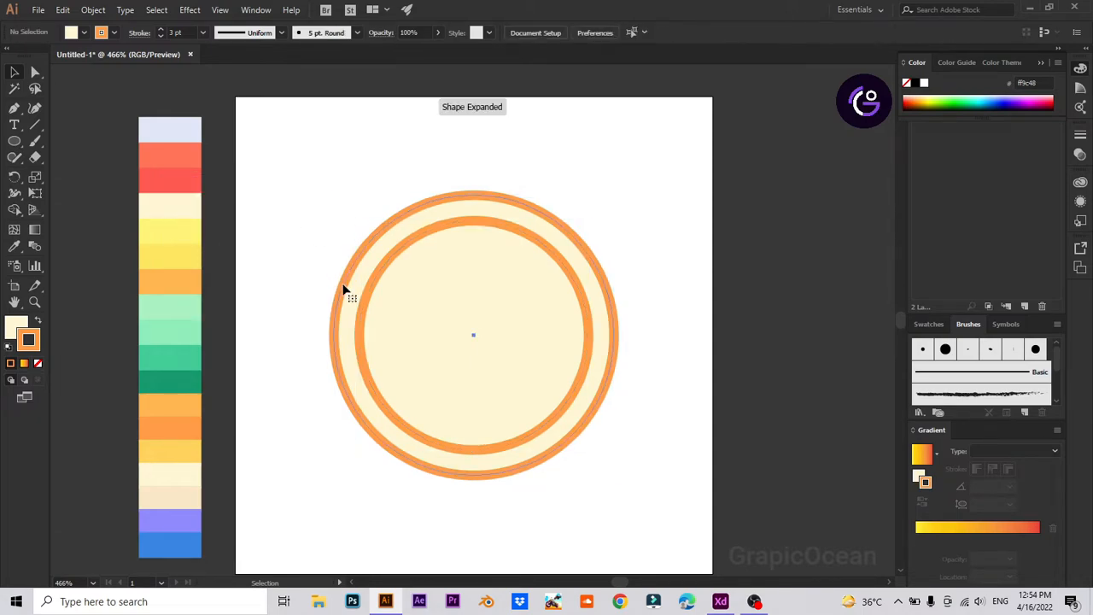
Step: Recolor the outer circle with the golden yellow palette swatch just below the darker orange, sampled with the Eyedropper
click(344, 291)
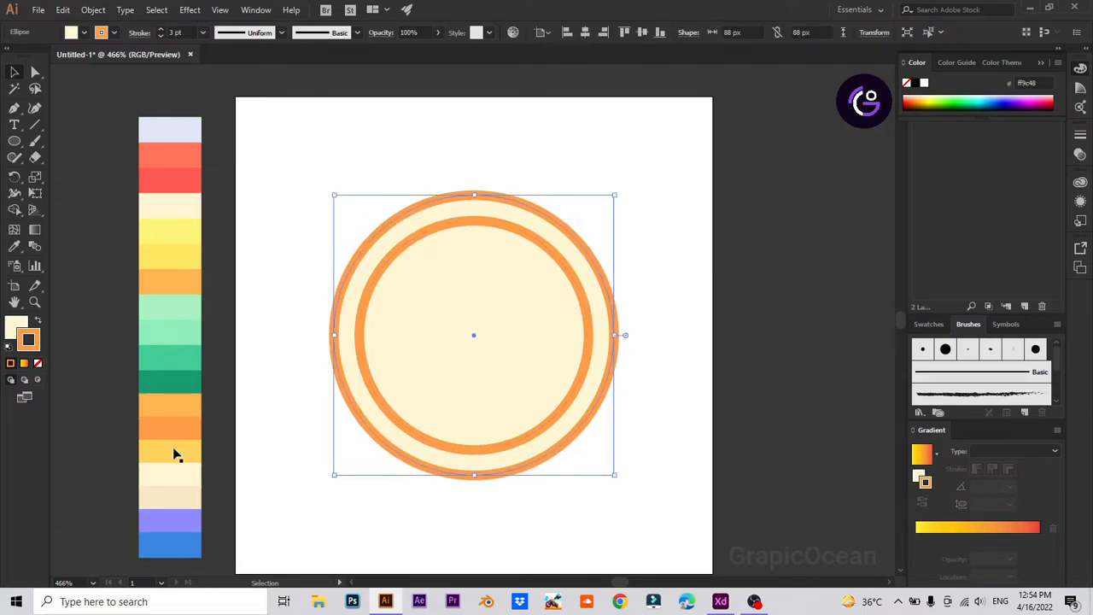
key(i)
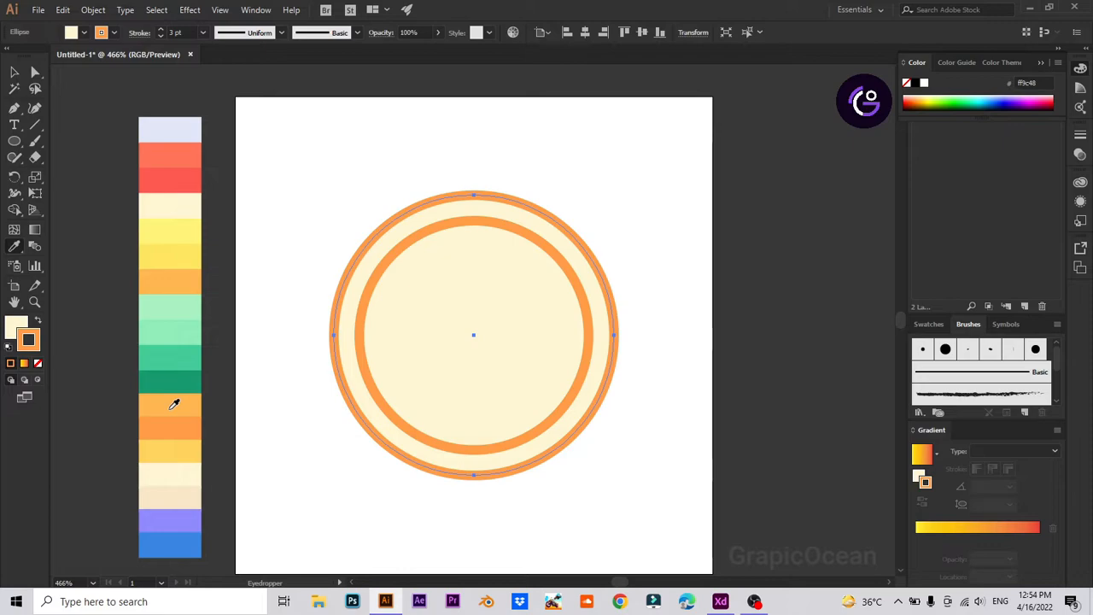
click(173, 404)
click(174, 445)
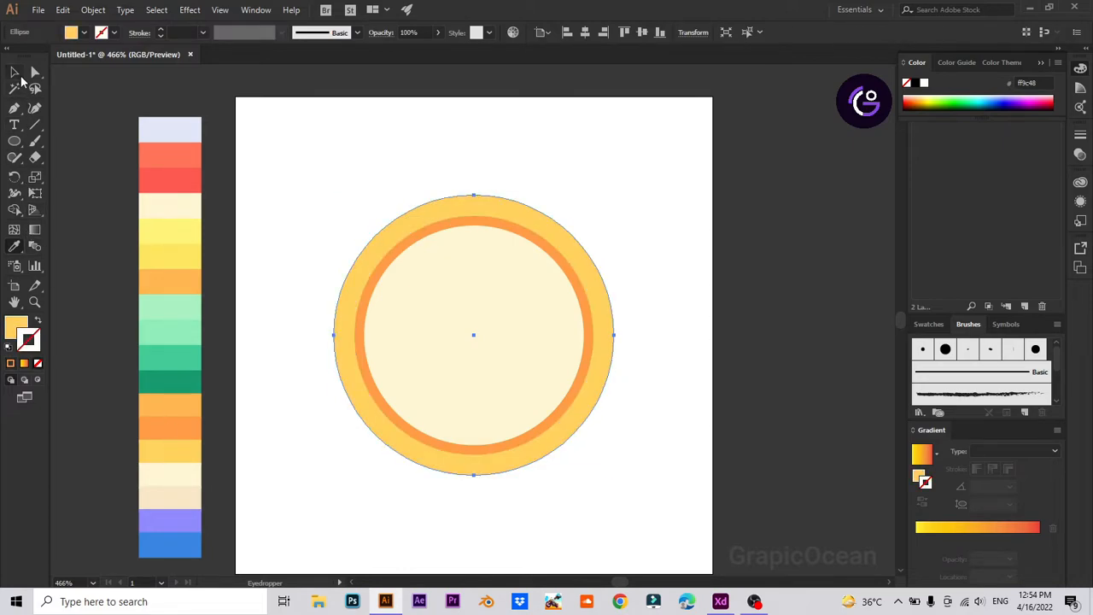
ctrl+click(274, 112)
key(ctrl+plus)
key(v)
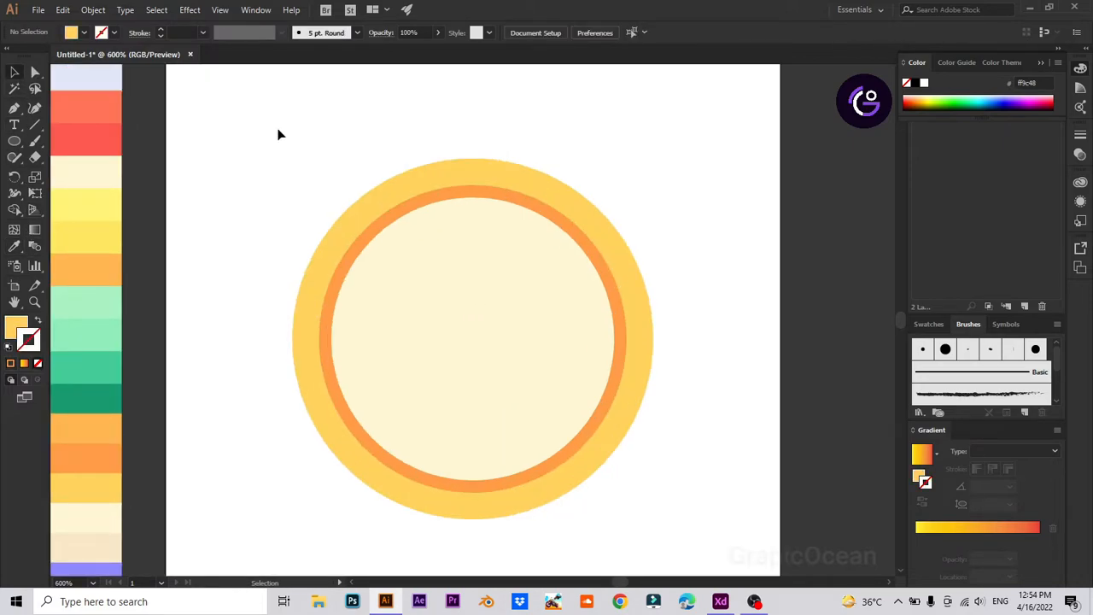
Step: Offset the inner outlined circle's path by -10 px to add a smaller concentric circle
click(346, 273)
click(93, 9)
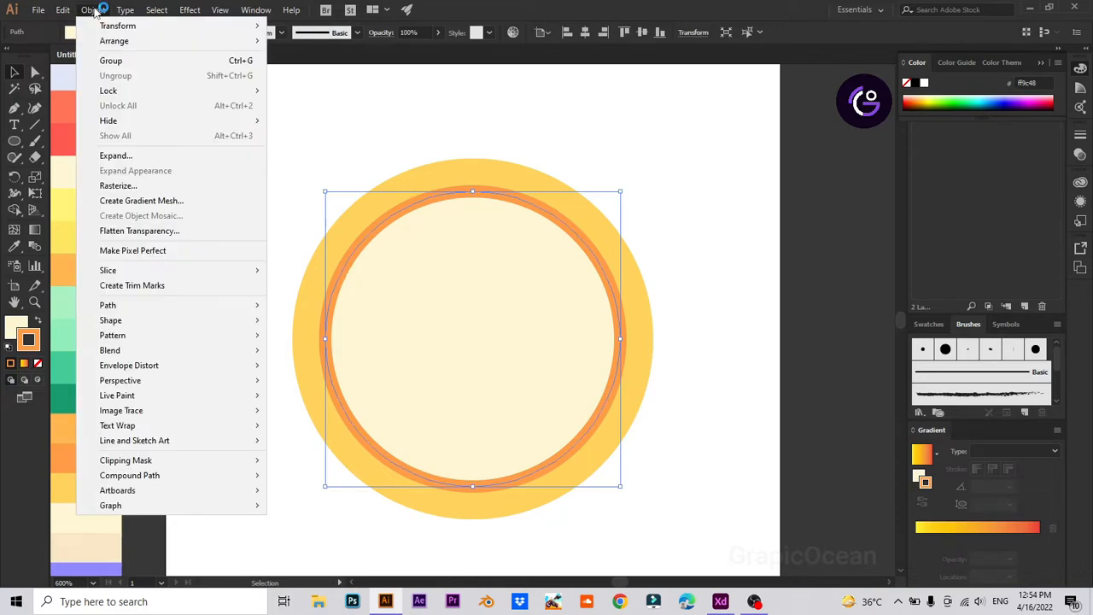
mouse_move(222, 305)
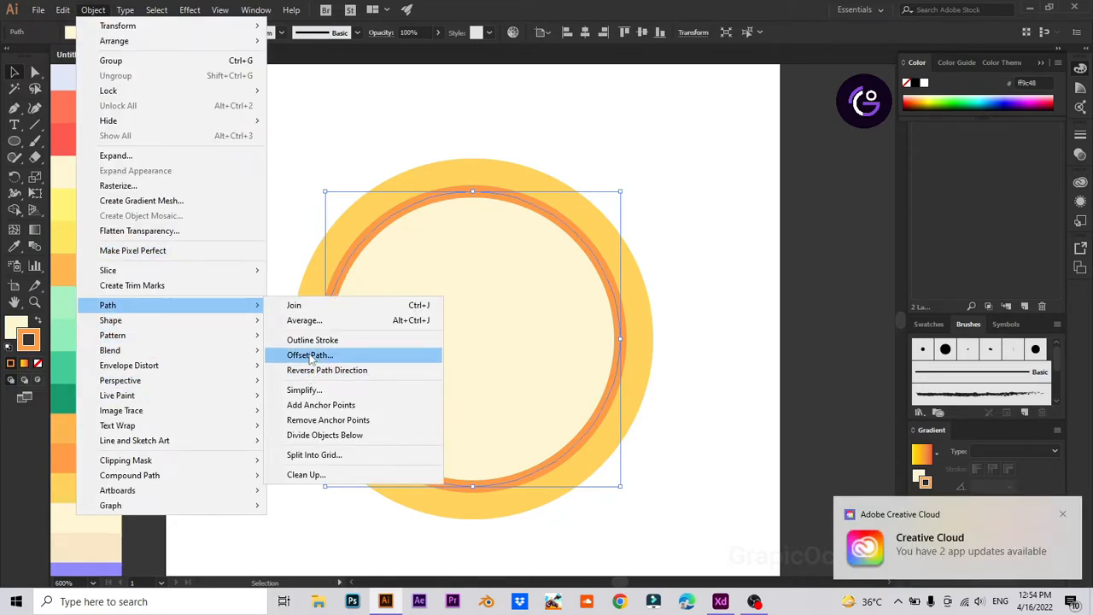
click(307, 353)
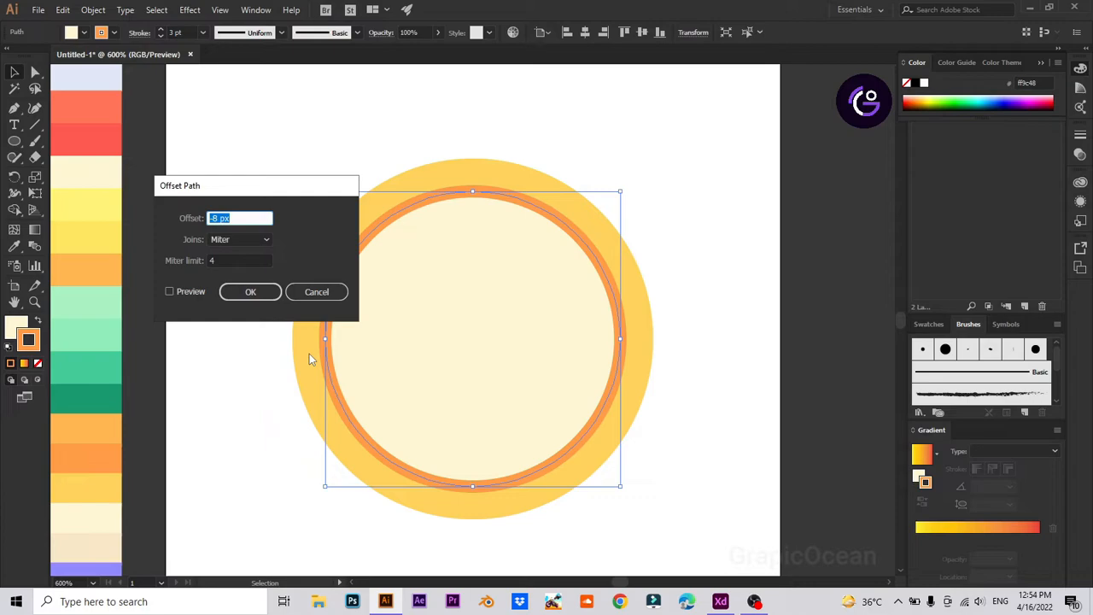
text(-10)
click(170, 292)
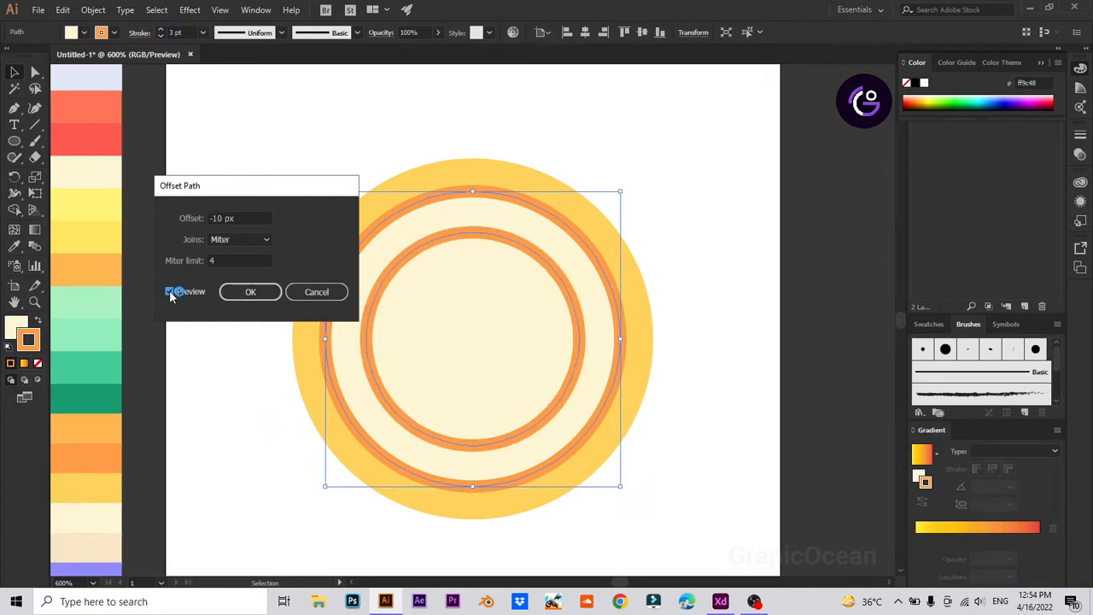
click(250, 292)
click(228, 302)
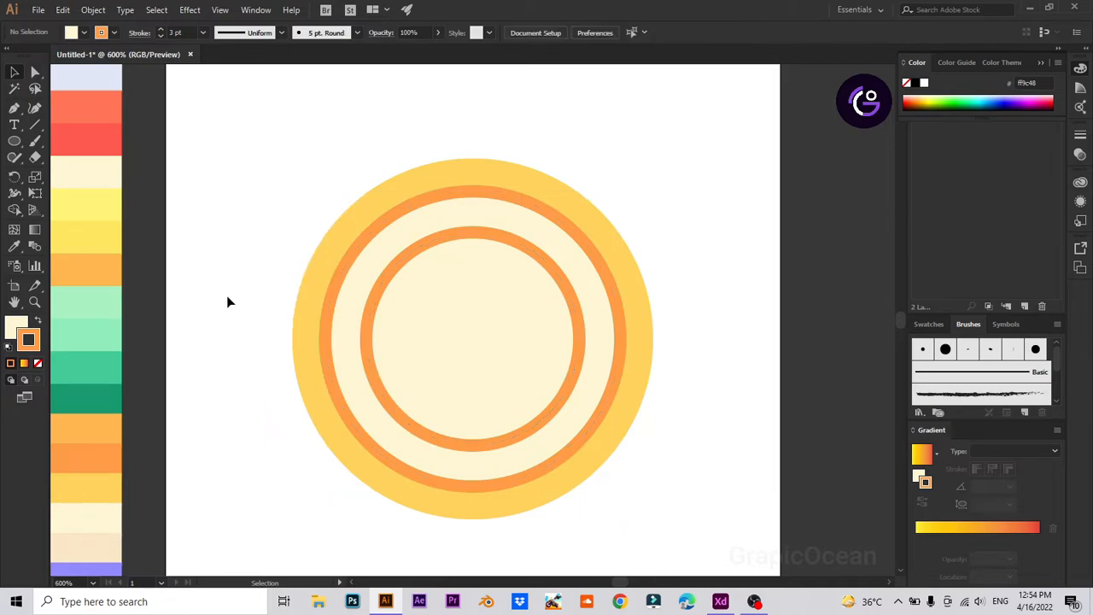
Step: Set the stroke weight of both outlined inner circles to 2.5 pt
click(334, 305)
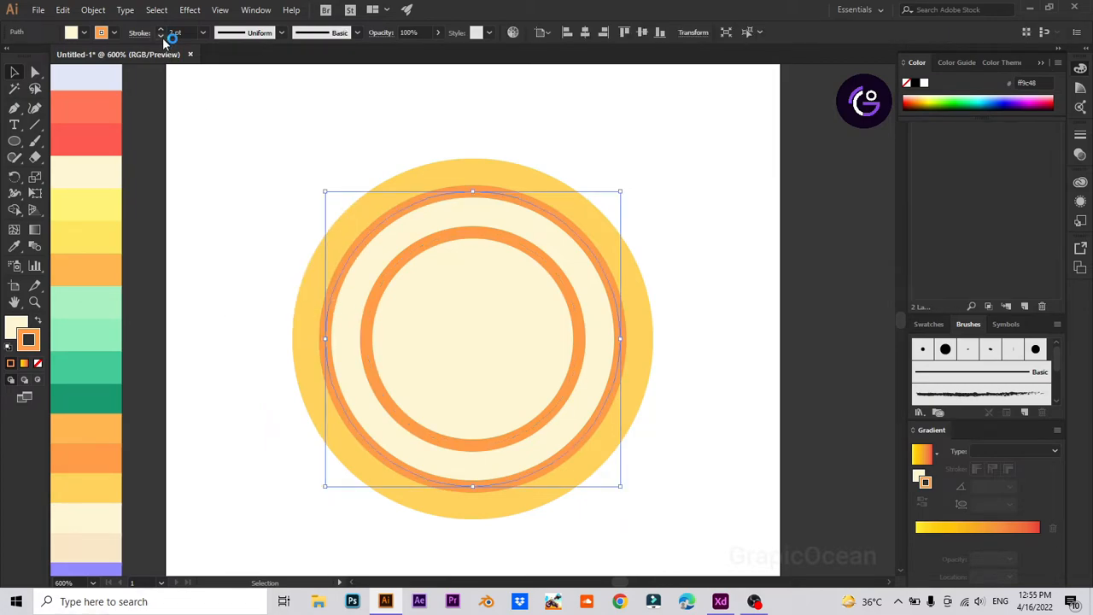
click(159, 36)
click(228, 192)
click(349, 255)
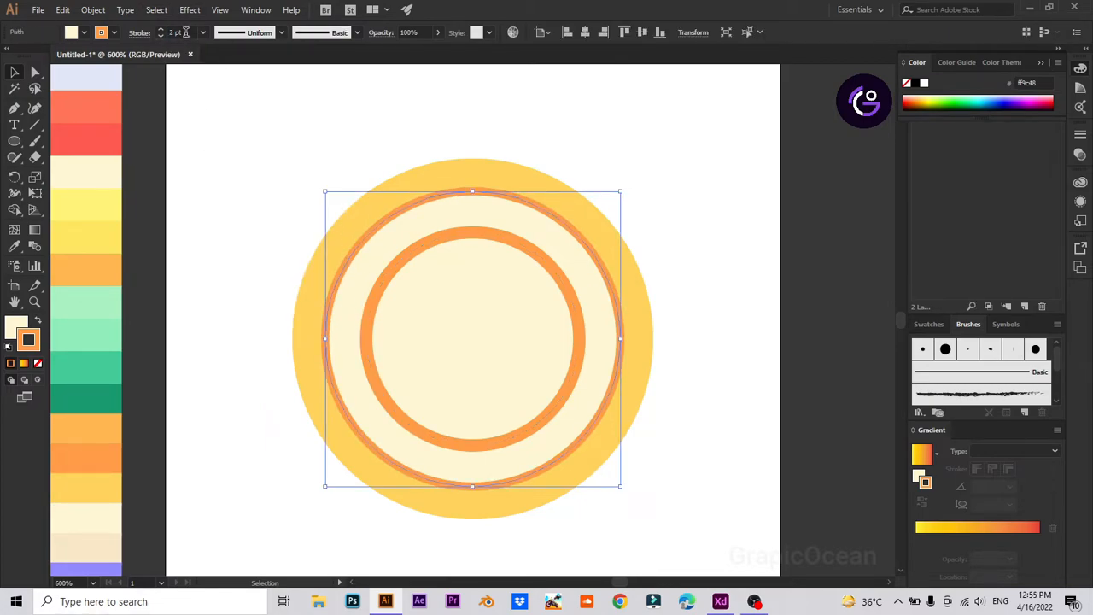
text(2.5)
key(Return)
click(268, 210)
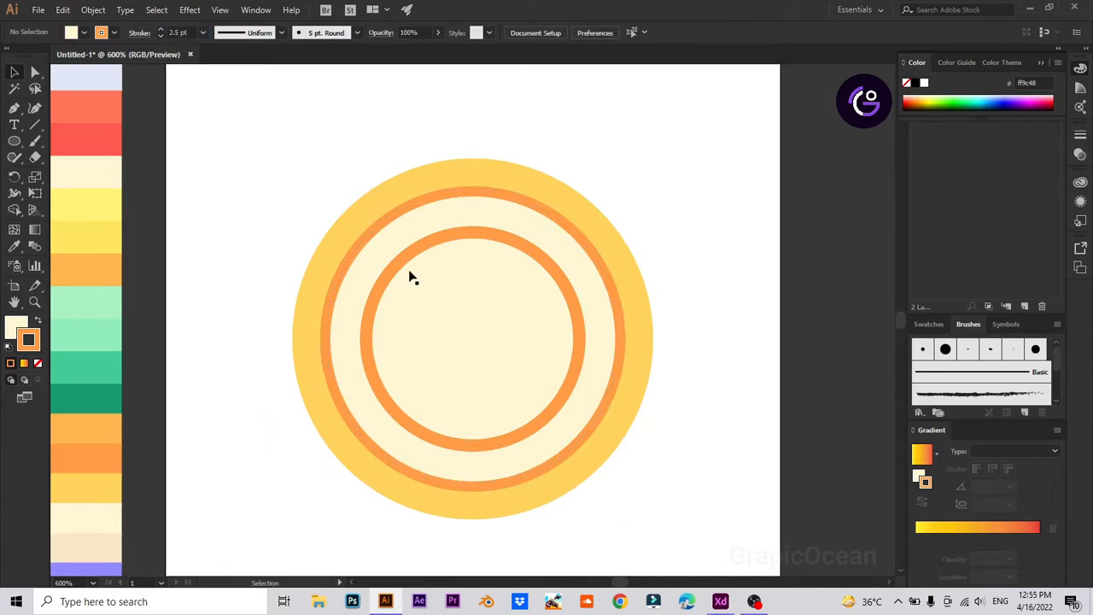
click(395, 277)
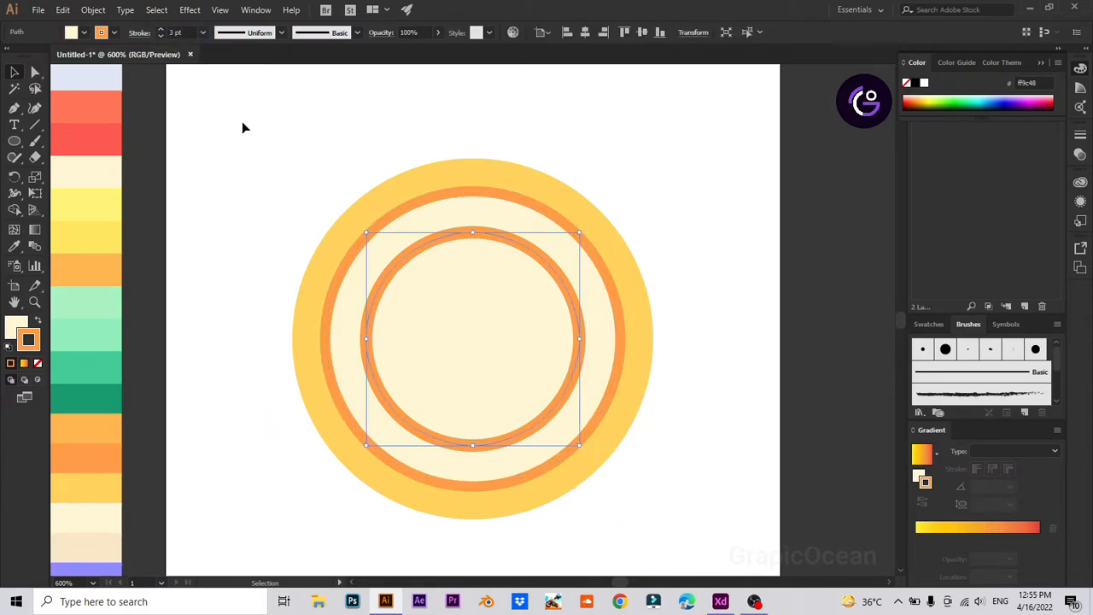
click(210, 183)
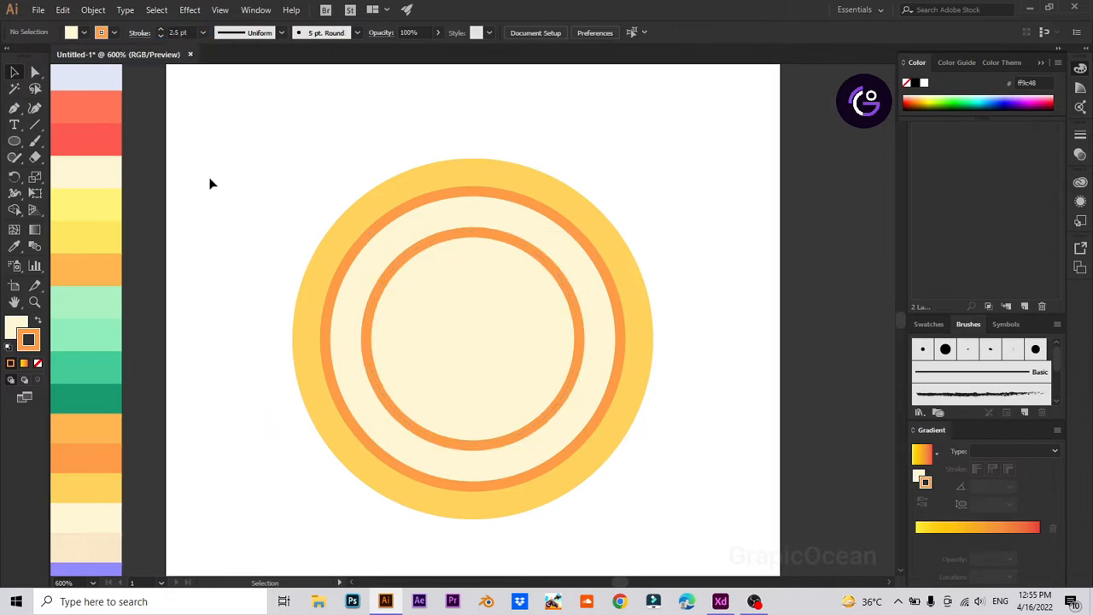
click(416, 260)
double_click(15, 327)
click(493, 284)
click(263, 166)
Step: Fill the smallest circle with the light orange swatch just below the dark green, sampled from the palette
drag(234, 246, 321, 224)
click(546, 297)
key(i)
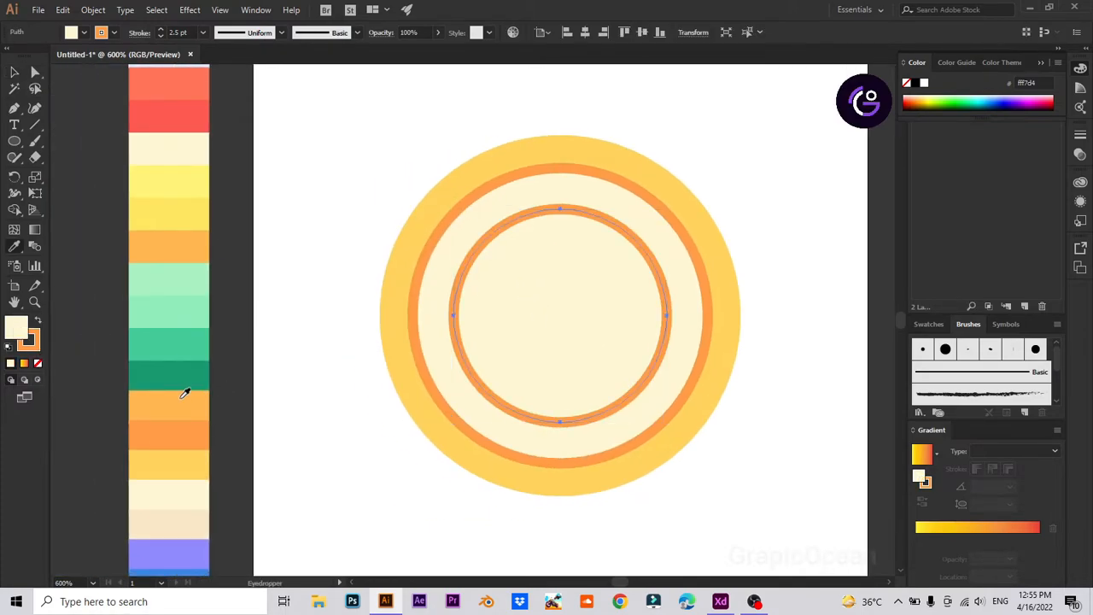
click(181, 397)
Step: Give the light orange circle an ff9c48 outline with a 2.5 pt stroke weight
double_click(36, 347)
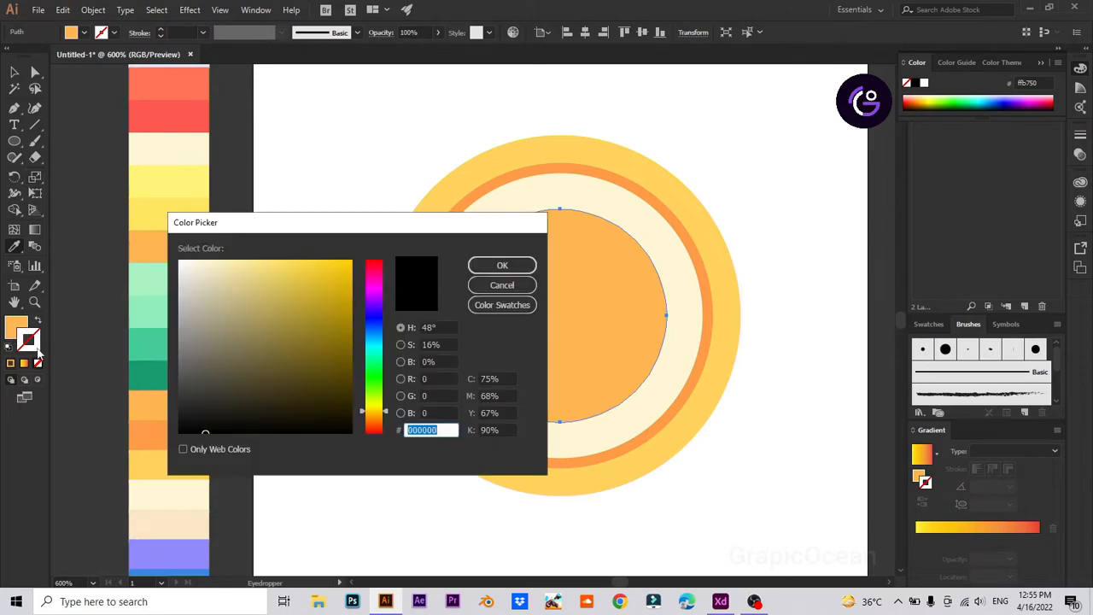
text(ff9c48)
click(502, 265)
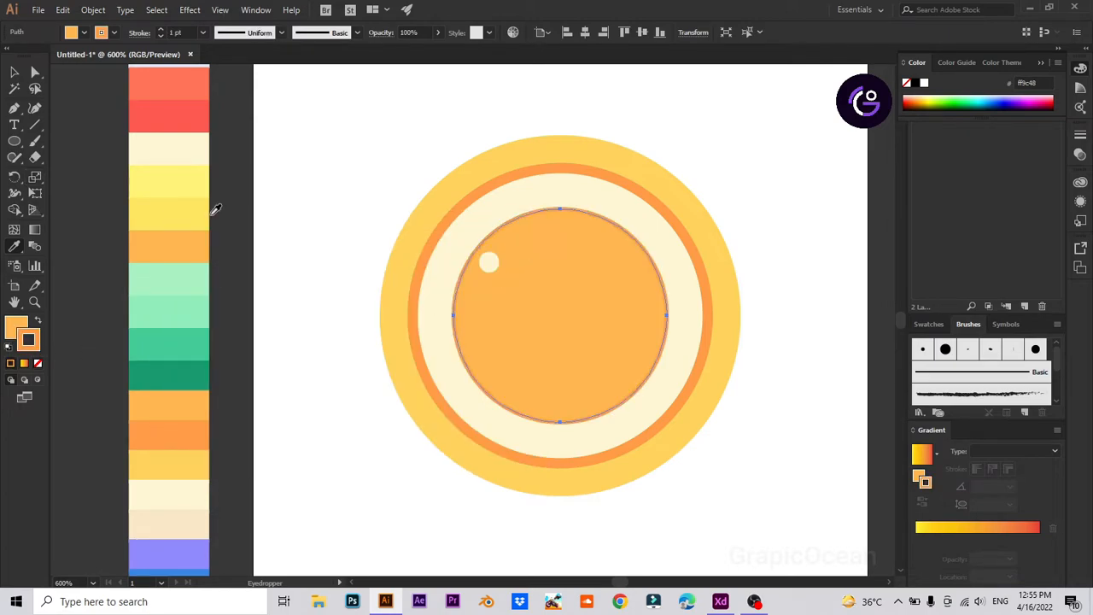
click(160, 30)
drag(186, 34, 158, 34)
text(2.5)
key(Return)
Step: Delete the stray cream dot on the orange circle
click(16, 76)
click(430, 273)
click(490, 263)
key(Delete)
Step: Offset the orange circle's path by -12 px to create a smaller circle at the center
key(space)
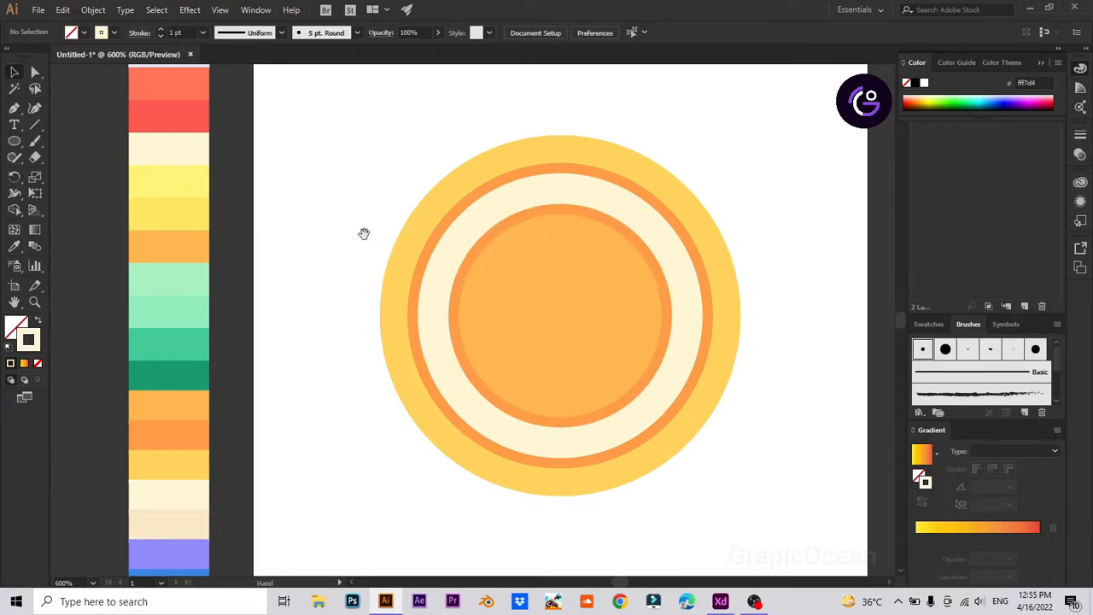
drag(364, 233, 314, 239)
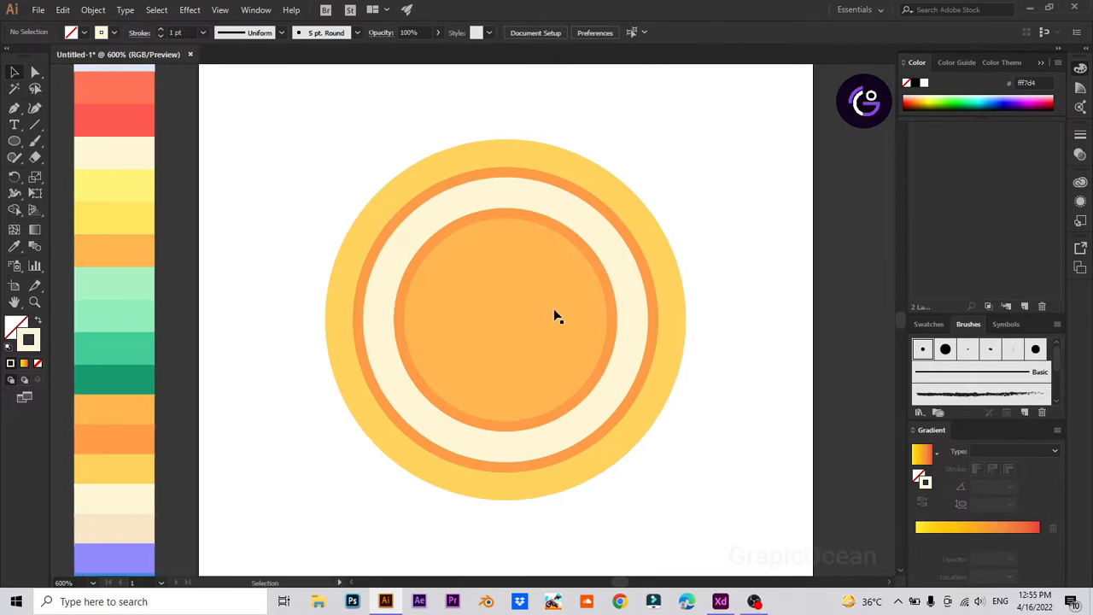
click(442, 240)
click(335, 171)
click(434, 235)
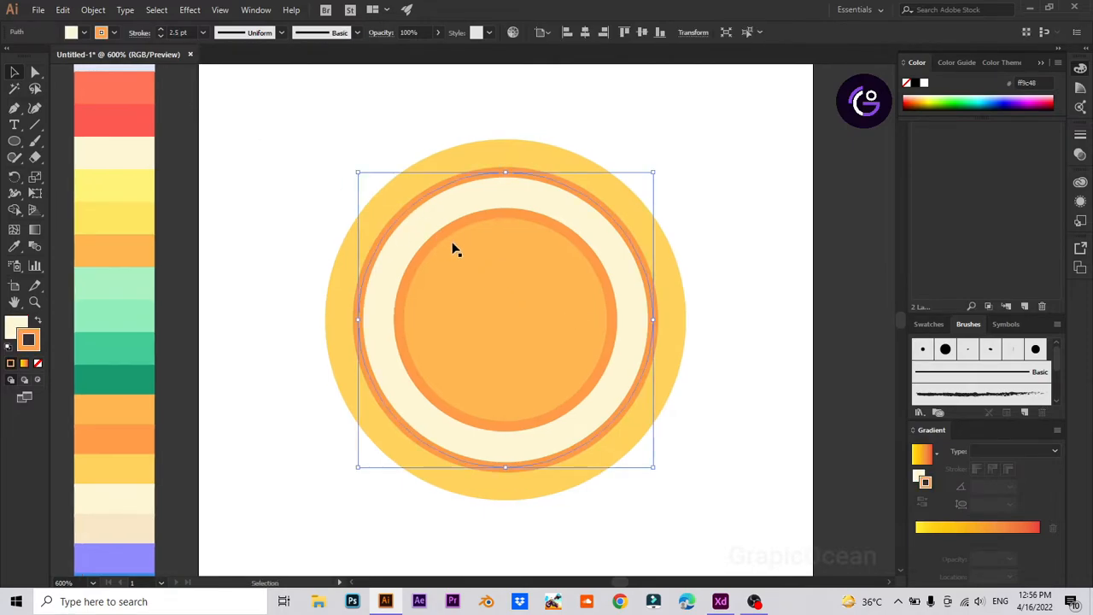
click(444, 242)
click(99, 10)
mouse_move(236, 305)
click(290, 353)
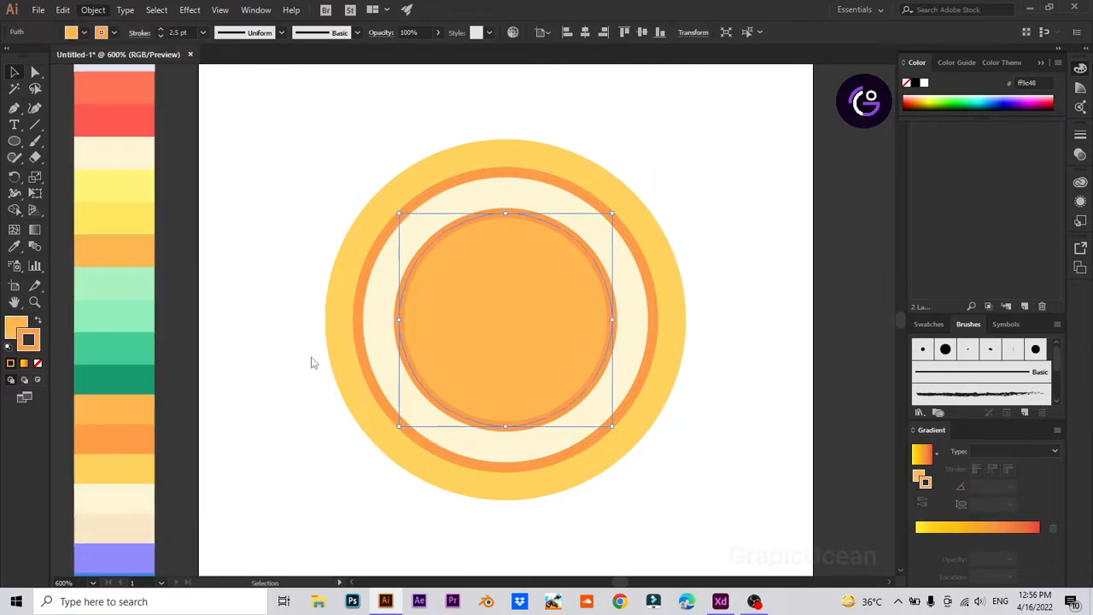
click(170, 292)
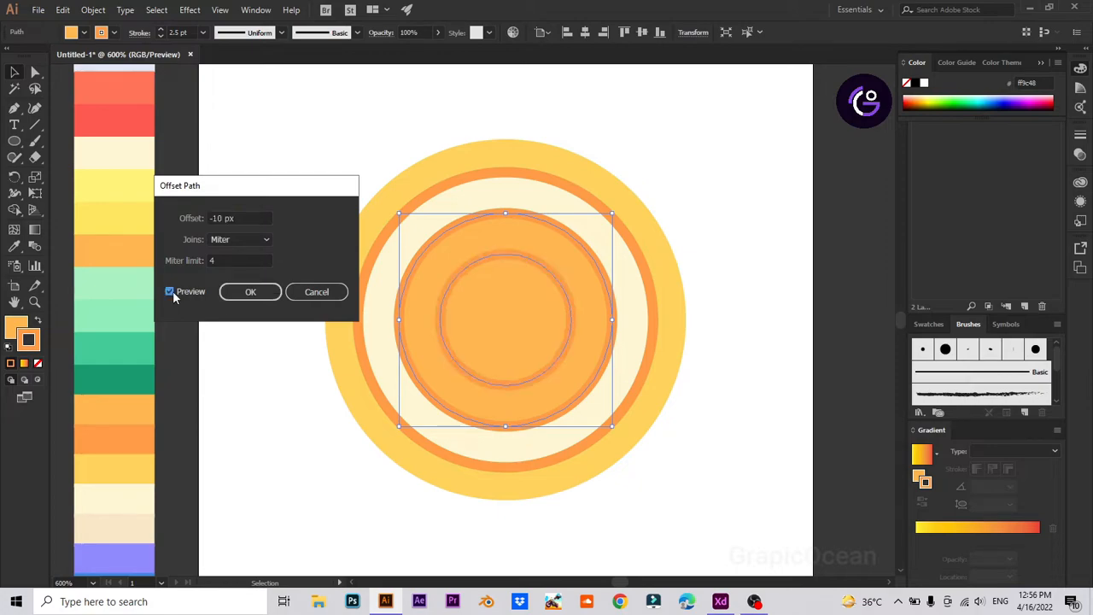
click(170, 292)
click(170, 292)
key(Tab)
key(Tab)
text(-12)
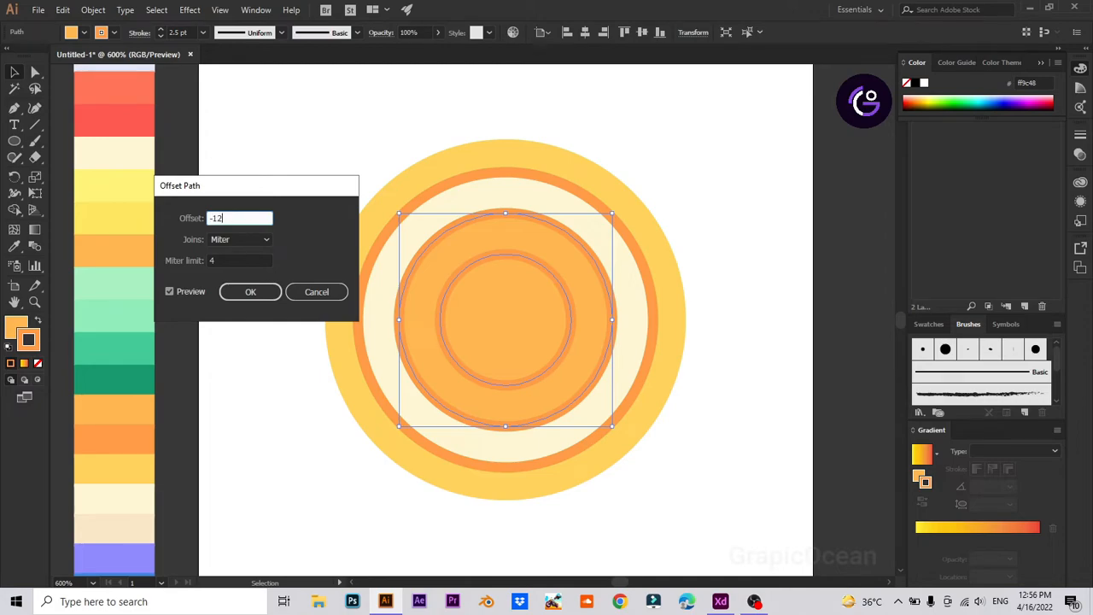
click(170, 291)
click(170, 291)
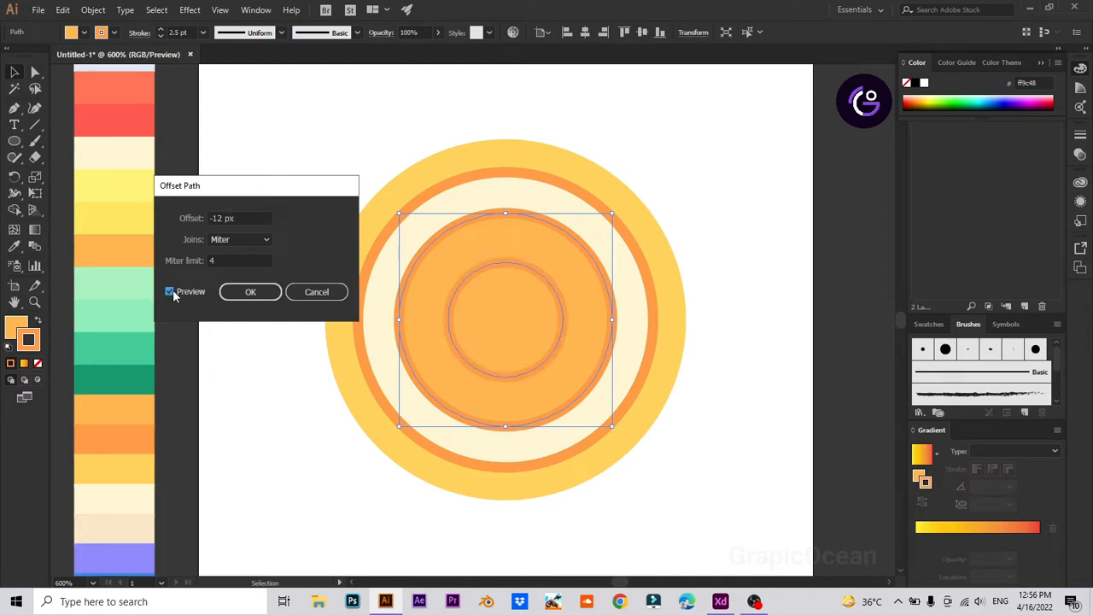
click(250, 291)
click(264, 401)
Step: Fill the new center circle with the cream swatch below the golden yellow, using the Eyedropper
click(510, 341)
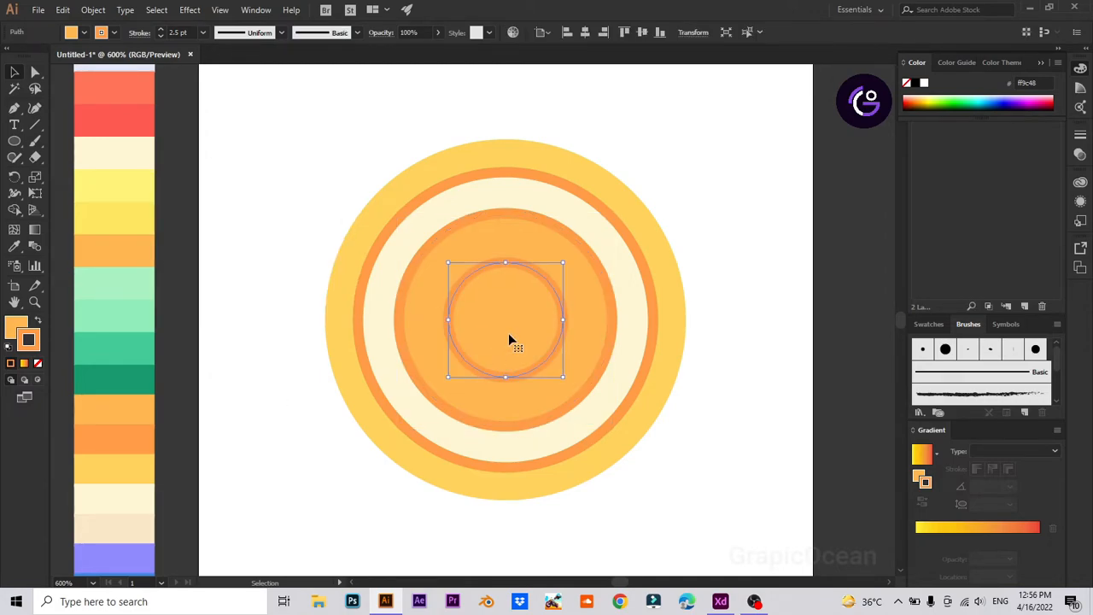
key(i)
click(136, 506)
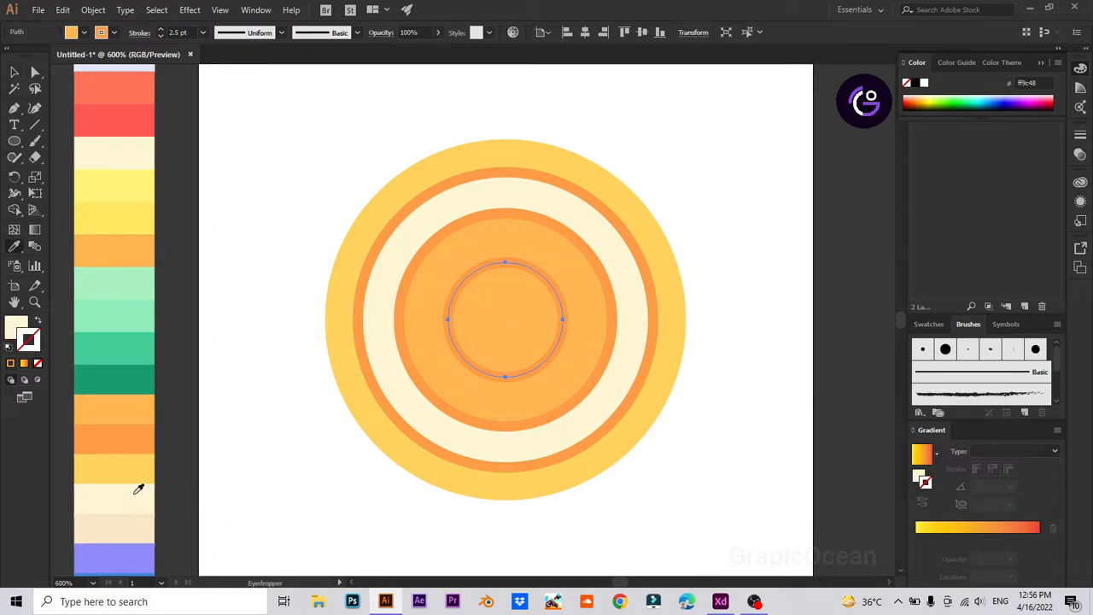
Step: Apply an ff9c48 outline at 2.5 pt to the cream center circle and deselect it
double_click(36, 346)
text(ff9c48)
click(502, 264)
click(158, 34)
text(2.5)
key(Return)
key(v)
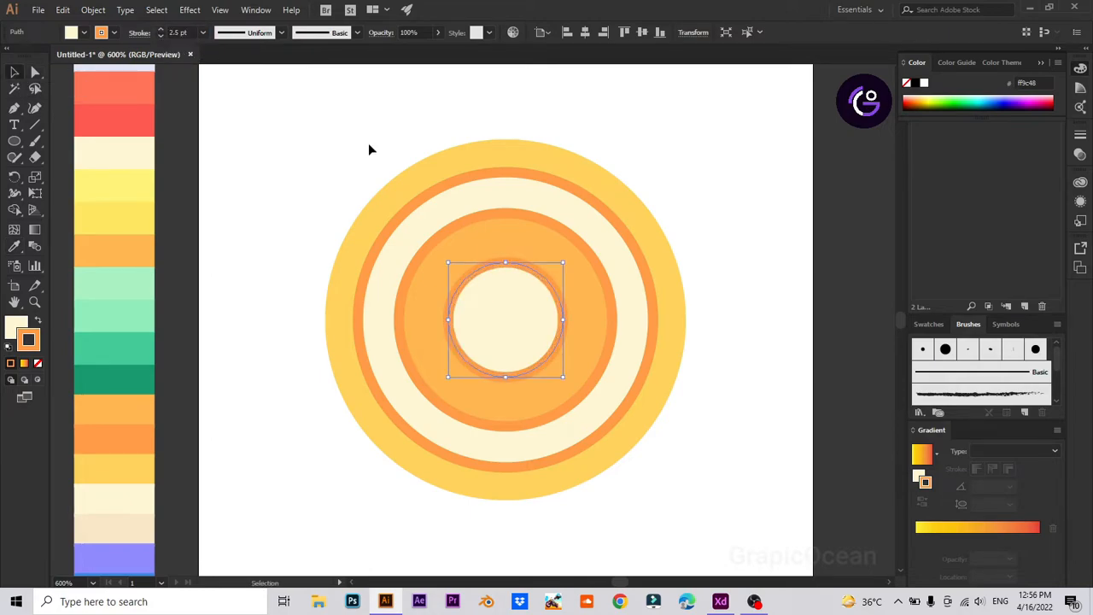
click(368, 149)
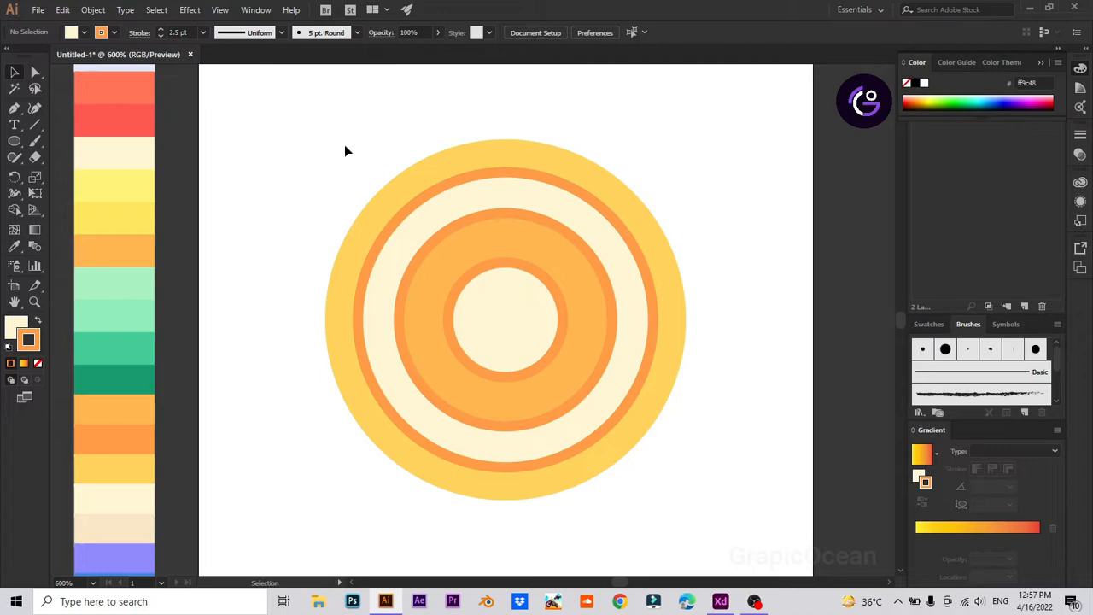
Step: Offset the path of the outlined cream center circle by -2 px to create a slightly smaller circle inside it
click(483, 269)
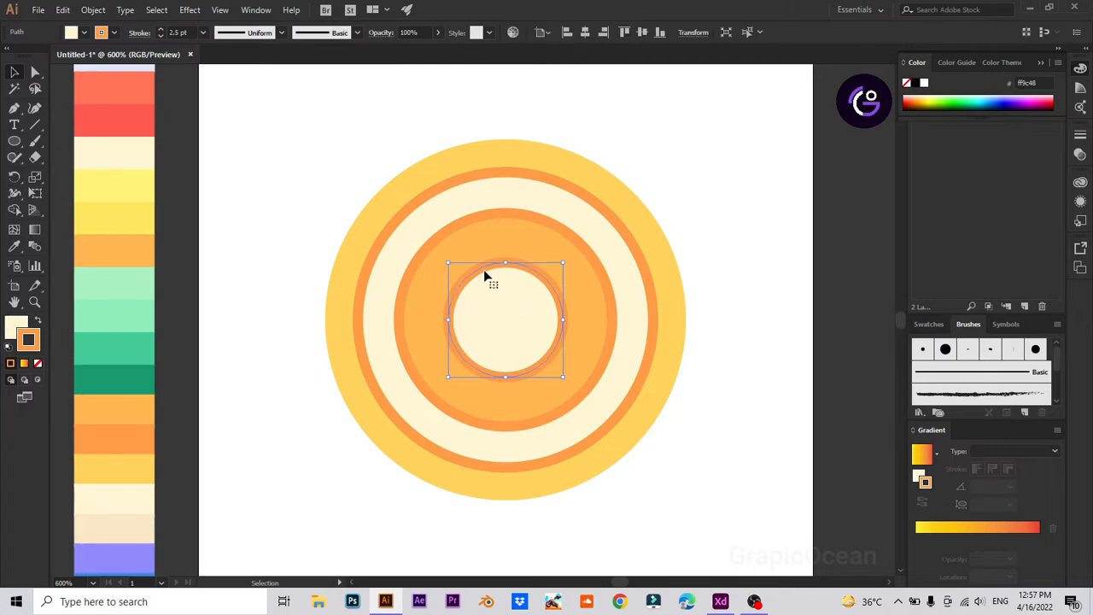
click(92, 10)
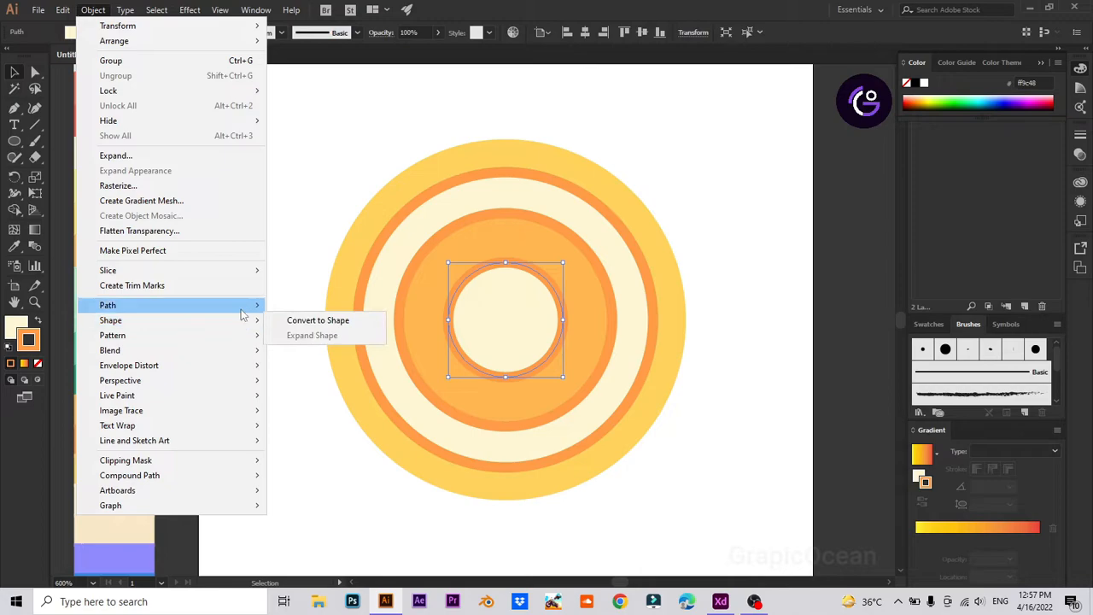
mouse_move(241, 306)
click(311, 355)
click(169, 292)
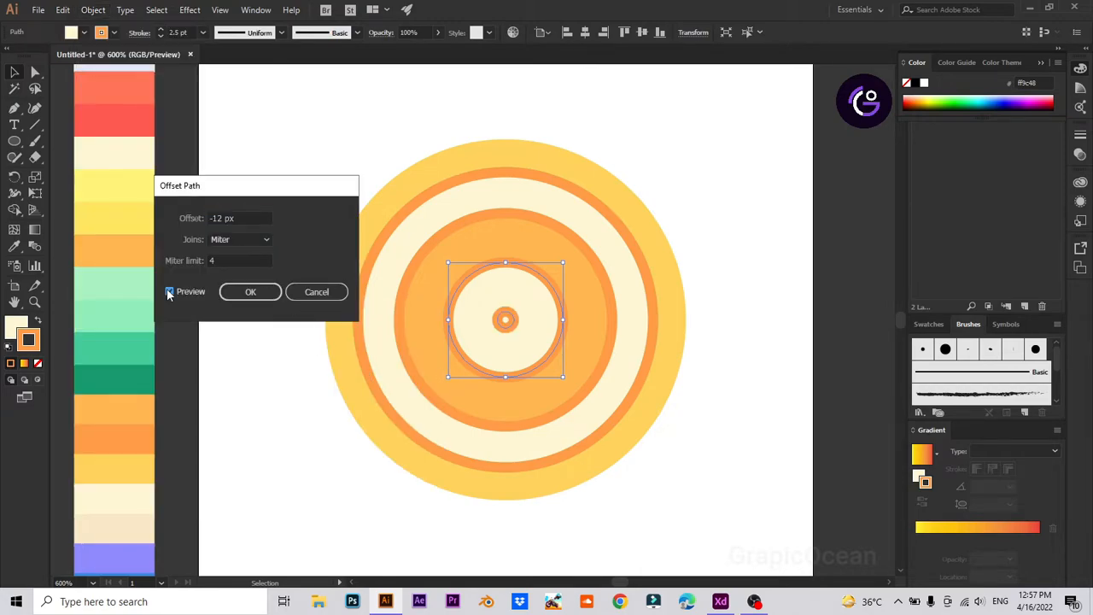
drag(247, 219, 171, 219)
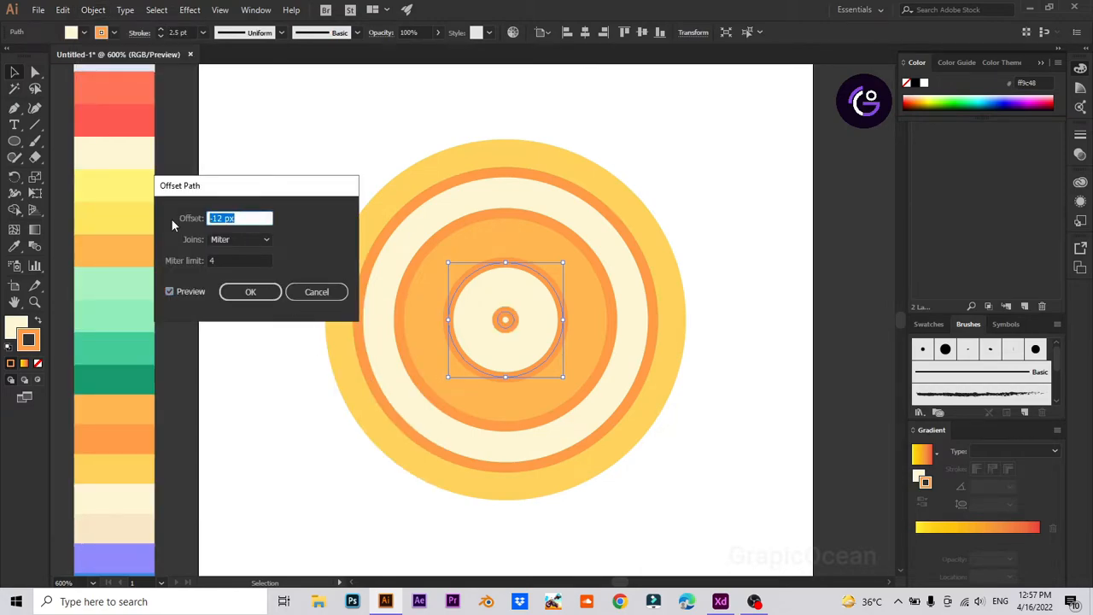
text(-)
double_click(171, 293)
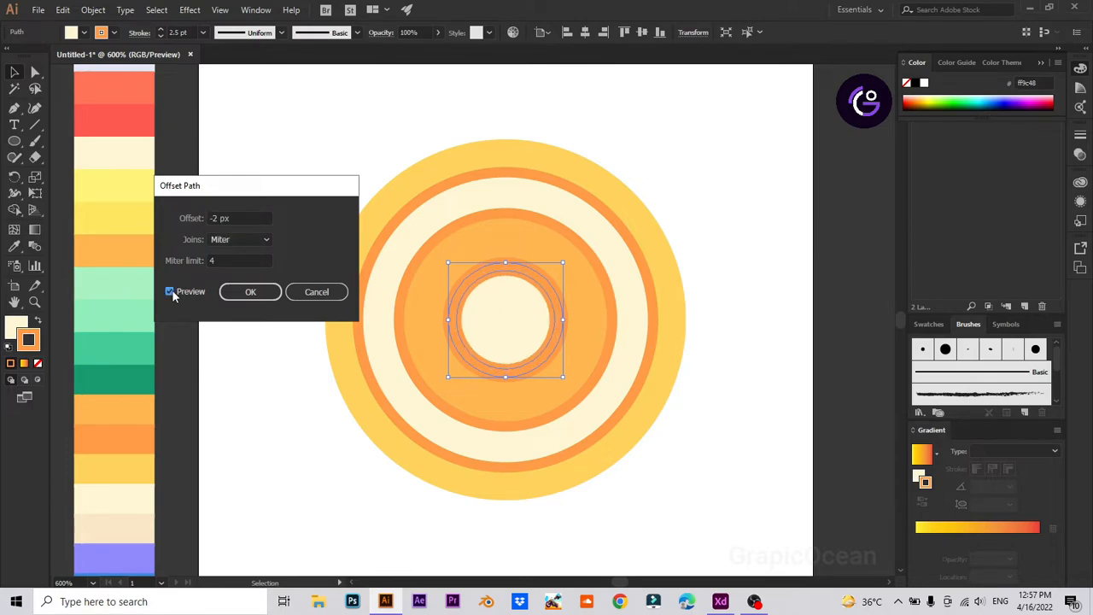
click(248, 292)
Step: Remove the outline of the new inner circle and fill it with the darker cream swatch f9e7c7 using the Eyedropper
click(37, 363)
click(117, 529)
click(300, 465)
click(501, 322)
key(i)
click(126, 522)
click(15, 70)
click(365, 129)
Step: Duplicate the darker cream circle slightly to its left and cut the overlap away with Shape Builder, leaving a crescent shadow
click(504, 348)
drag(512, 344, 503, 349)
shift+click(550, 339)
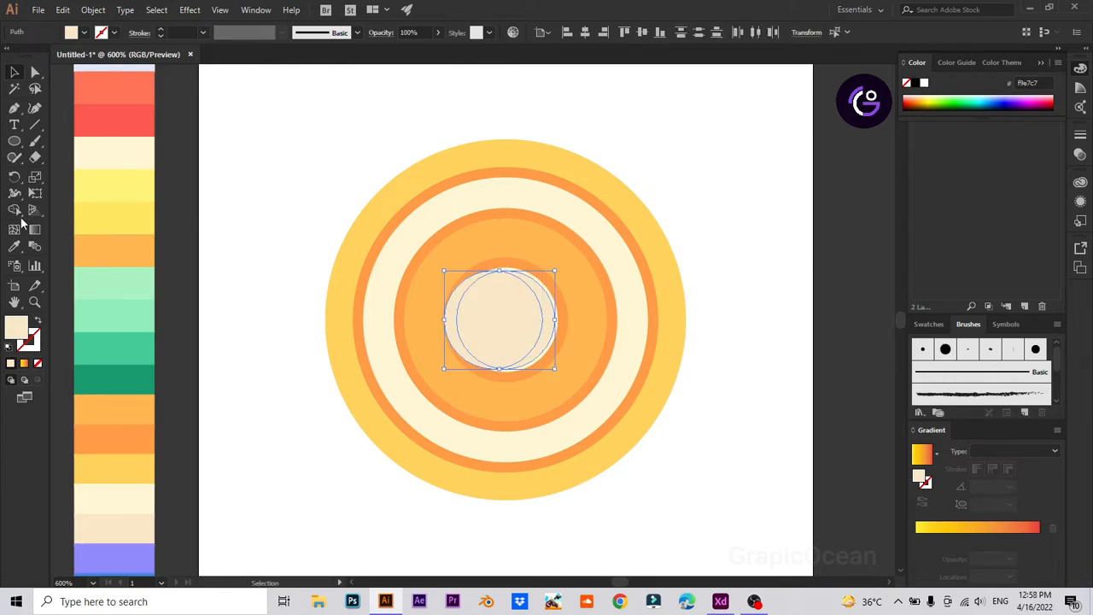
key(shift+m)
click(461, 328)
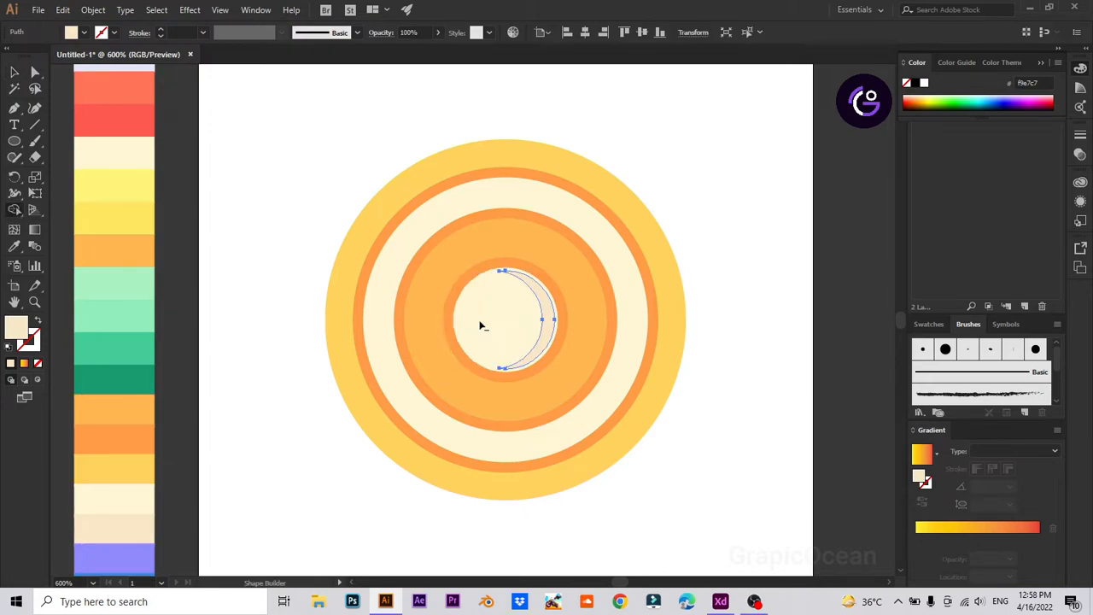
click(13, 73)
click(333, 122)
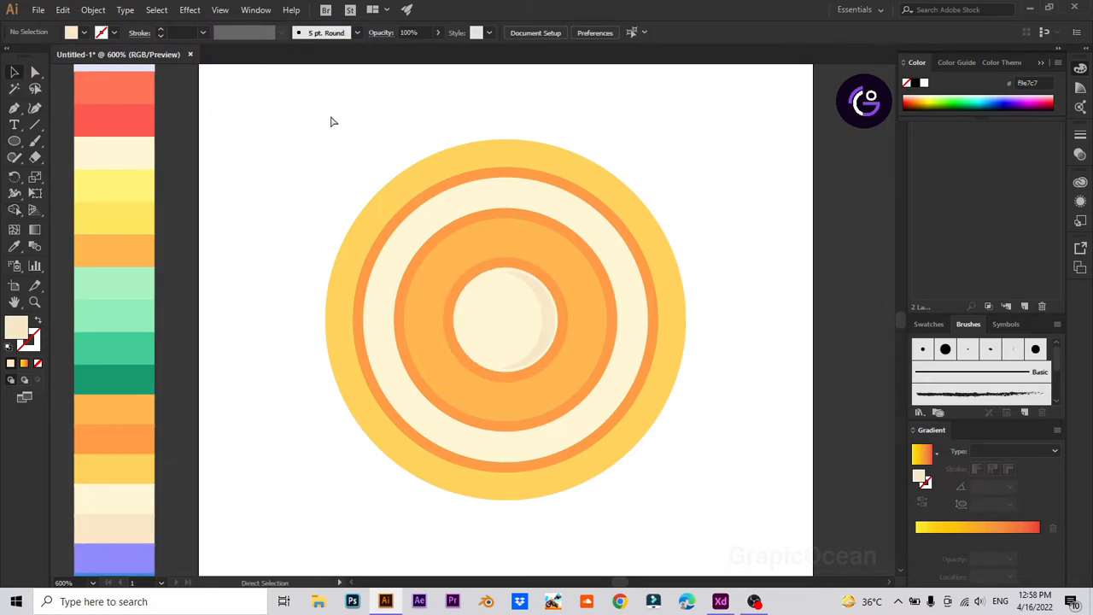
Step: Group all the concentric circles together with the crescent shadow
key(ctrl+minus)
drag(364, 202, 649, 472)
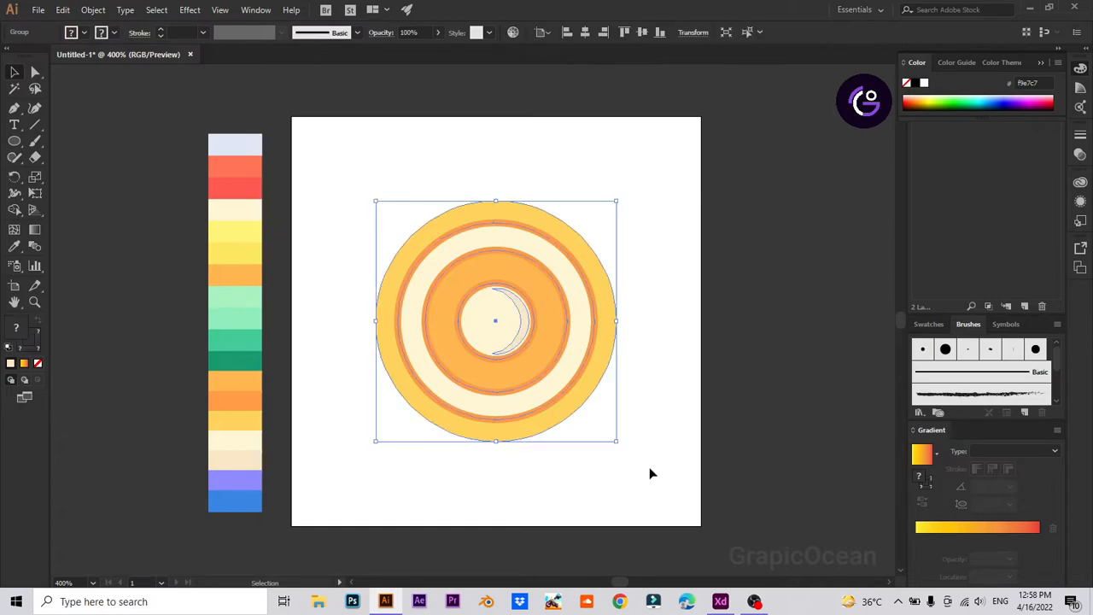
click(649, 472)
Step: Draw a vertical Pen line from the top to the bottom of the outer circle and swap its fill and stroke
key(ctrl+plus)
key(p)
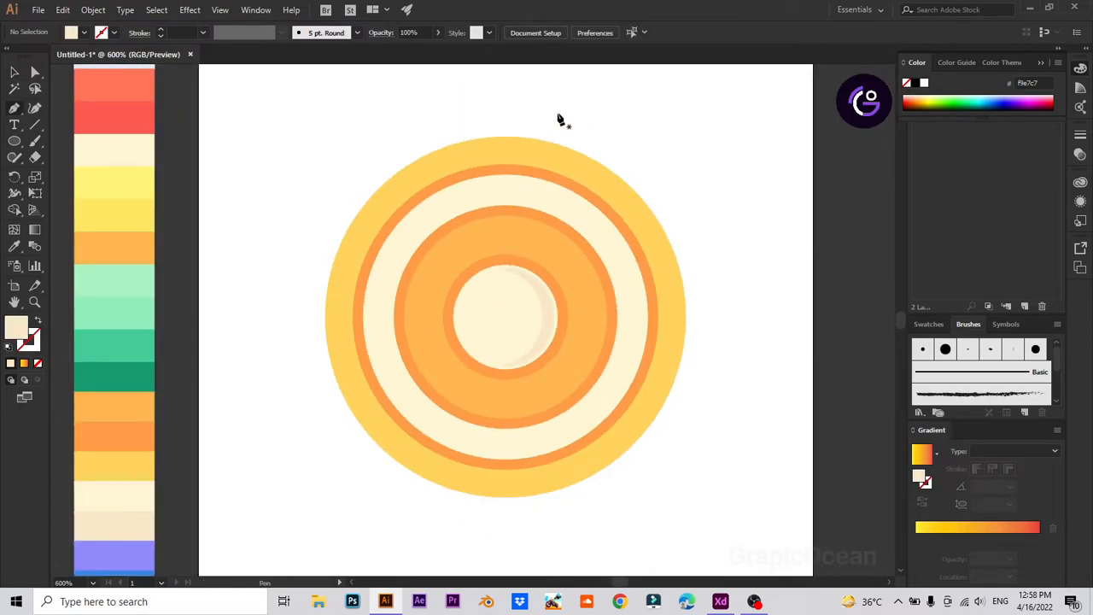
click(500, 136)
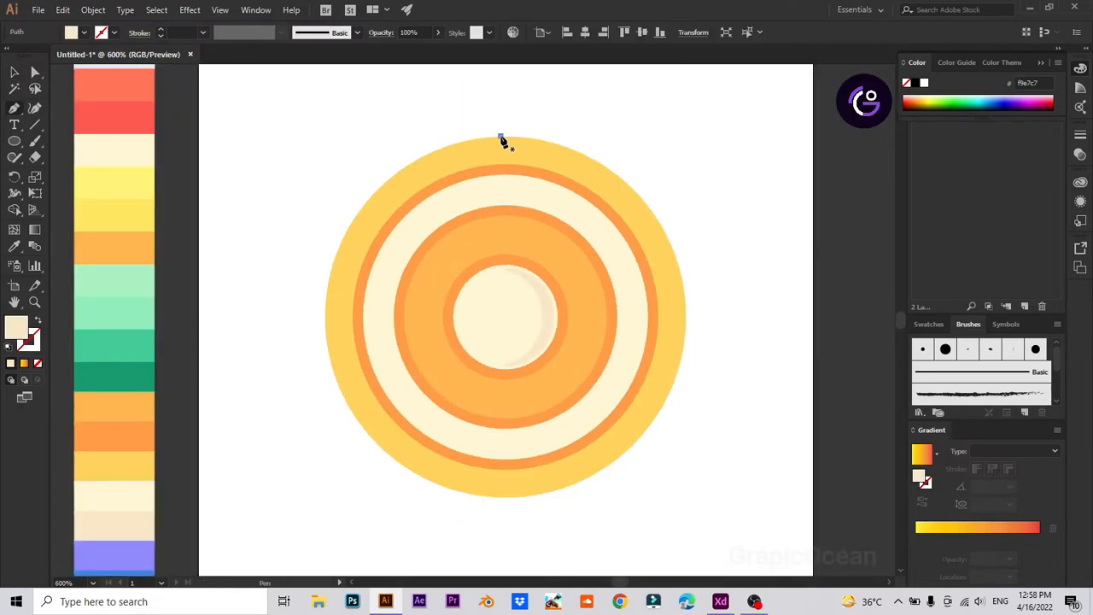
shift+click(506, 499)
click(37, 321)
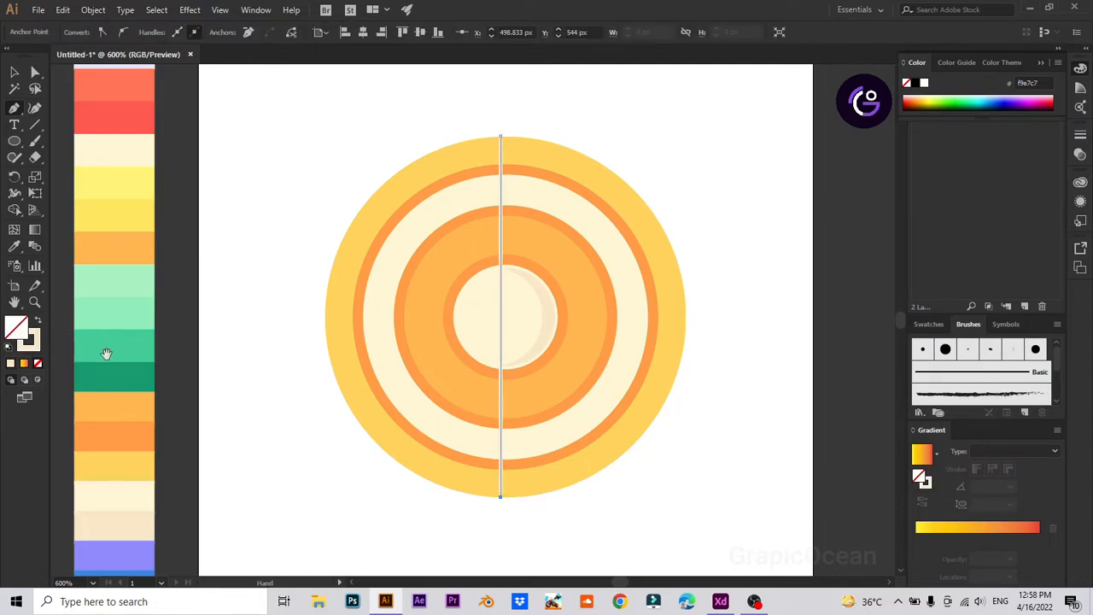
drag(102, 349, 186, 336)
Step: Set the vertical line's stroke weight to 2.5 pt
click(16, 72)
click(586, 309)
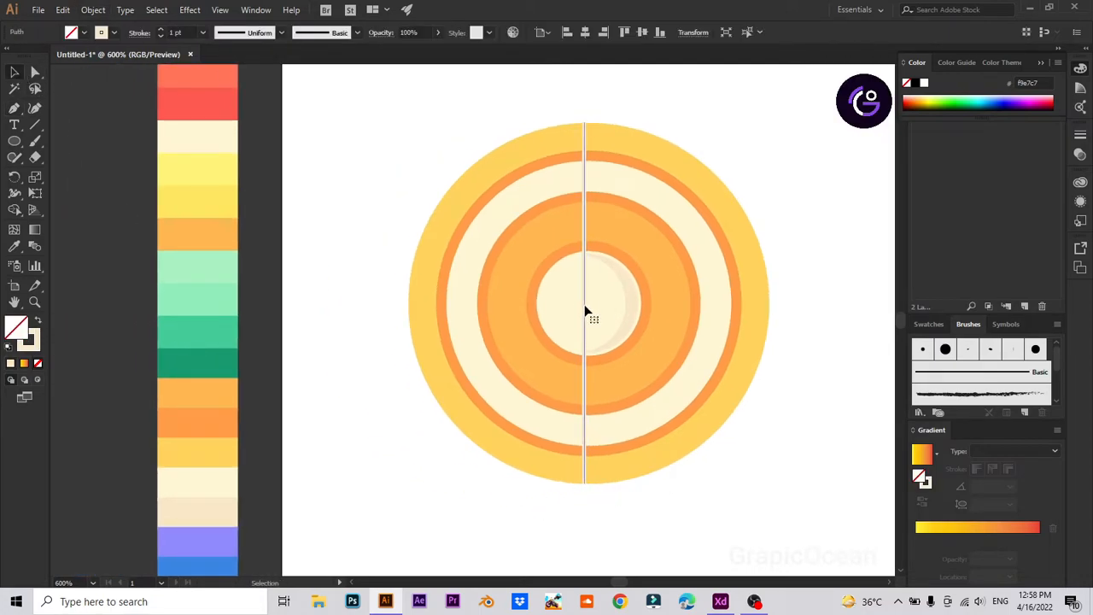
drag(183, 34, 157, 34)
text(2.5)
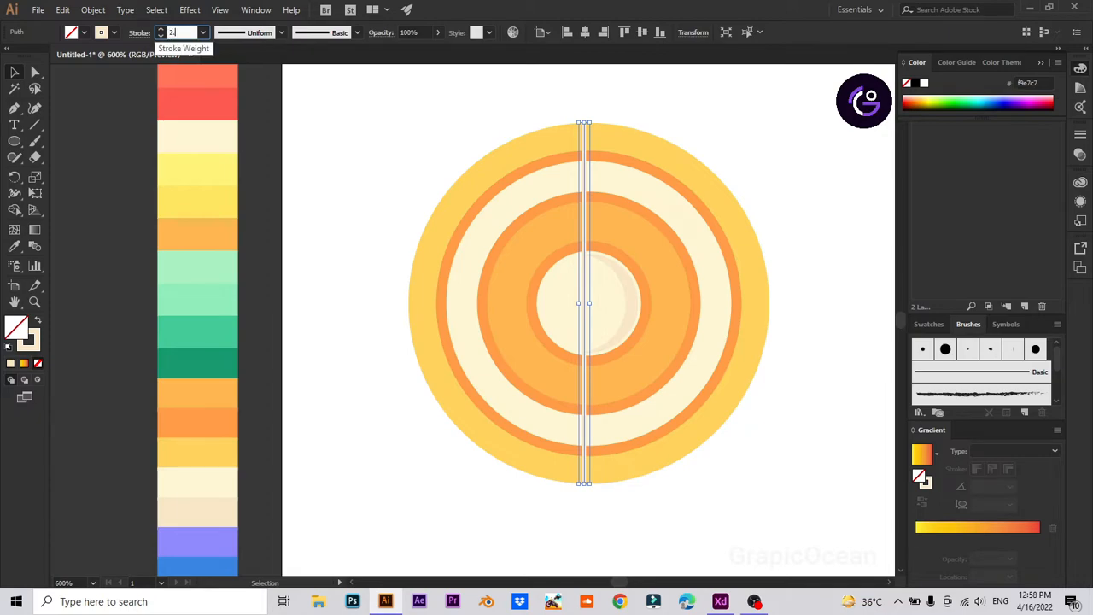
key(Return)
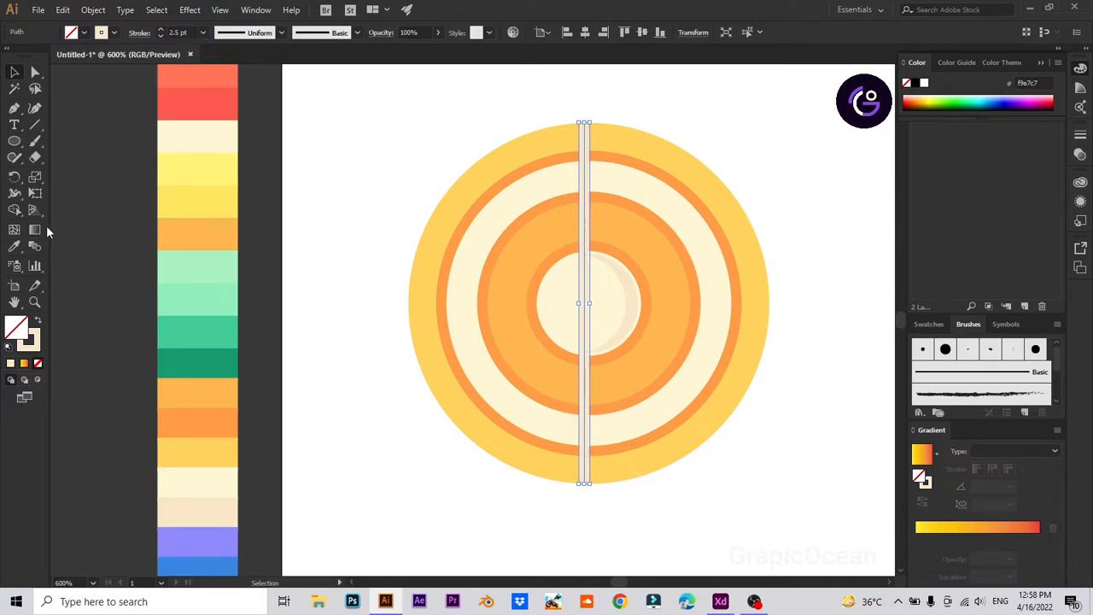
Step: Lengthen the vertical line at both ends so it extends beyond the outer circle
drag(586, 121, 586, 102)
drag(584, 484, 583, 512)
scroll(581, 485, down, 1)
click(580, 482)
click(580, 485)
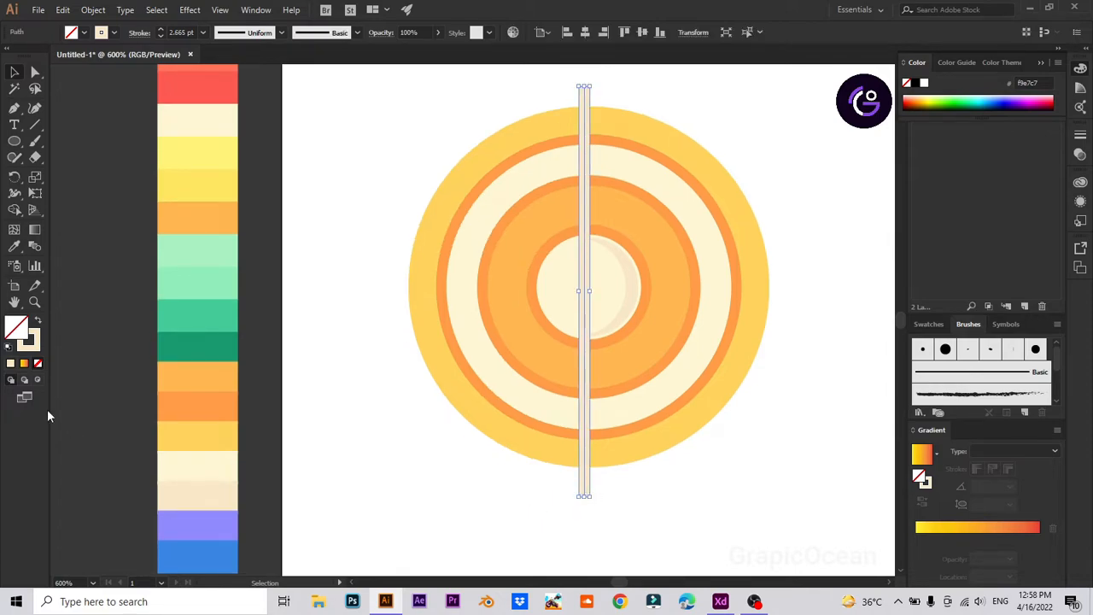
Step: Set the vertical line's stroke to the orange swatch C=0 M=50 Y=100 K=0 and deselect it
click(114, 34)
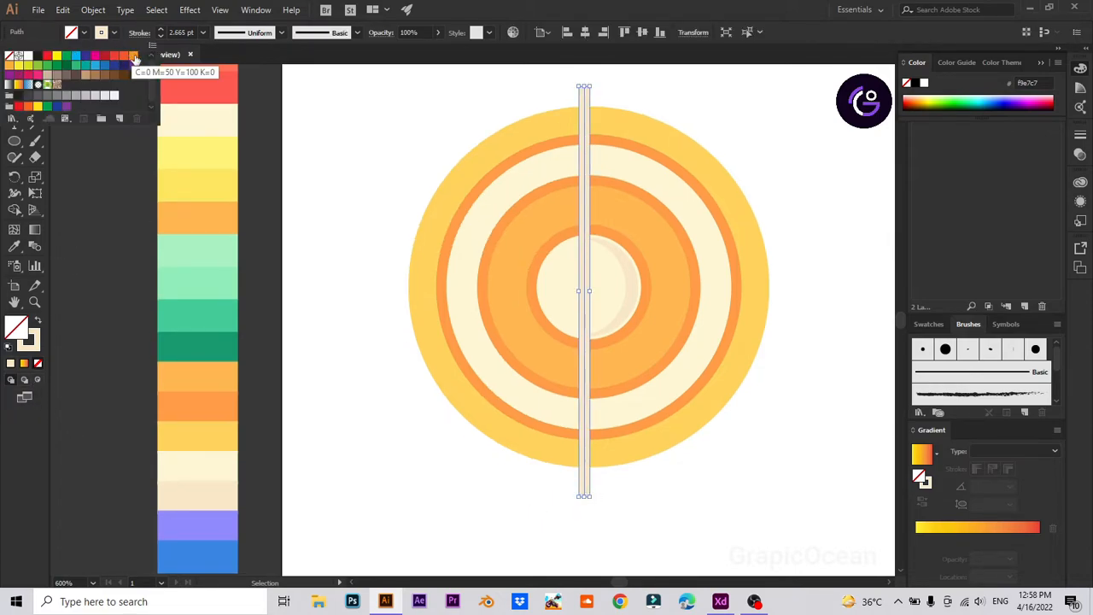
click(125, 57)
click(134, 56)
click(316, 175)
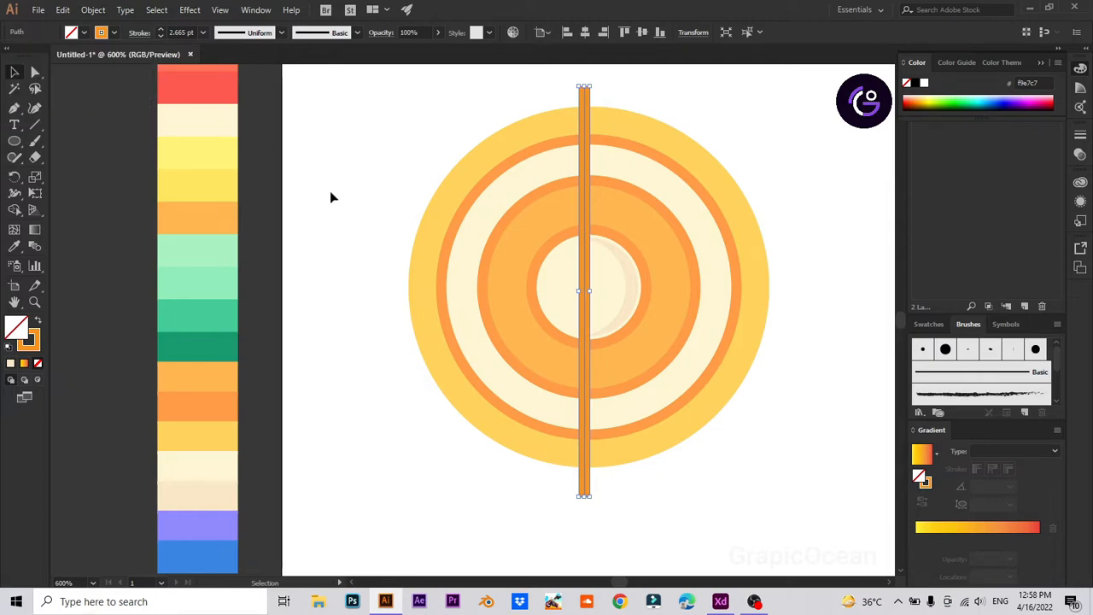
click(330, 191)
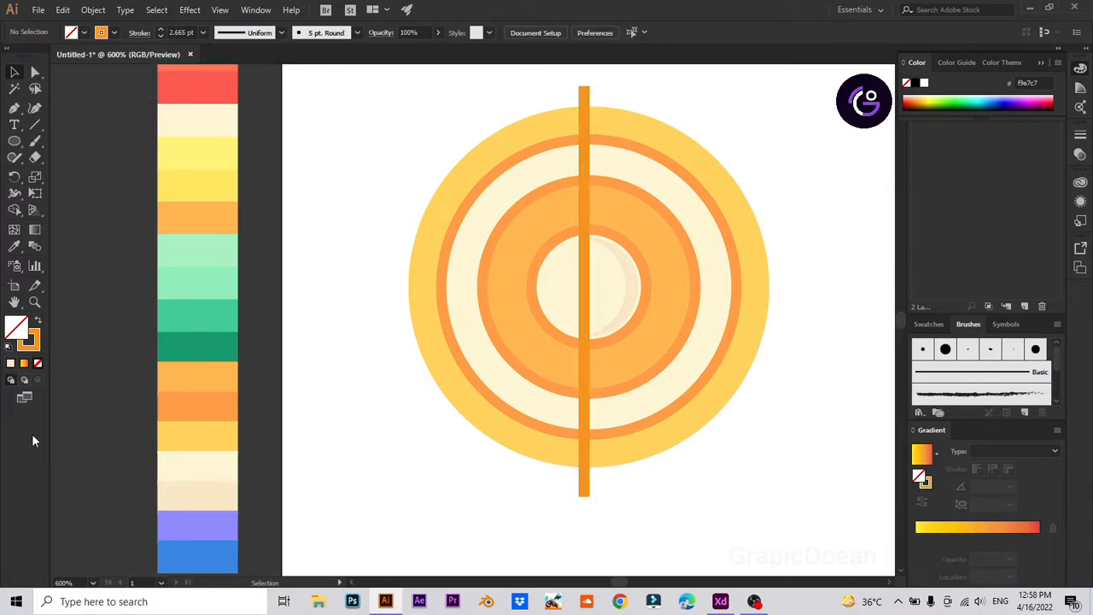
Step: Set the vertical line's stroke color to ff9c48 and deselect it
click(583, 485)
double_click(34, 344)
text(ff9c48)
click(532, 265)
click(717, 473)
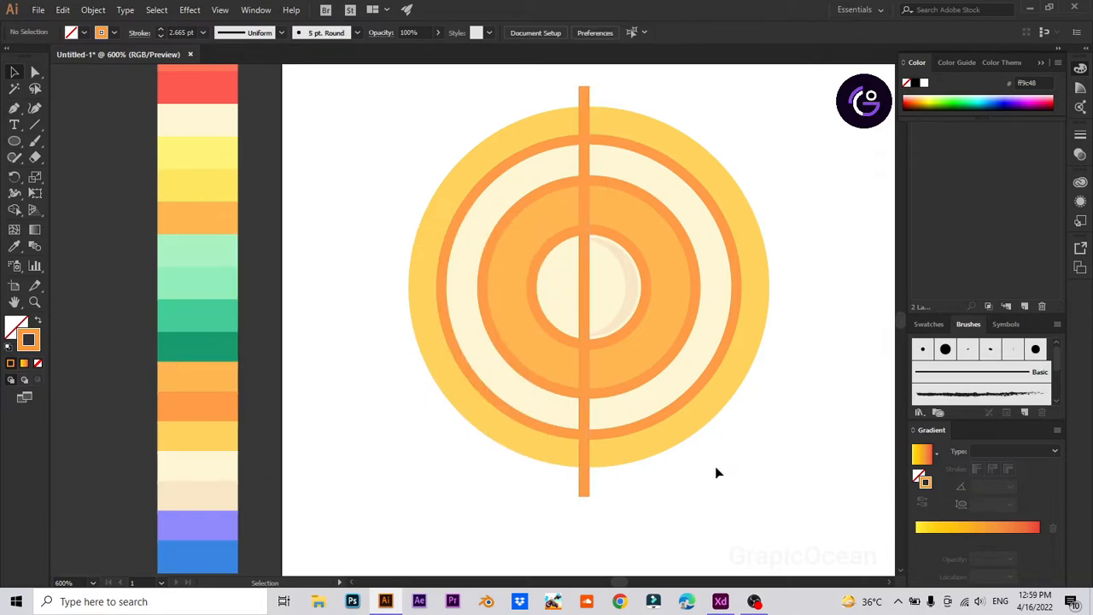
Step: Duplicate the vertical line rotated 90° to create a horizontal line crossing the circles
click(586, 478)
click(585, 492)
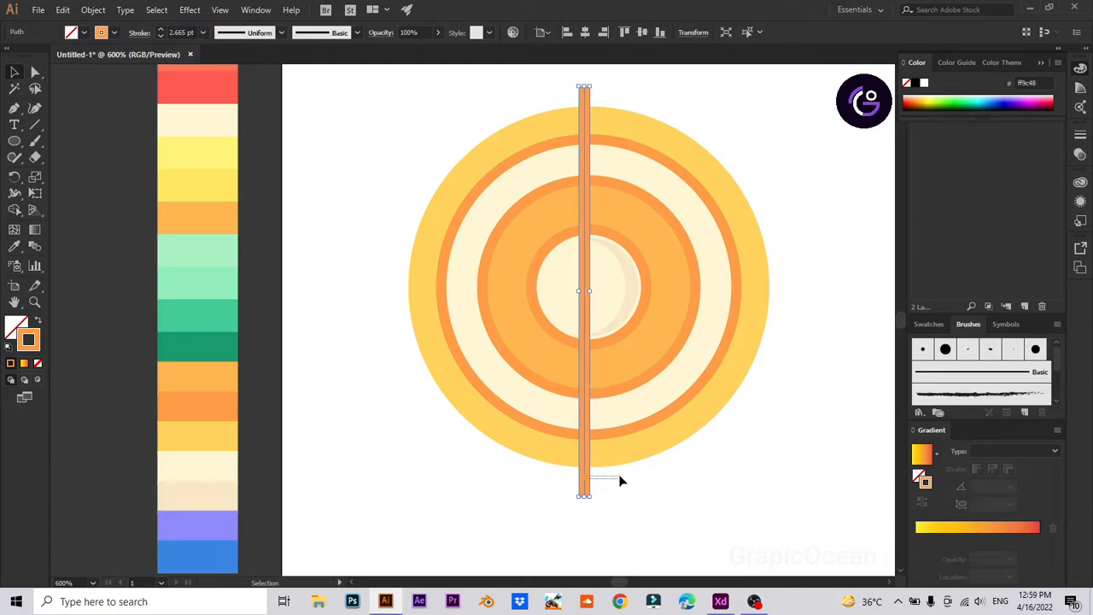
click(620, 480)
click(586, 484)
drag(586, 492, 745, 314)
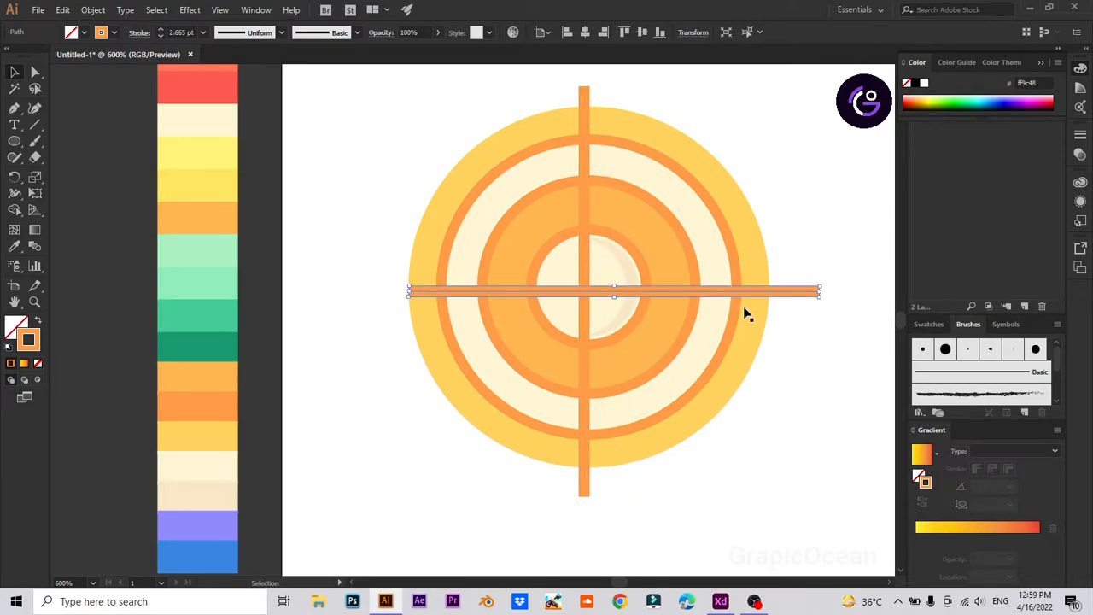
click(744, 314)
Step: Expand the grouped circles so their outlines become filled shapes
mouse_move(418, 118)
mouse_down()
mouse_move(476, 205)
mouse_move(557, 252)
mouse_up()
click(93, 9)
click(111, 155)
click(523, 382)
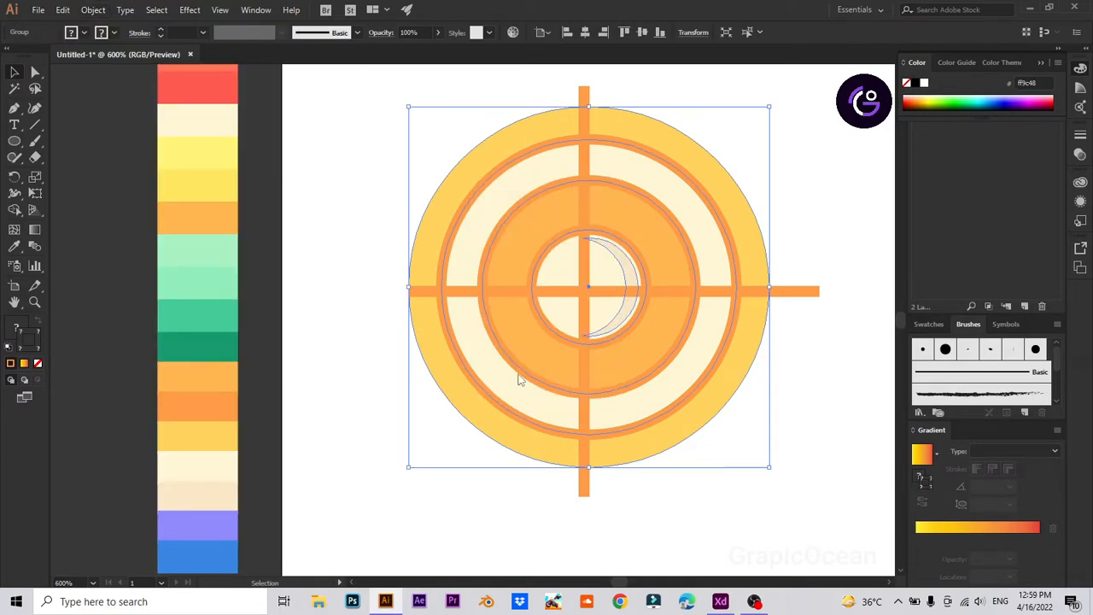
click(337, 165)
Step: Center the circles and both crossing lines on each other horizontally and vertically
drag(376, 103, 816, 517)
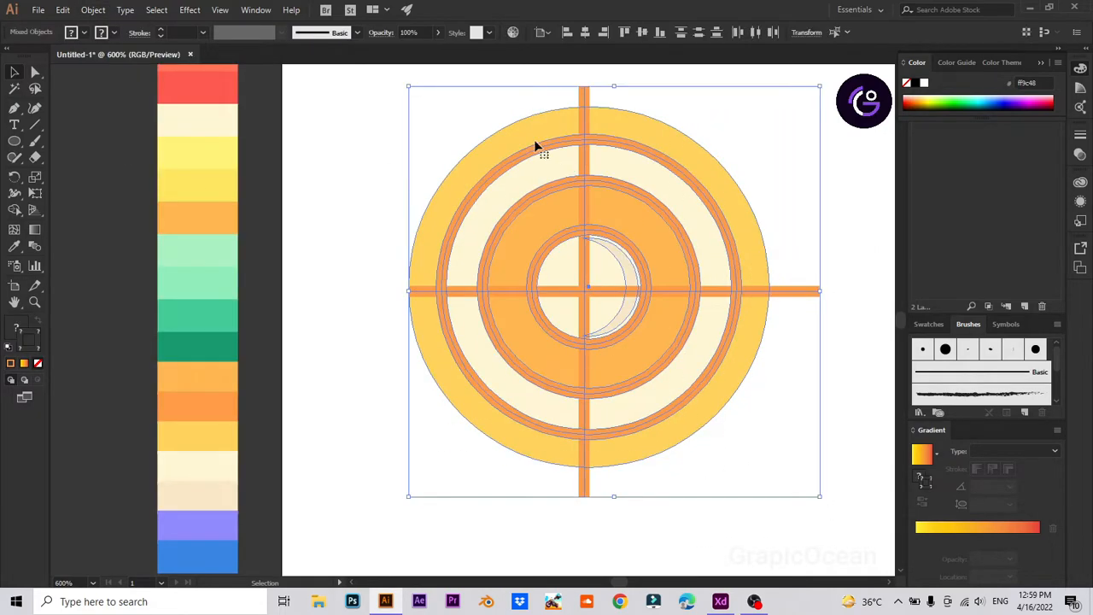
click(586, 32)
click(640, 32)
click(754, 145)
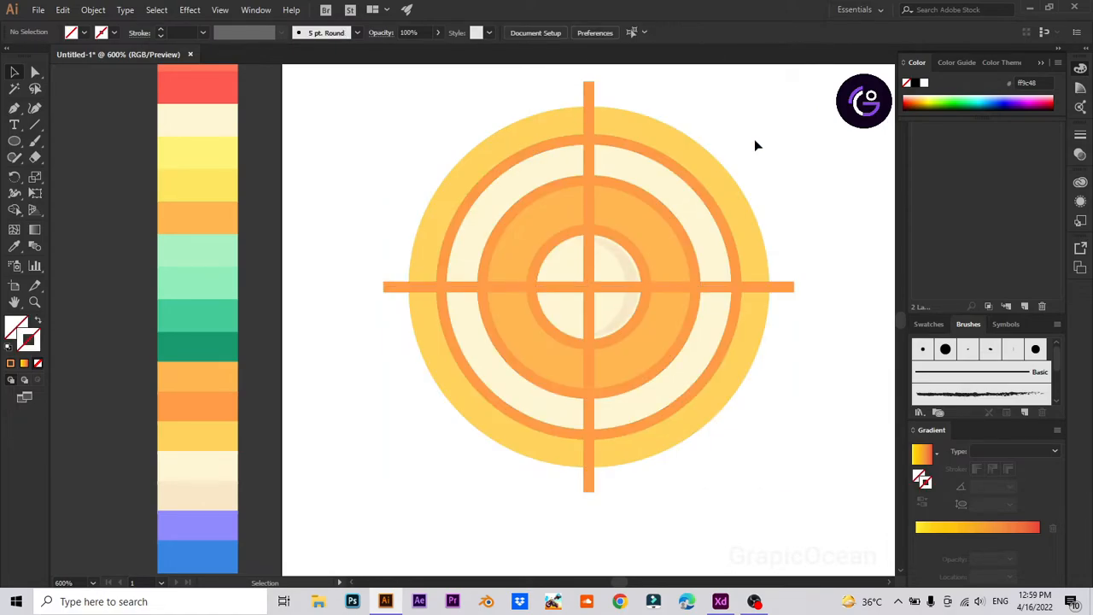
Step: Trim the ends of both crossing lines that stick out beyond the outer circle using Shape Builder
drag(376, 134, 771, 496)
click(14, 211)
drag(393, 256, 399, 353)
drag(791, 262, 792, 332)
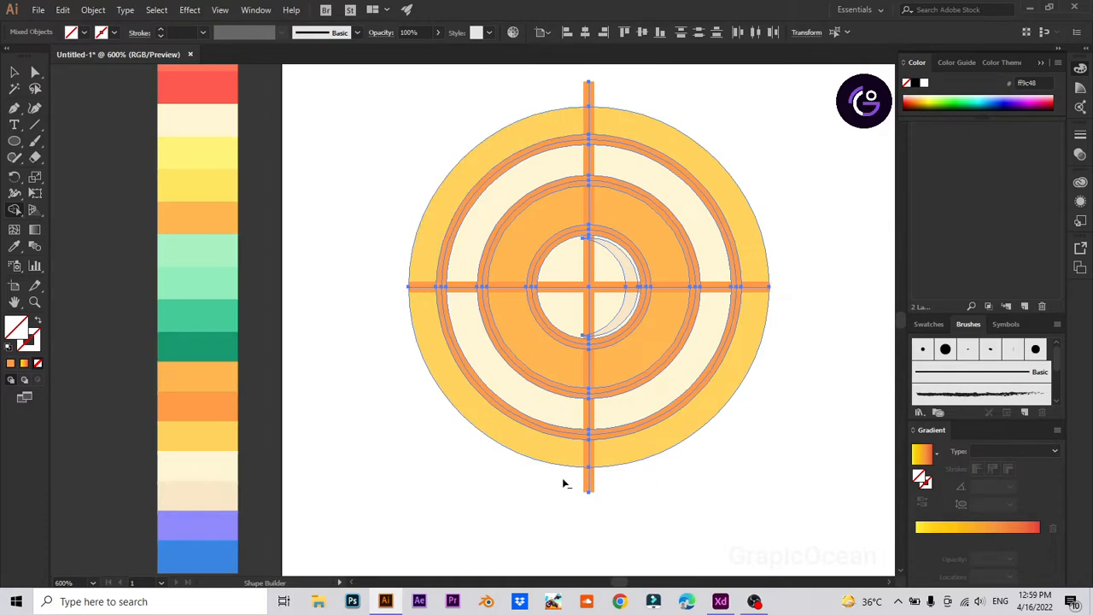
alt+click(584, 91)
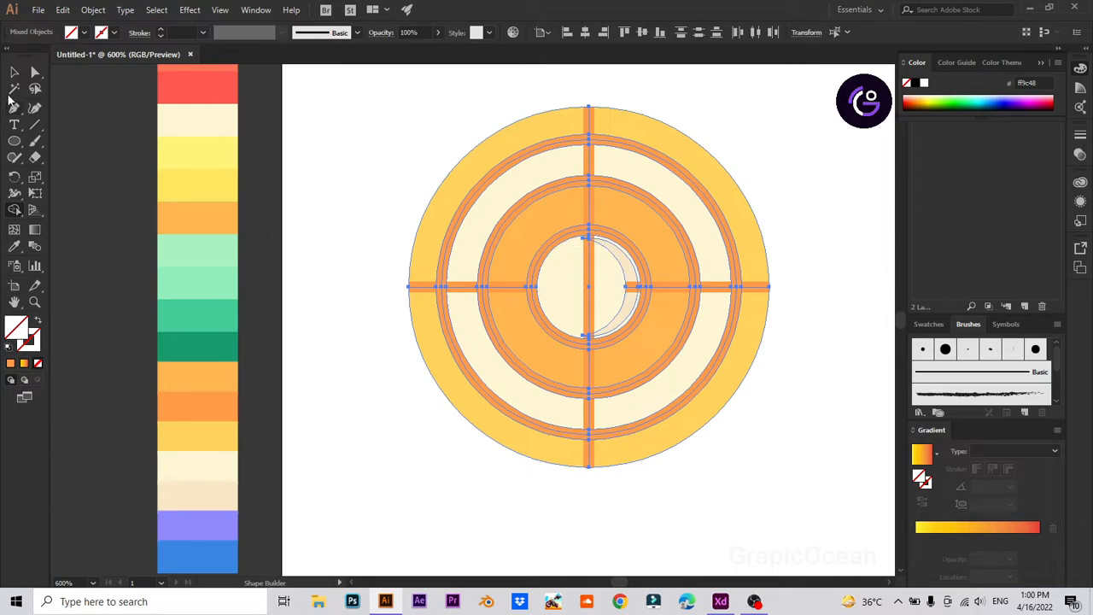
Step: Merge and clear the line and fill pieces inside the center circle with Shape Builder, keeping the crescent separate
click(633, 299)
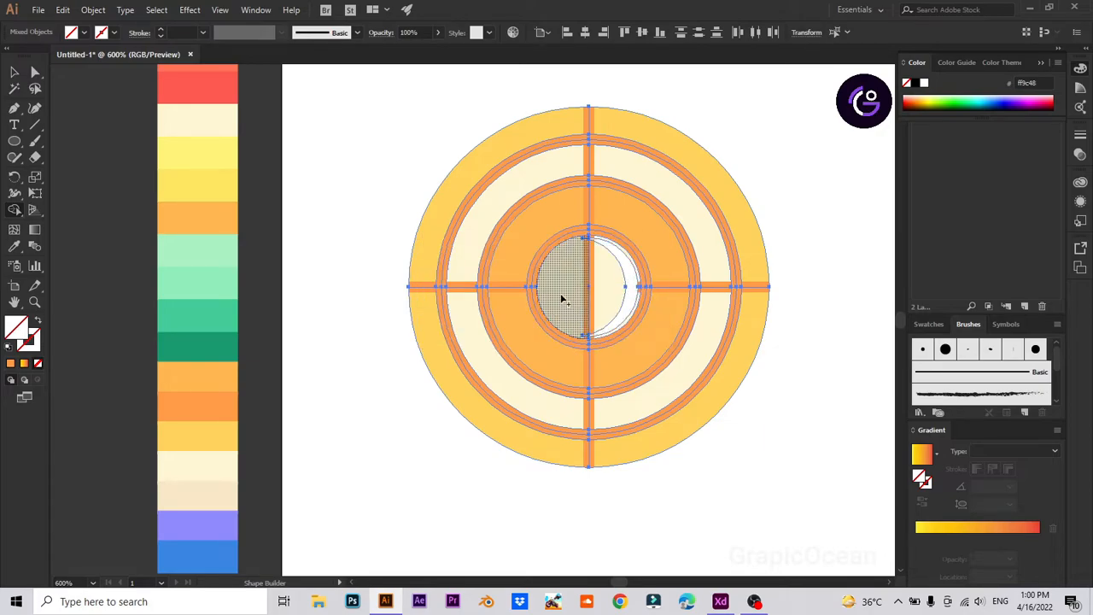
key(ctrl+equal)
key(ctrl+equal)
key(ctrl+equal)
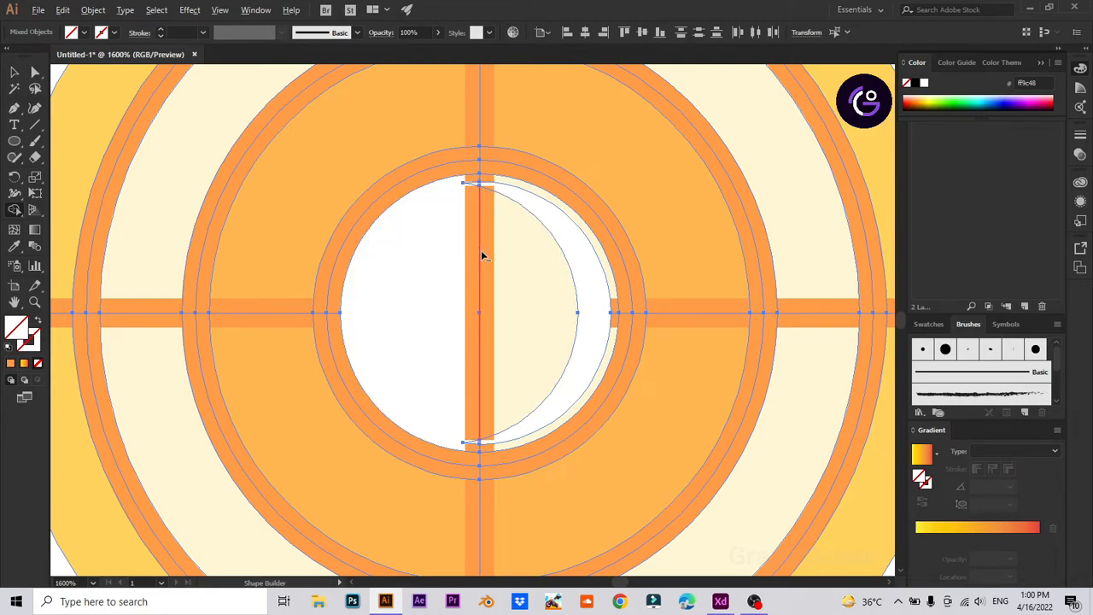
drag(453, 266, 500, 314)
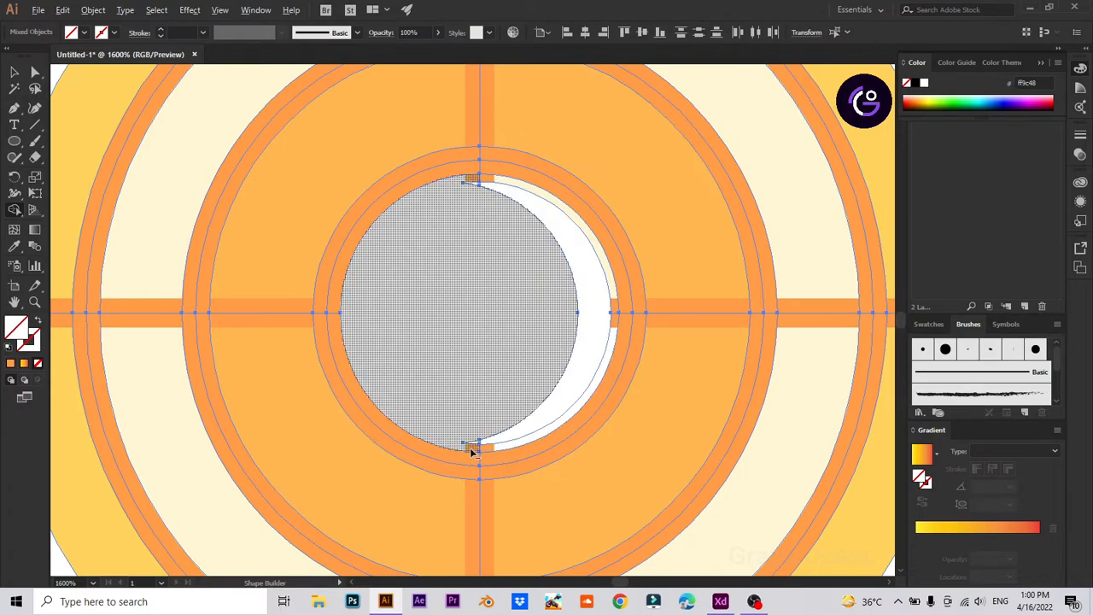
drag(459, 448, 497, 453)
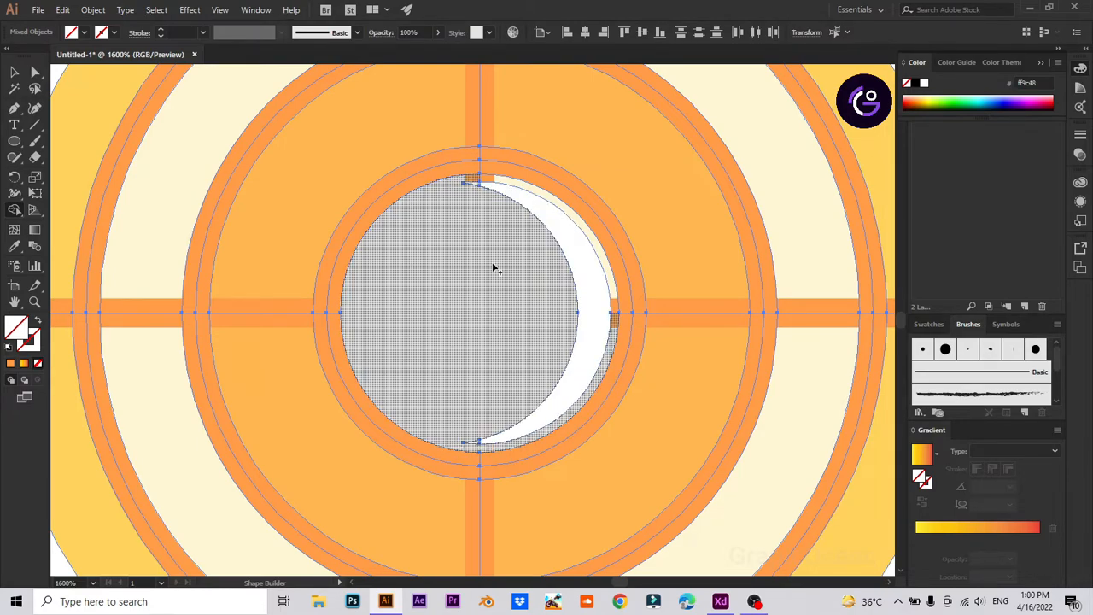
drag(480, 181, 491, 180)
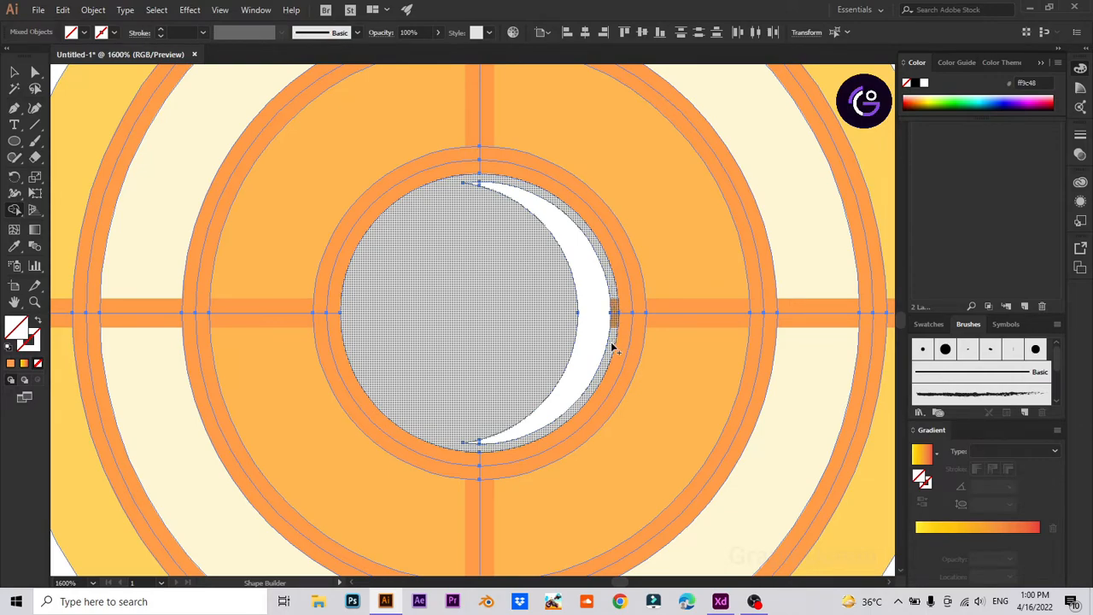
click(13, 74)
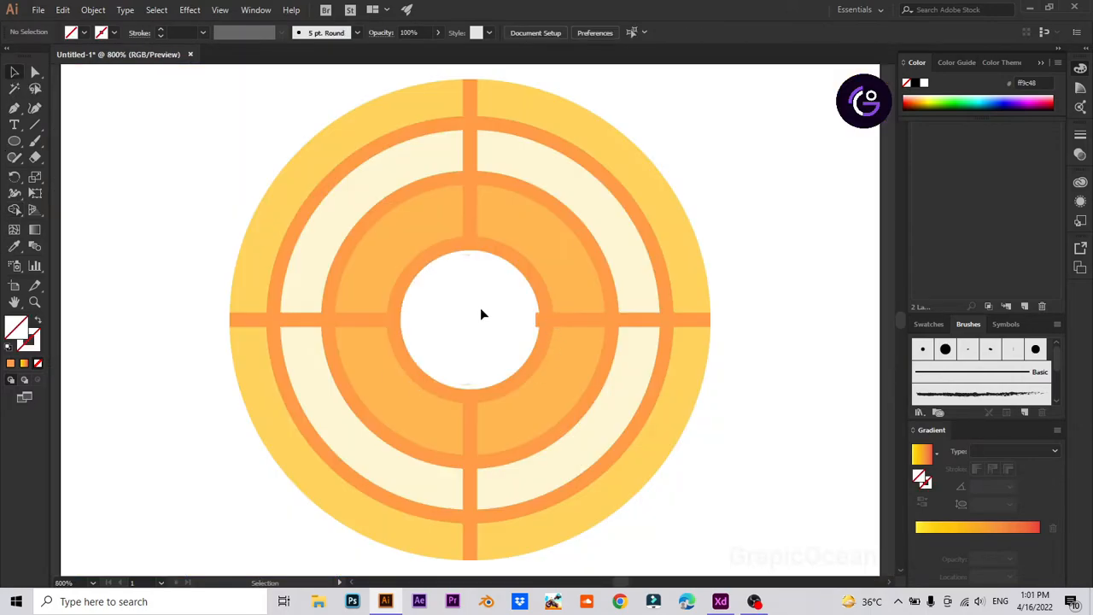
Step: Ungroup the artwork around the center circle
drag(425, 282, 514, 359)
click(768, 374)
drag(517, 331, 521, 338)
right_click(516, 333)
click(559, 431)
click(791, 428)
Step: Fill the crescent in the center circle with the darker cream swatch f9e7c7 using the Eyedropper
drag(136, 369, 491, 218)
key(i)
click(312, 415)
key(v)
click(556, 404)
drag(637, 406, 236, 483)
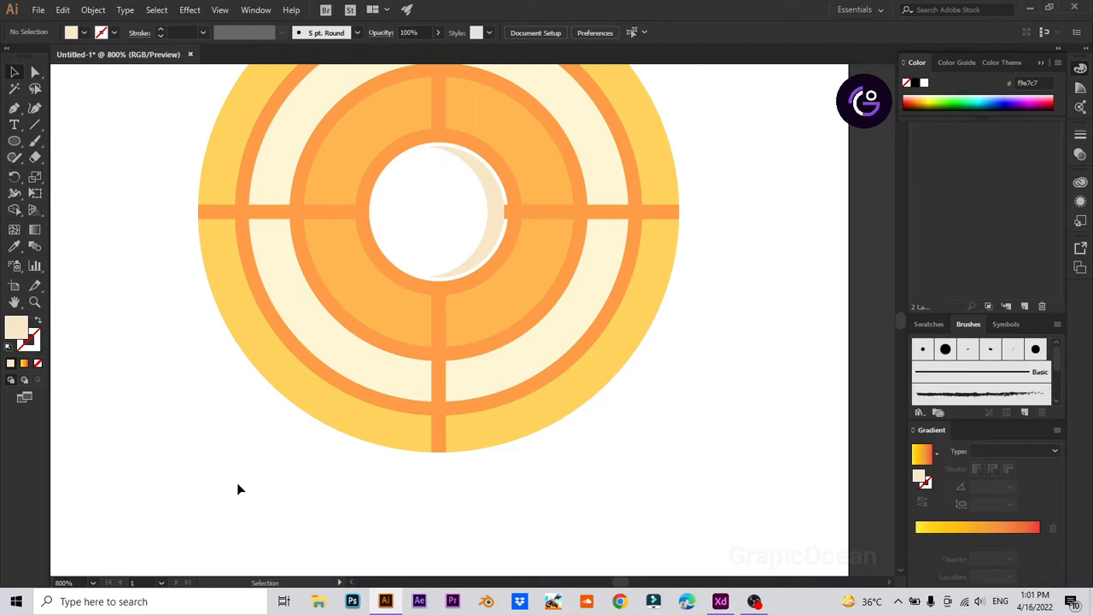
key(ctrl+plus)
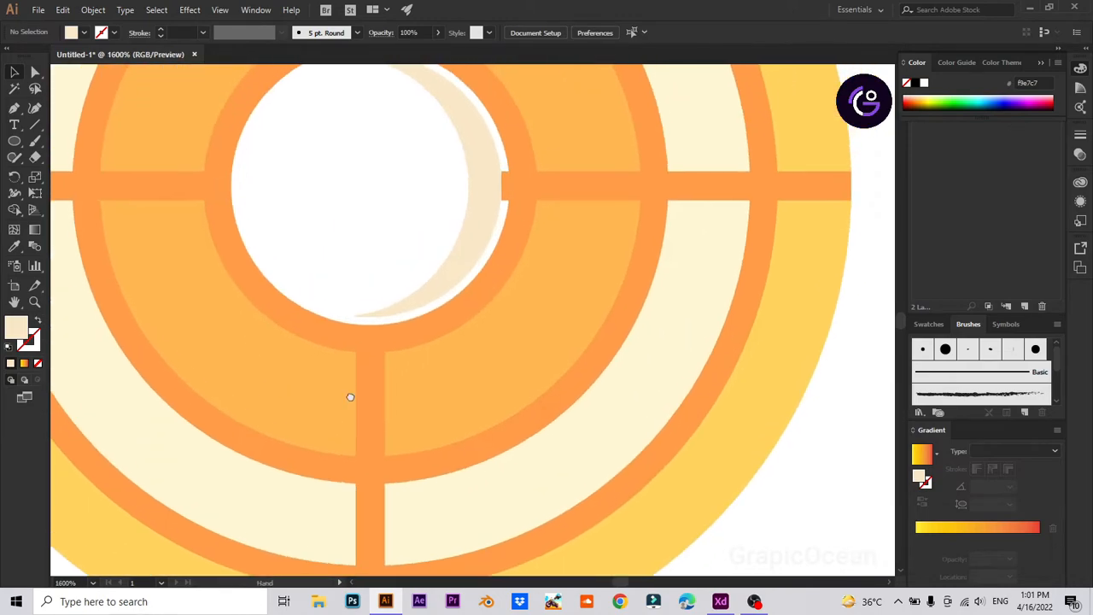
Step: Expand the fill and stroke of both horizontal line segments crossing the target
key(ctrl+minus)
click(596, 259)
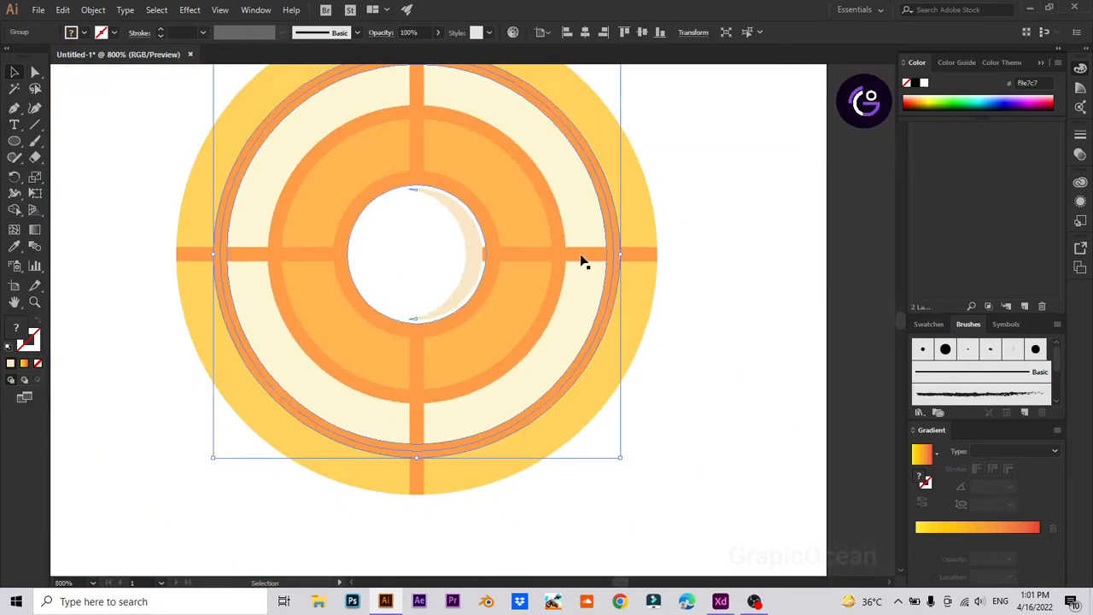
click(519, 253)
shift+click(249, 258)
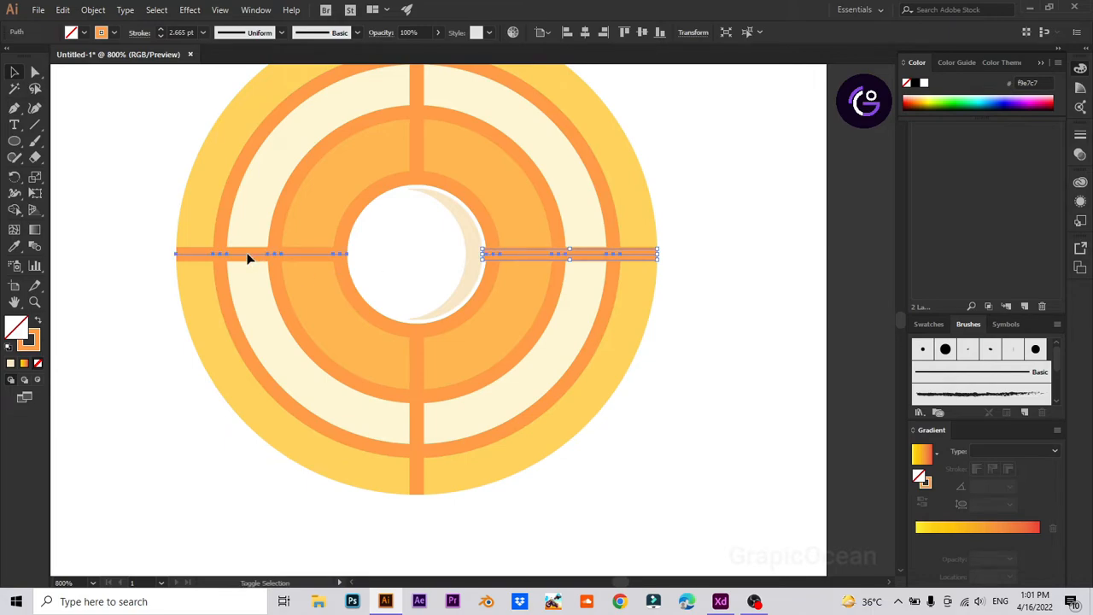
click(93, 10)
click(114, 156)
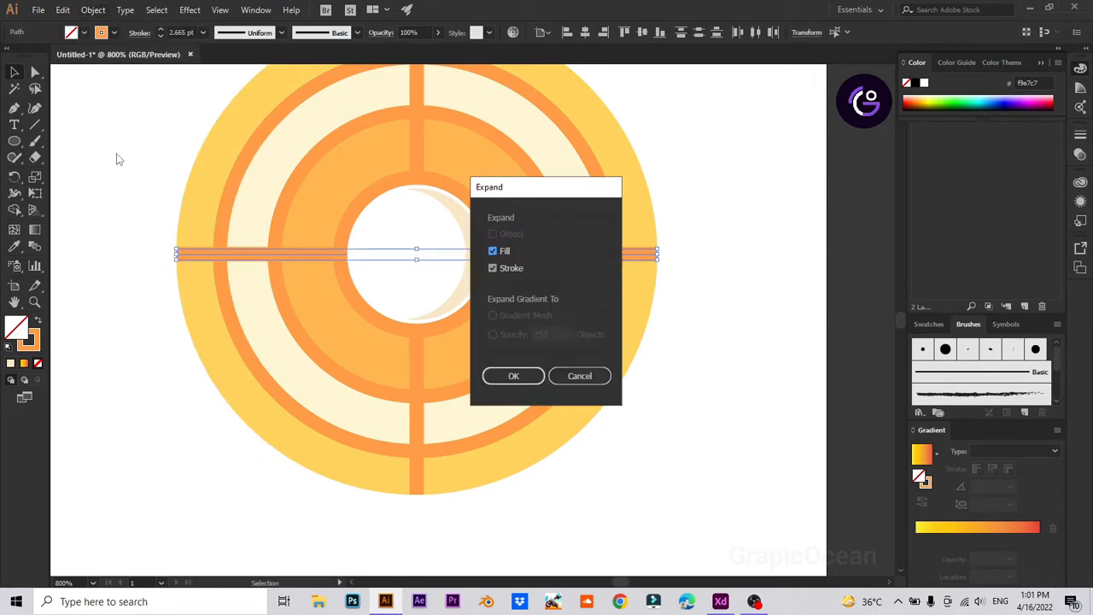
click(513, 377)
click(713, 379)
Step: Trim the end of the right horizontal bar that protrudes into the center circle using Shape Builder
key(ctrl+plus)
key(ctrl+plus)
key(ctrl+plus)
drag(654, 260, 449, 408)
drag(846, 213, 279, 350)
key(shift+m)
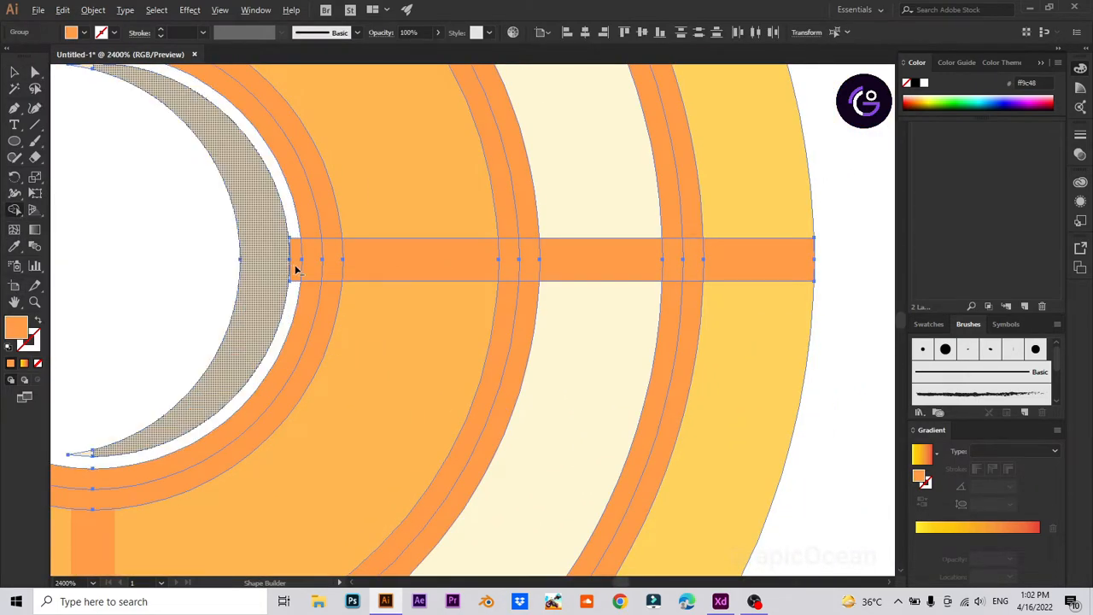
alt+click(295, 269)
click(13, 74)
key(ctrl+minus)
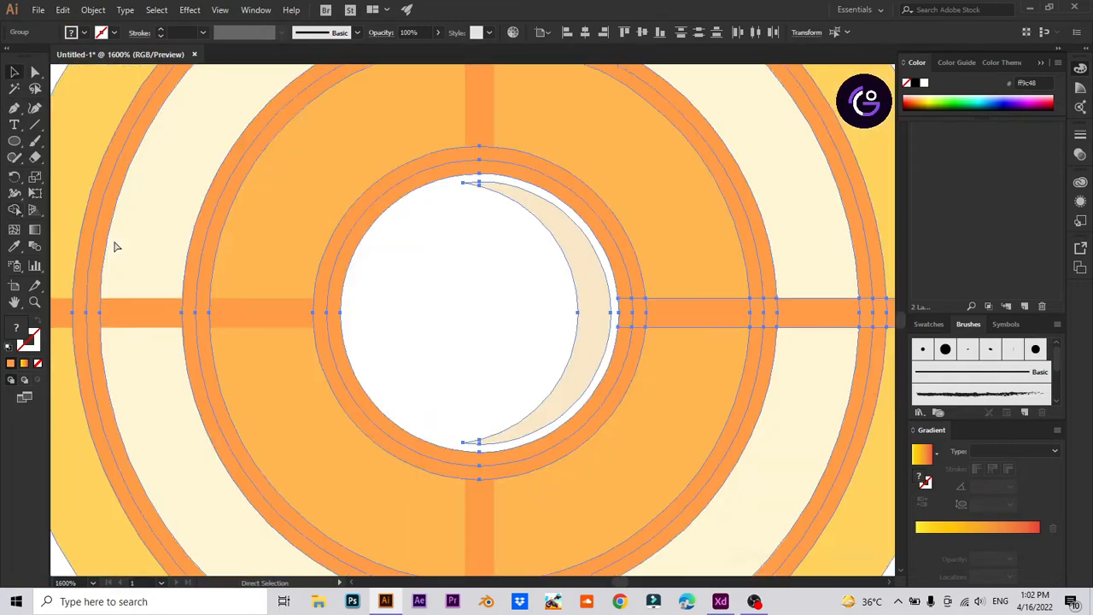
key(ctrl+minus)
click(859, 246)
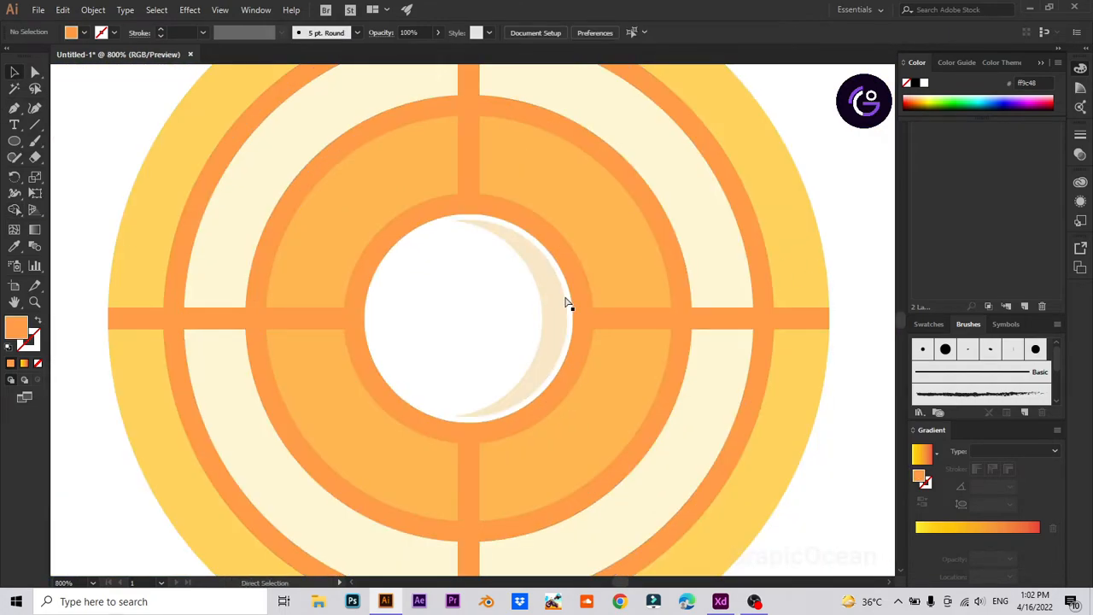
Step: Draw a circle about 29 px wide centered on the target and fill it with the light cream fff7d4 using the Eyedropper
key(ctrl+minus)
key(l)
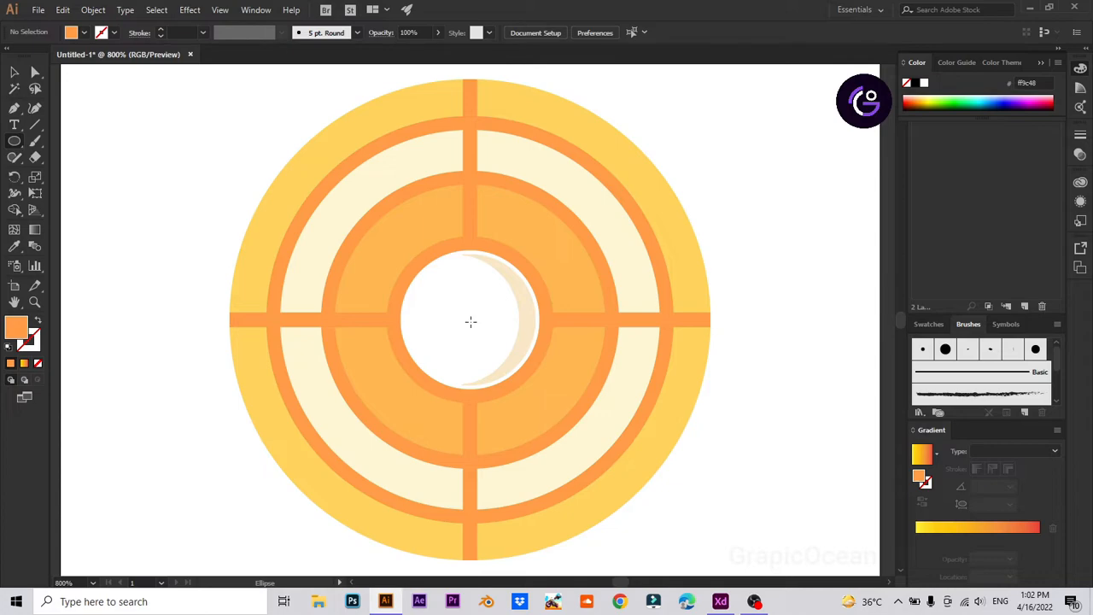
drag(470, 319, 550, 377)
key(i)
click(627, 286)
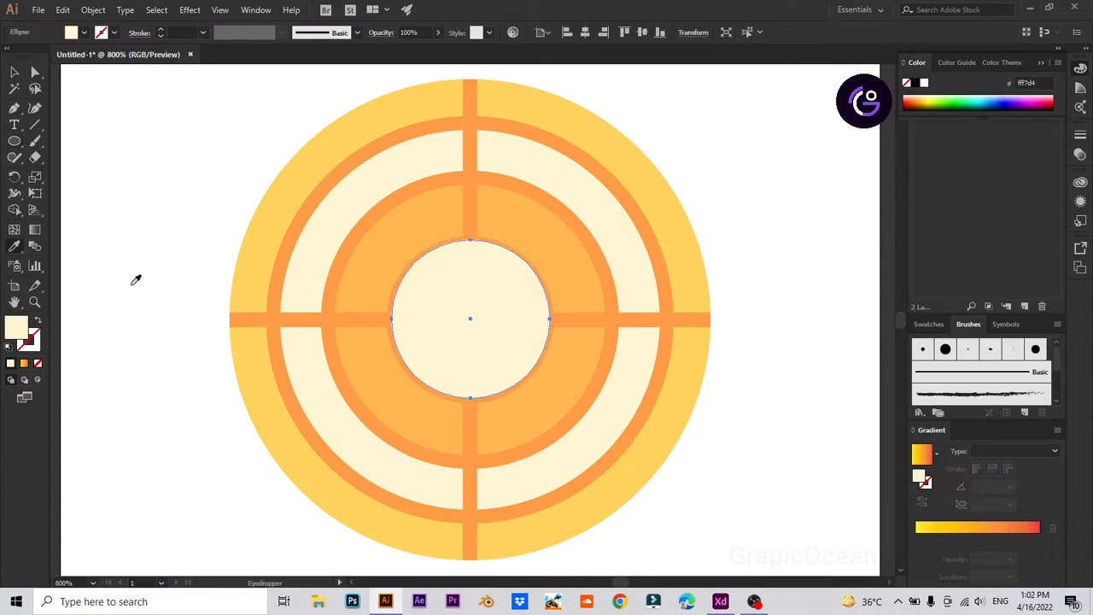
Step: Send the new cream circle behind the crescent and the orange ring
click(13, 73)
right_click(435, 333)
mouse_move(539, 266)
click(596, 310)
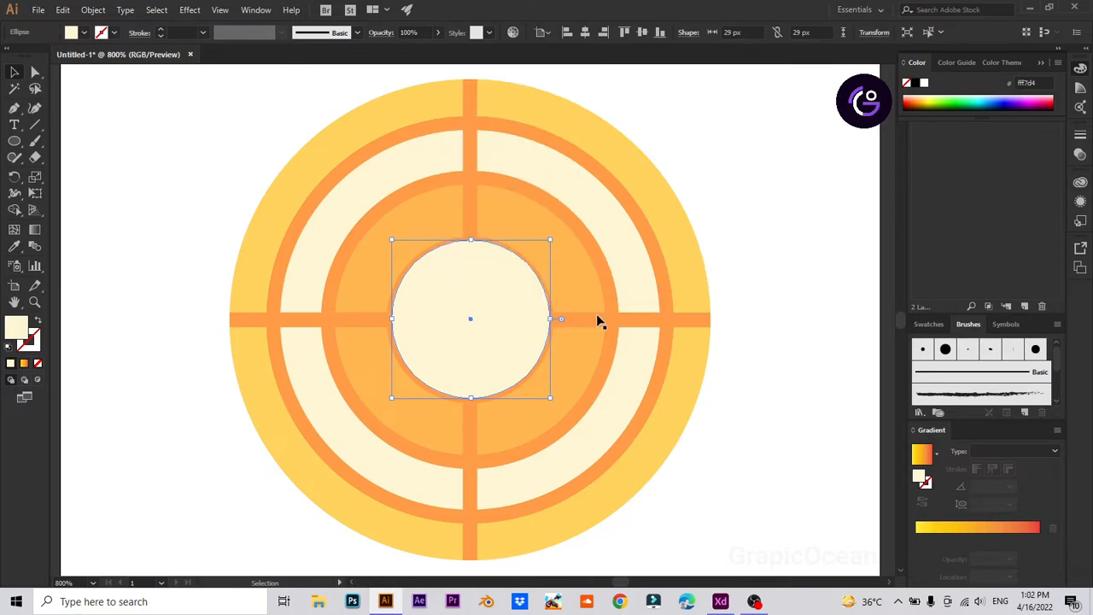
click(753, 401)
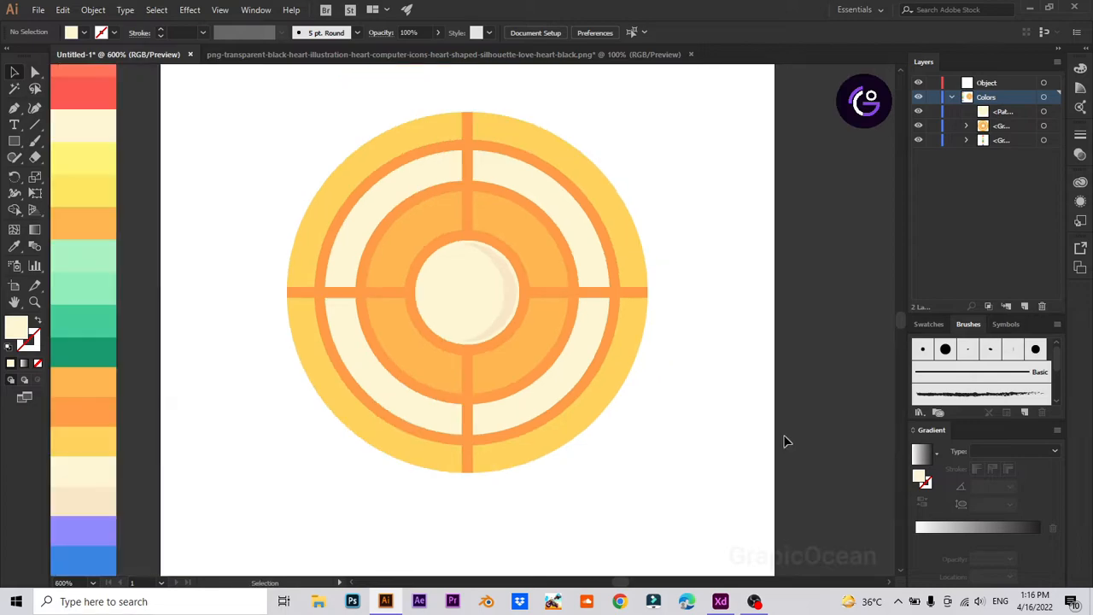
Step: Create a cream rectangle 35 px wide and 31 px high at the target's lower left
drag(619, 497, 642, 412)
key(ctrl+plus)
key(m)
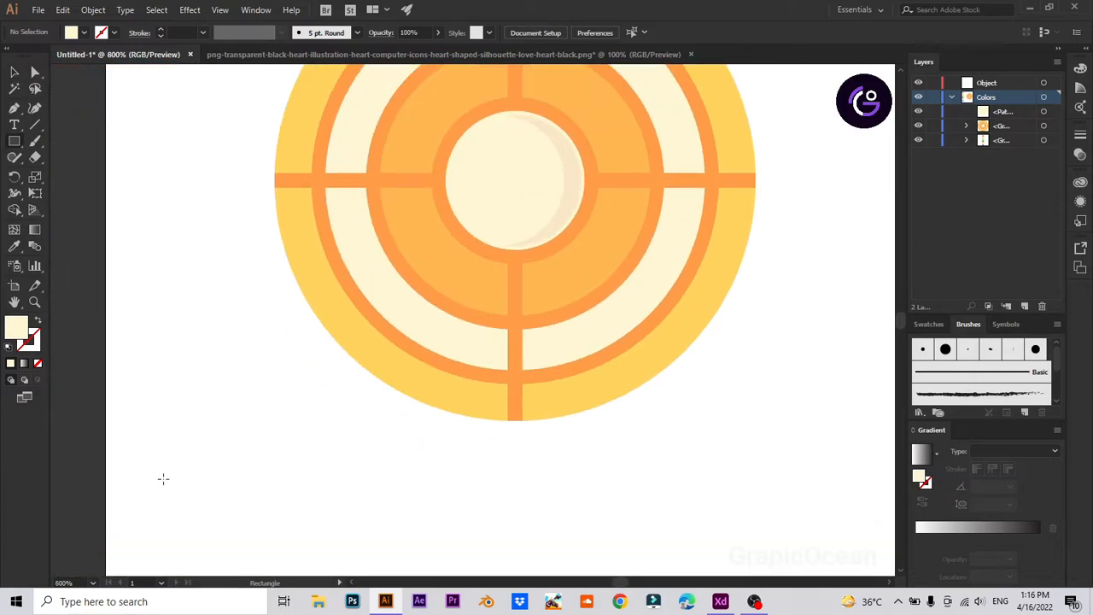
click(261, 475)
text(35)
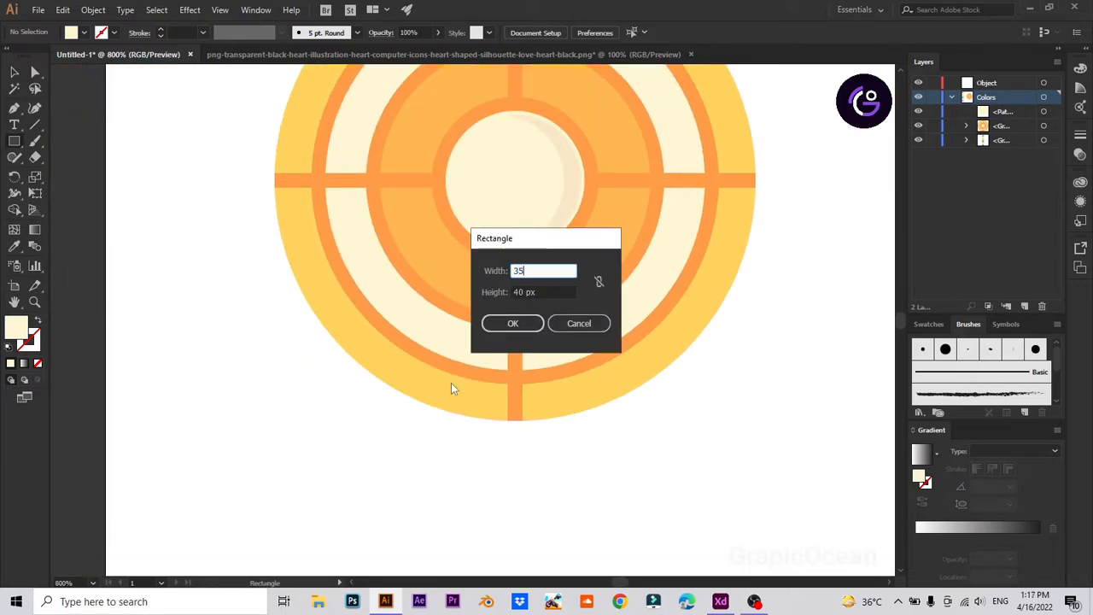
key(Tab)
text(31)
key(Return)
Step: Round the rectangle's corners and place a copy of it shifted slightly to the left
drag(185, 399, 262, 335)
click(14, 74)
drag(281, 457, 286, 380)
drag(399, 299, 401, 301)
drag(396, 375, 386, 376)
key(ctrl+z)
drag(399, 299, 395, 305)
drag(394, 376, 383, 380)
Step: Trim the overhang beyond the original's left edge with Shape Builder and split off a narrow strip along the right edge
drag(486, 362, 303, 434)
click(14, 210)
alt+click(213, 361)
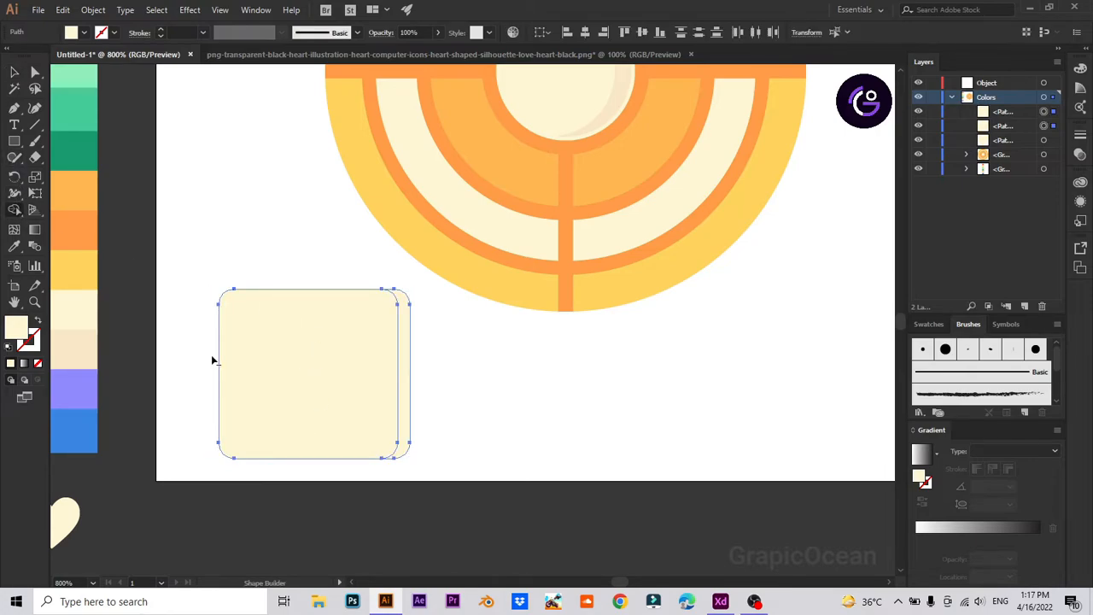
key(v)
click(271, 215)
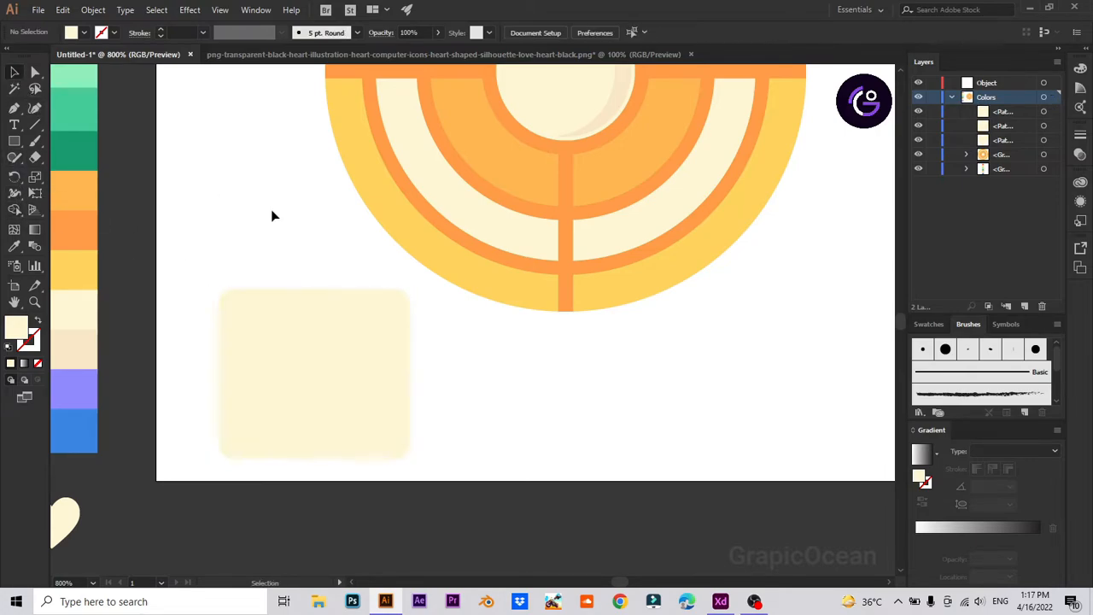
click(363, 409)
click(15, 210)
click(405, 430)
click(10, 74)
click(201, 184)
Step: Fill the main part of the rounded square with the coral swatch using the Eyedropper
click(361, 383)
key(a)
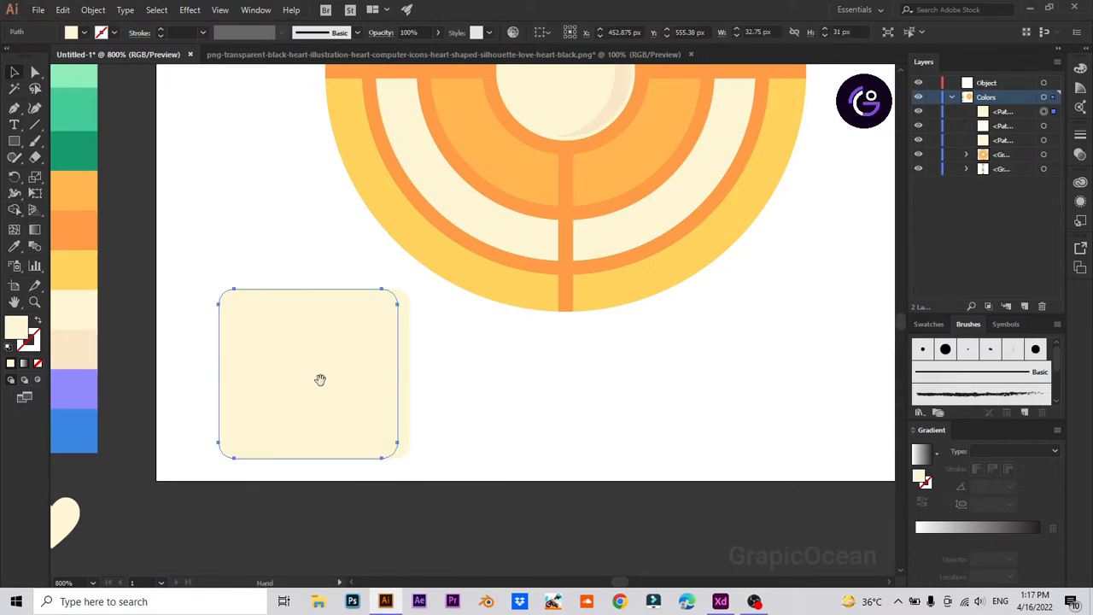
drag(329, 381, 475, 478)
scroll(476, 477, down, 5)
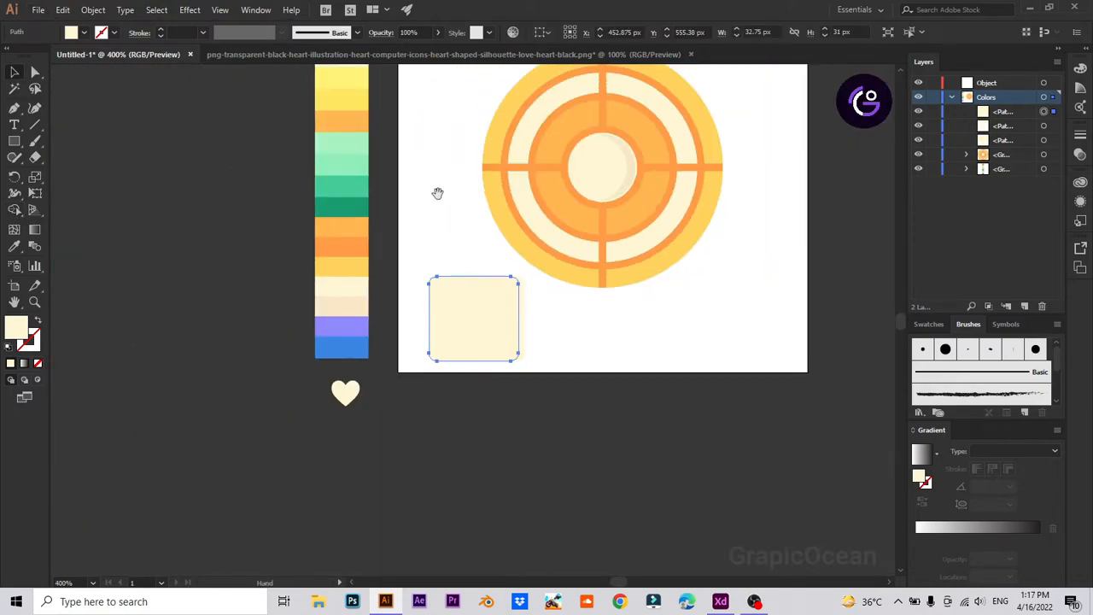
key(i)
click(318, 171)
Step: Fill the narrow strip on the square's right edge with the darker red swatch using the Eyedropper
key(v)
click(562, 475)
click(503, 487)
key(i)
click(332, 196)
click(15, 70)
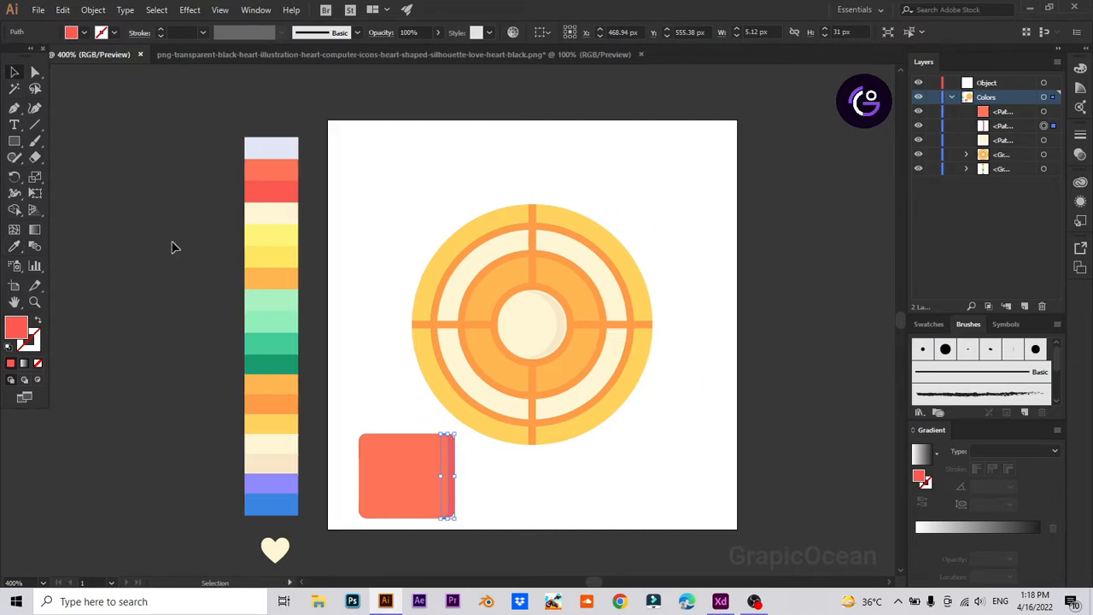
click(171, 244)
Step: Bring the cream heart below the color palette to the front of the stacking order
key(ctrl+plus)
key(ctrl+plus)
drag(330, 350, 385, 175)
click(154, 500)
right_click(152, 489)
mouse_move(190, 424)
click(341, 424)
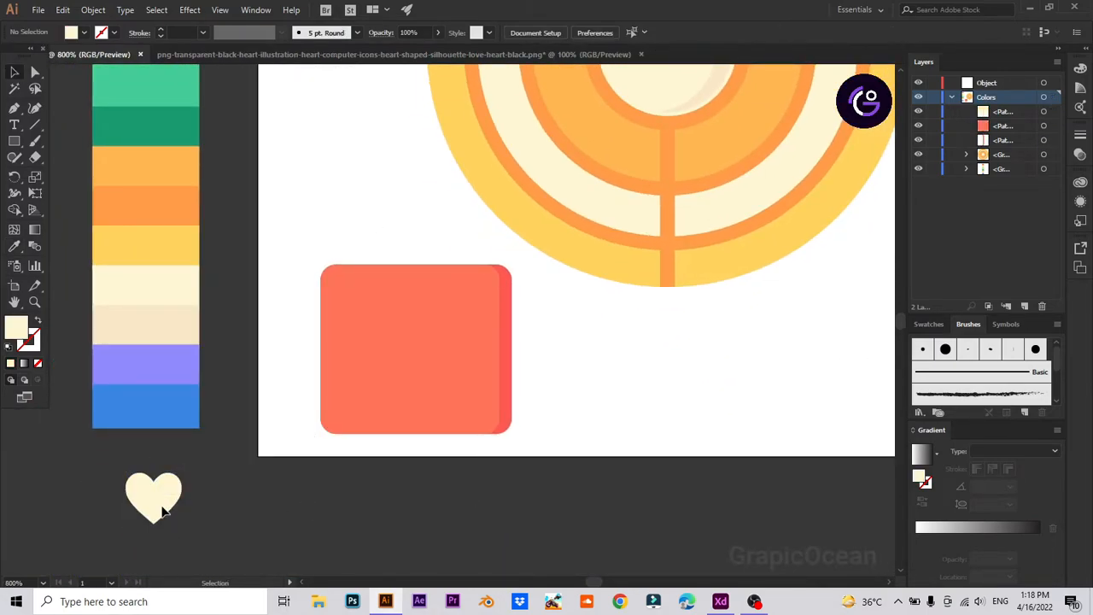
Step: Create a 3-sided polygon with a radius of 10 near the coral square's upper edge
drag(302, 315, 370, 310)
key(ctrl+plus)
drag(12, 145, 51, 190)
click(415, 225)
click(549, 267)
key(ctrl+a)
text(10)
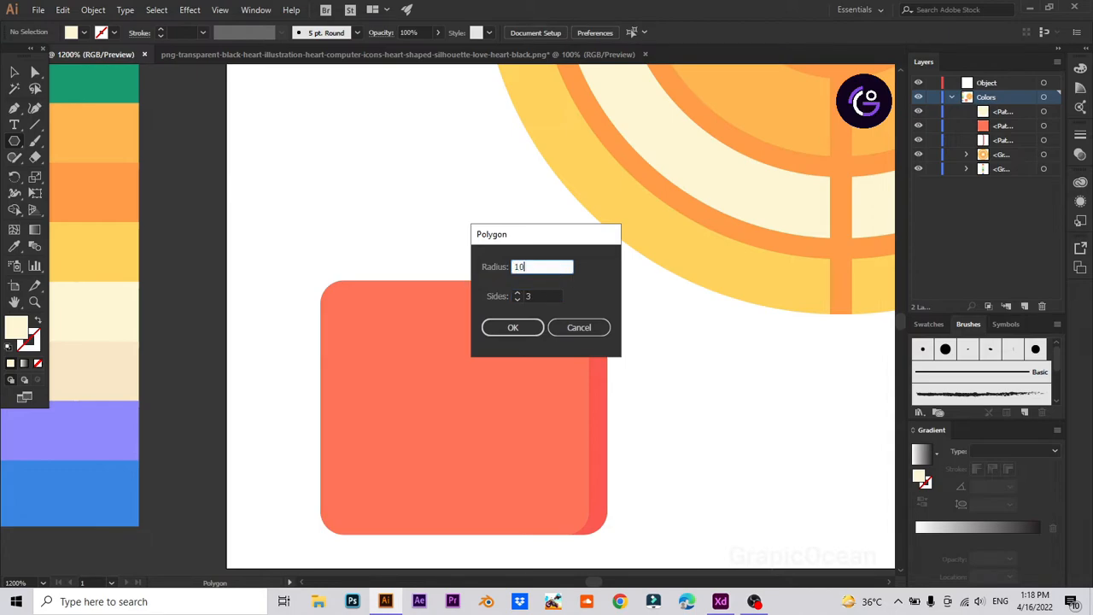
click(515, 327)
Step: Set the triangle on the square's upper edge as a pointer, round its corners and fill it with the square's coral
click(13, 75)
drag(427, 245, 470, 307)
drag(530, 205, 457, 243)
click(13, 247)
click(367, 320)
click(34, 73)
click(15, 74)
click(365, 192)
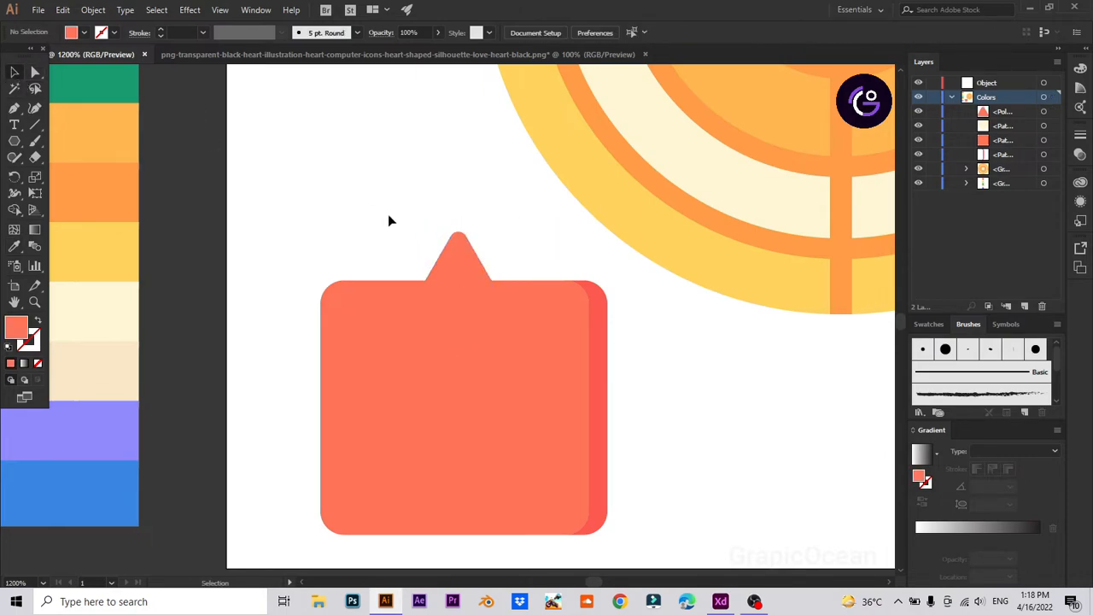
Step: Group the square, strip and triangle into a speech bubble and place a copy of it to the right
drag(306, 238, 610, 531)
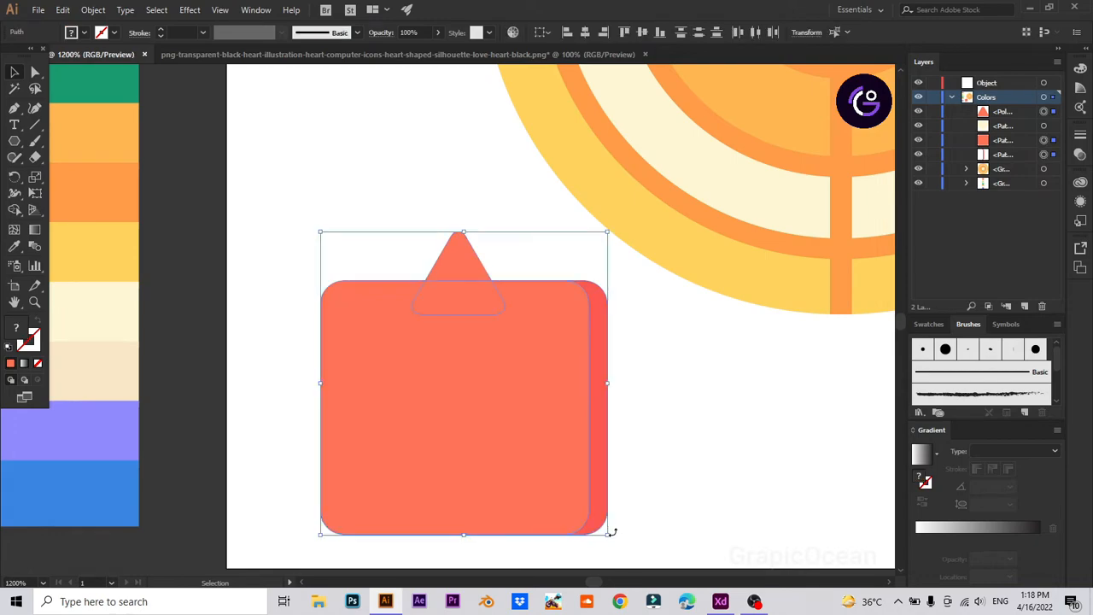
drag(438, 427, 872, 514)
click(517, 433)
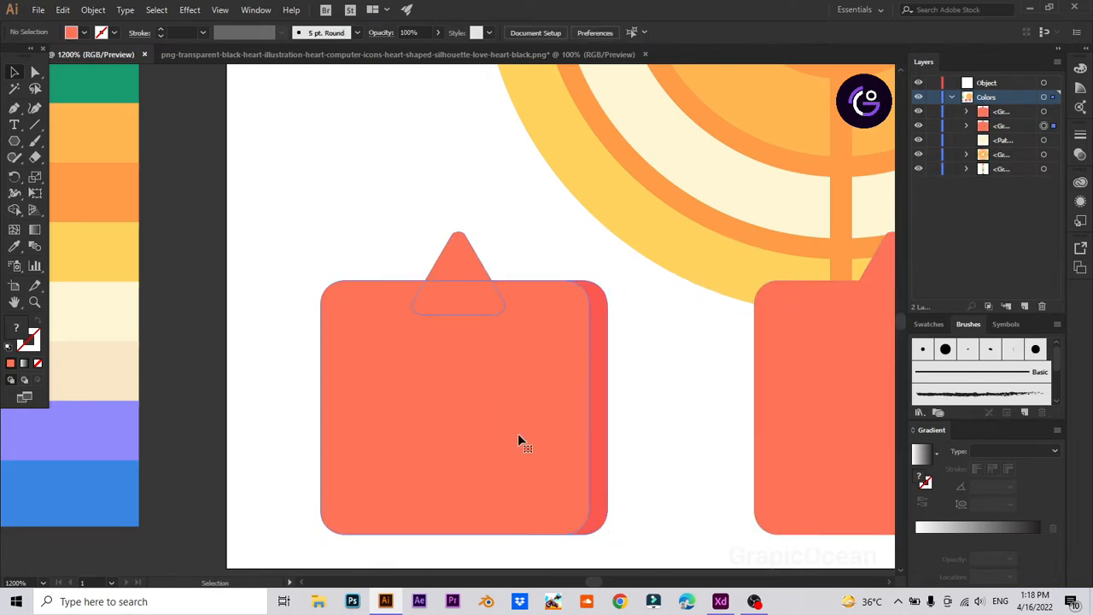
Step: Bring the heart in front of the bubbles and place it, enlarged, on the left bubble
key(ctrl+minus)
right_click(201, 476)
mouse_move(256, 407)
click(389, 407)
click(174, 497)
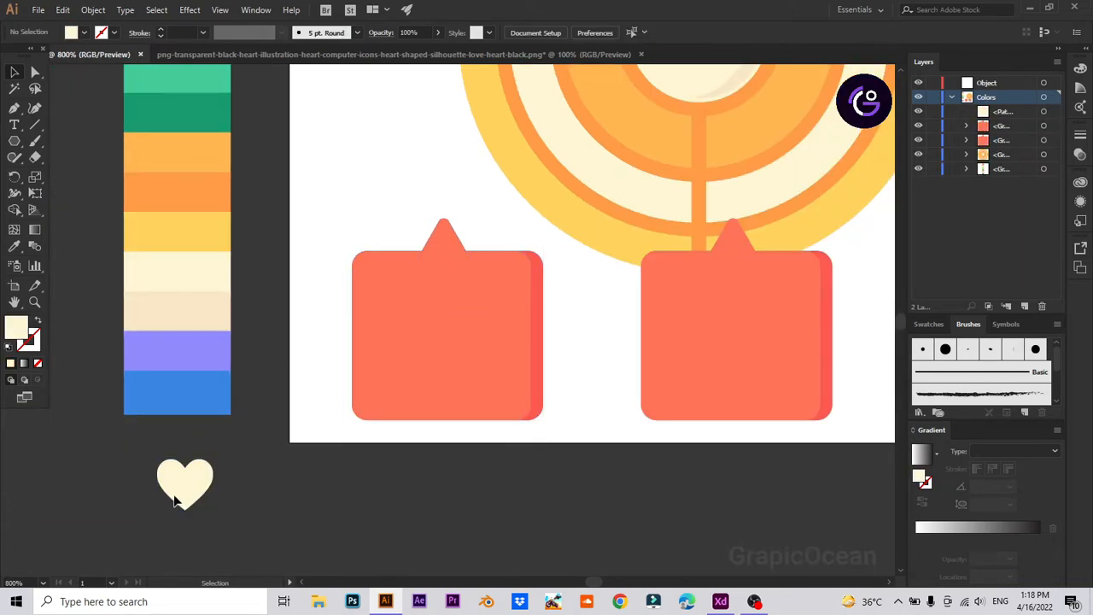
drag(426, 361, 509, 408)
click(590, 449)
Step: Align the horizontal centers of the heart and the left bubble
scroll(590, 449, up, 2)
drag(344, 305, 557, 490)
click(583, 34)
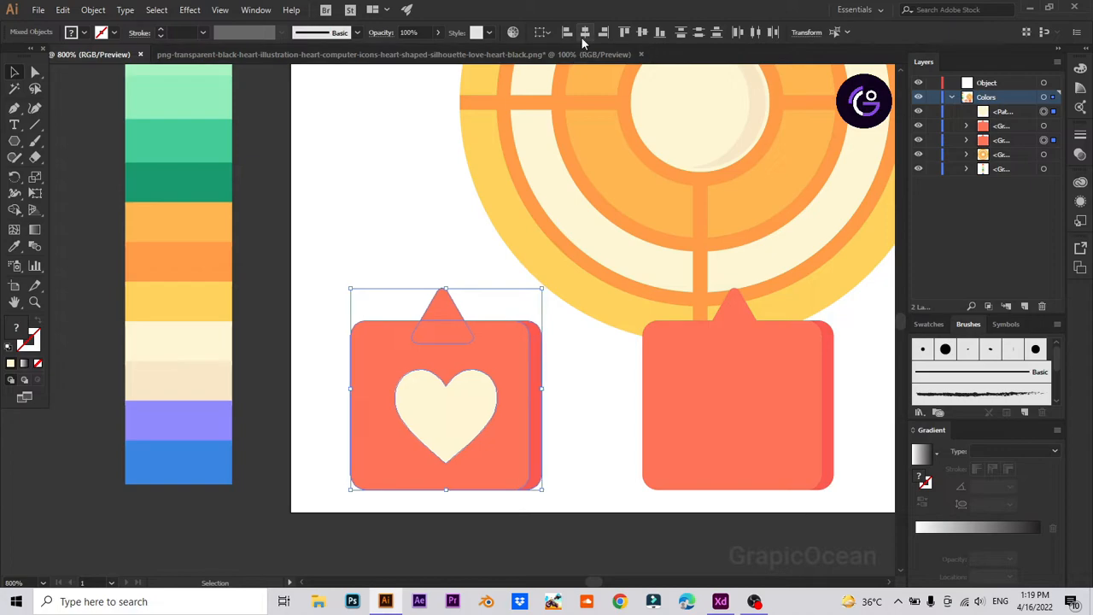
click(643, 34)
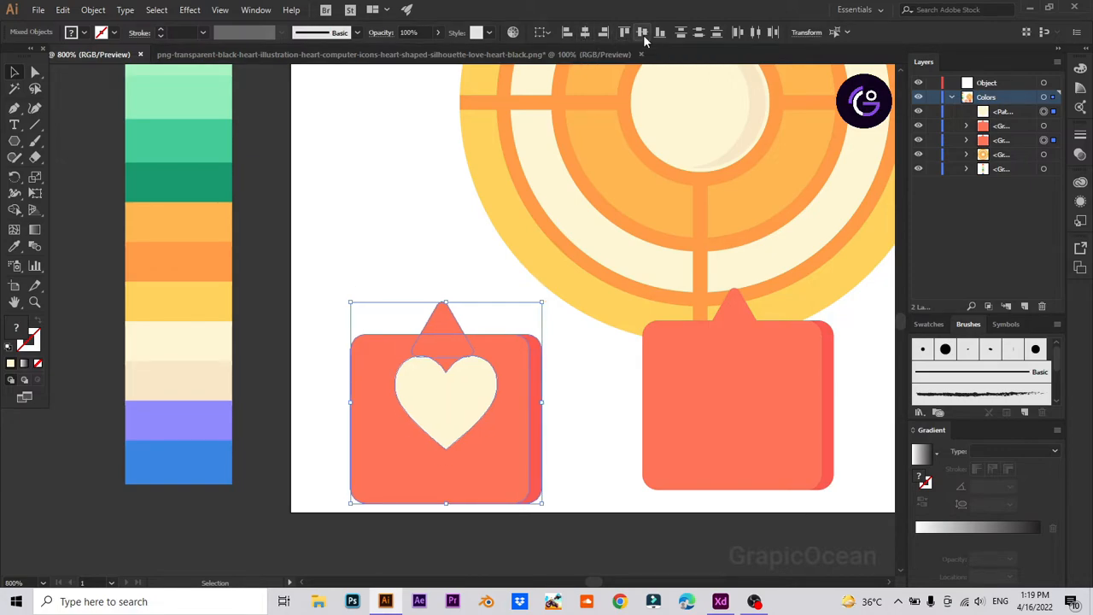
key(ctrl+z)
click(343, 304)
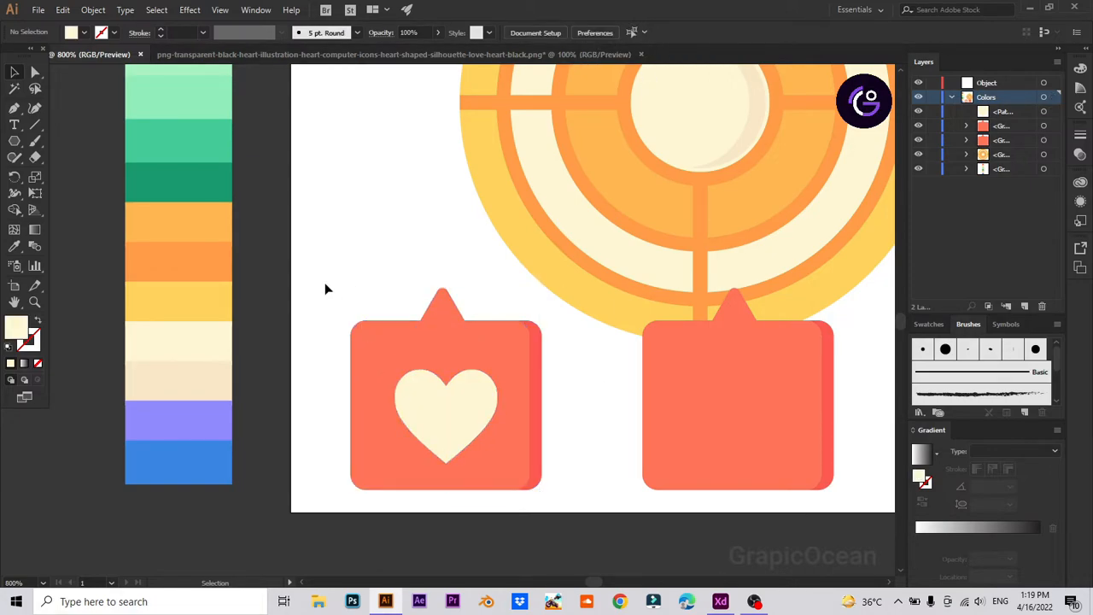
Step: Move the empty bubble aside, group the heart with its bubble and place that group over the target's lower-left edge
scroll(627, 414, down, 1)
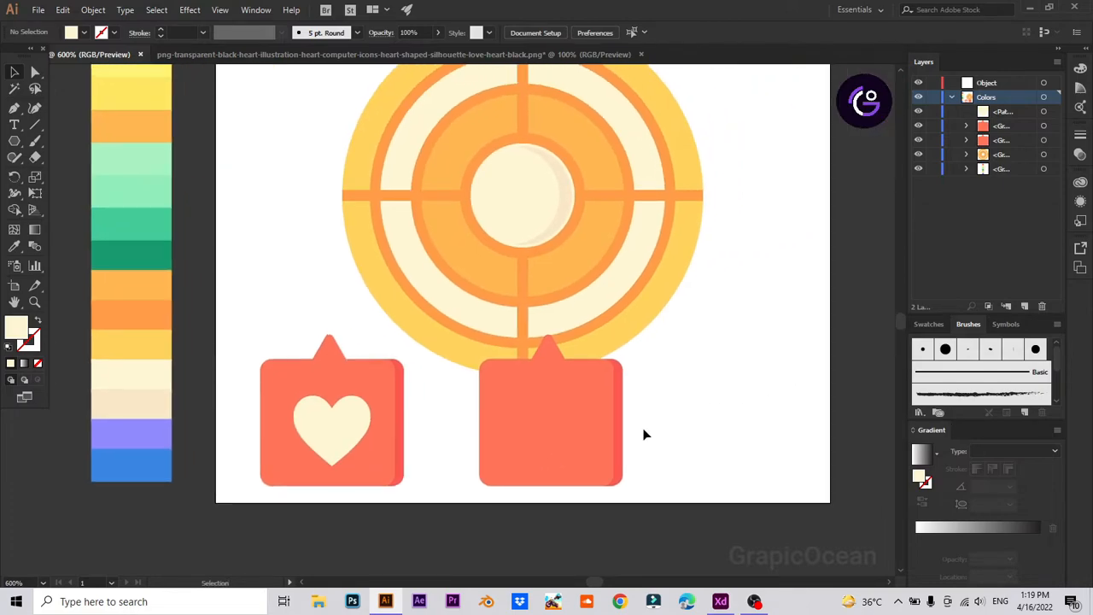
drag(594, 461, 898, 462)
drag(351, 446, 208, 489)
key(ctrl+z)
key(ctrl+g)
drag(316, 475, 378, 418)
Step: Rotate the empty bubble 90 degrees counterclockwise so its pointer faces left, and place it over the target's right side
click(662, 456)
drag(637, 445, 550, 520)
drag(789, 530, 838, 401)
drag(815, 491, 653, 273)
click(715, 269)
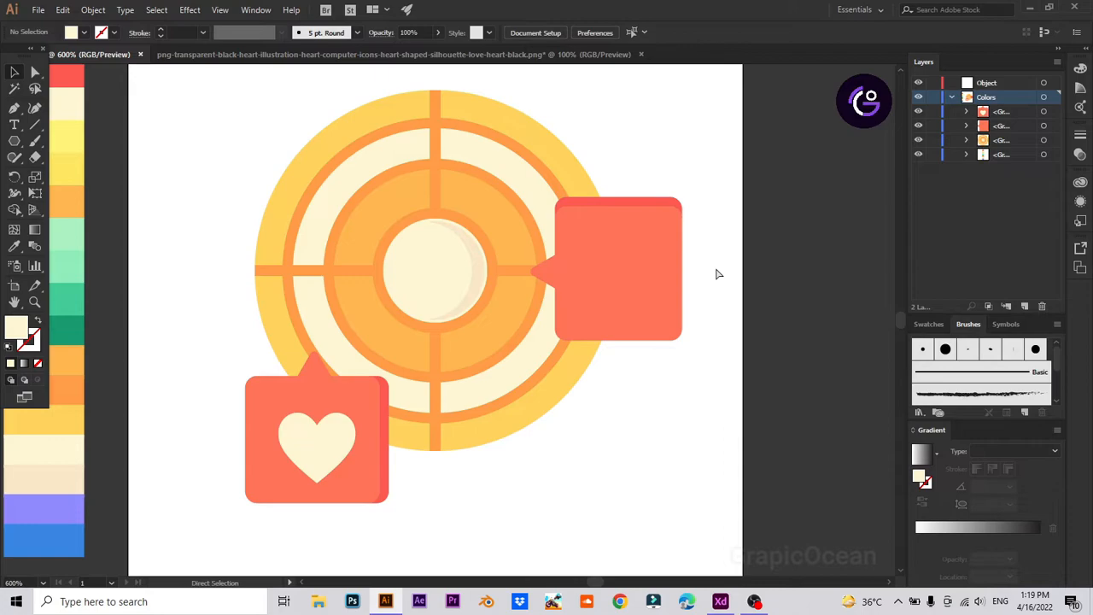
Step: Ungroup the rotated bubble over the target's right side
key(ctrl+plus)
key(ctrl+plus)
drag(744, 252, 517, 361)
click(535, 217)
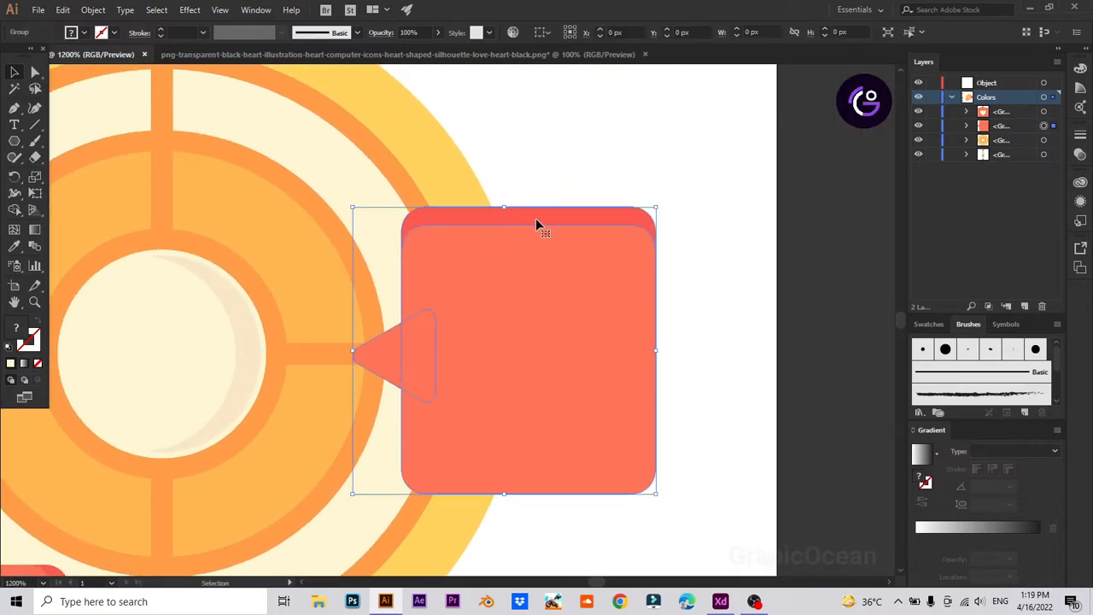
right_click(537, 219)
click(549, 161)
click(397, 360)
right_click(397, 367)
click(444, 459)
click(732, 368)
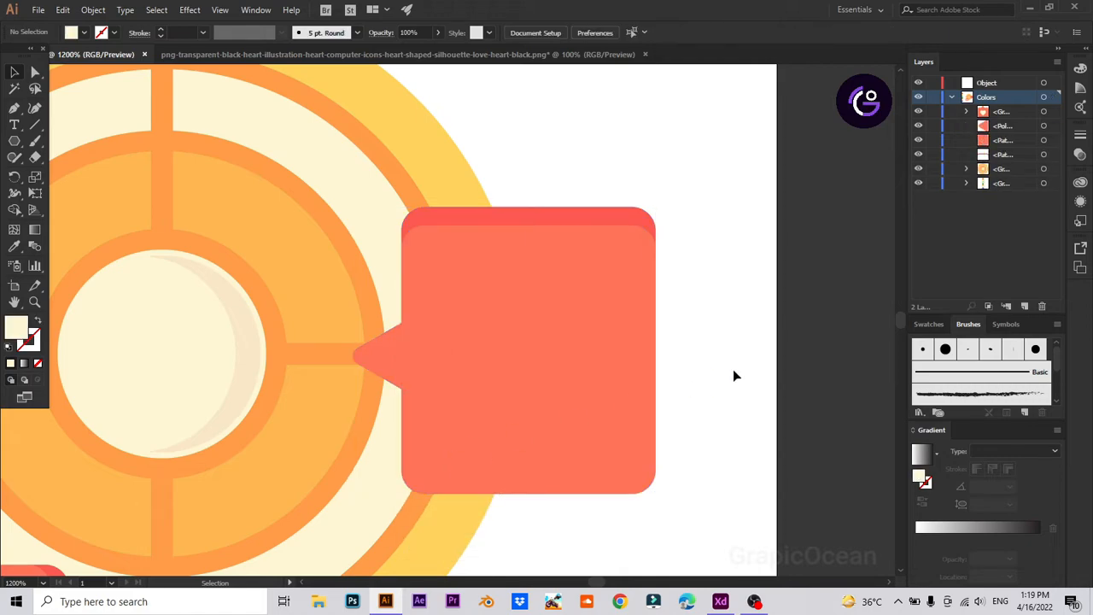
Step: Merge the rotated bubble's coral body and darker upper strip into one shape with Shape Builder
click(536, 214)
drag(565, 166, 659, 264)
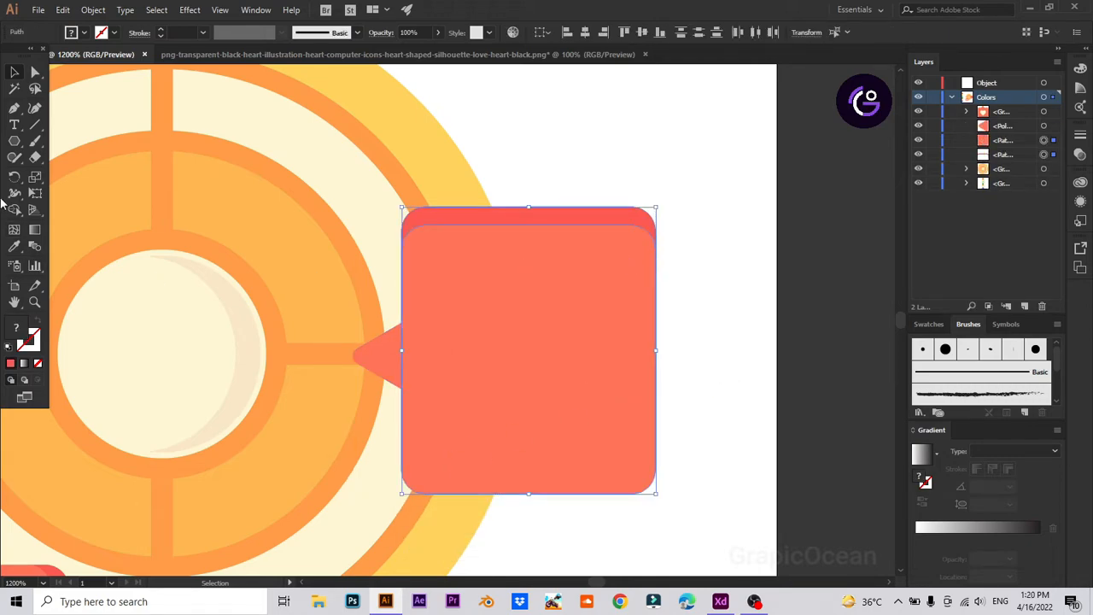
click(17, 211)
drag(517, 309, 526, 247)
click(12, 75)
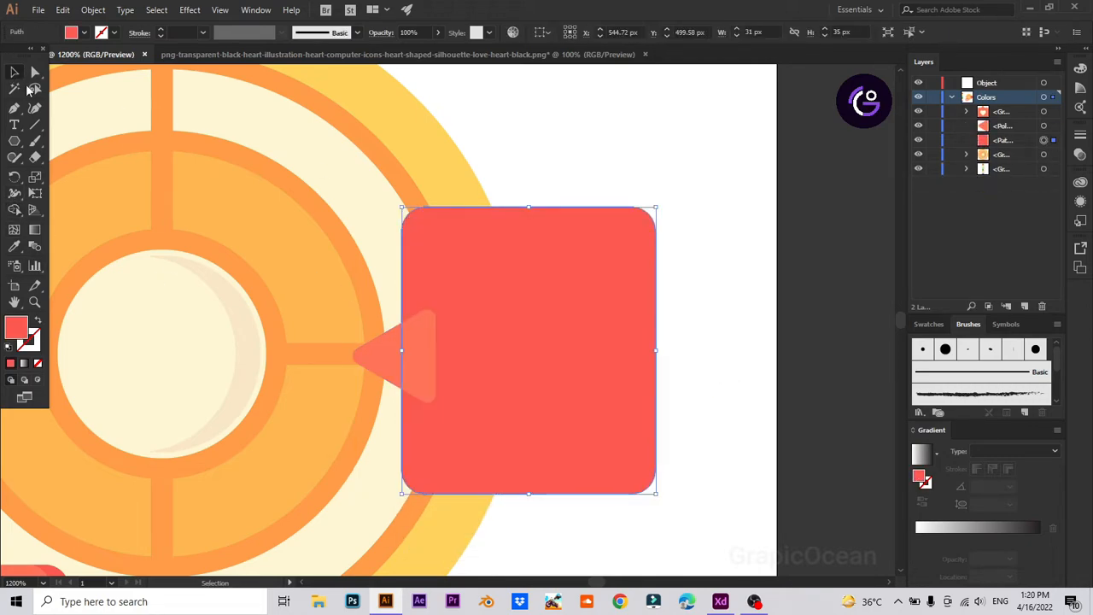
Step: Copy the merged square slightly to the right, separate the strip protruding past the original with Shape Builder, and delete the rest of the copy
drag(571, 392, 593, 393)
drag(707, 398, 579, 438)
click(16, 212)
click(670, 397)
click(14, 73)
click(559, 153)
click(563, 335)
key(Delete)
Step: Recolor the bubble's side strip with the palette's second-lightest green and its body with the lightest green
click(669, 376)
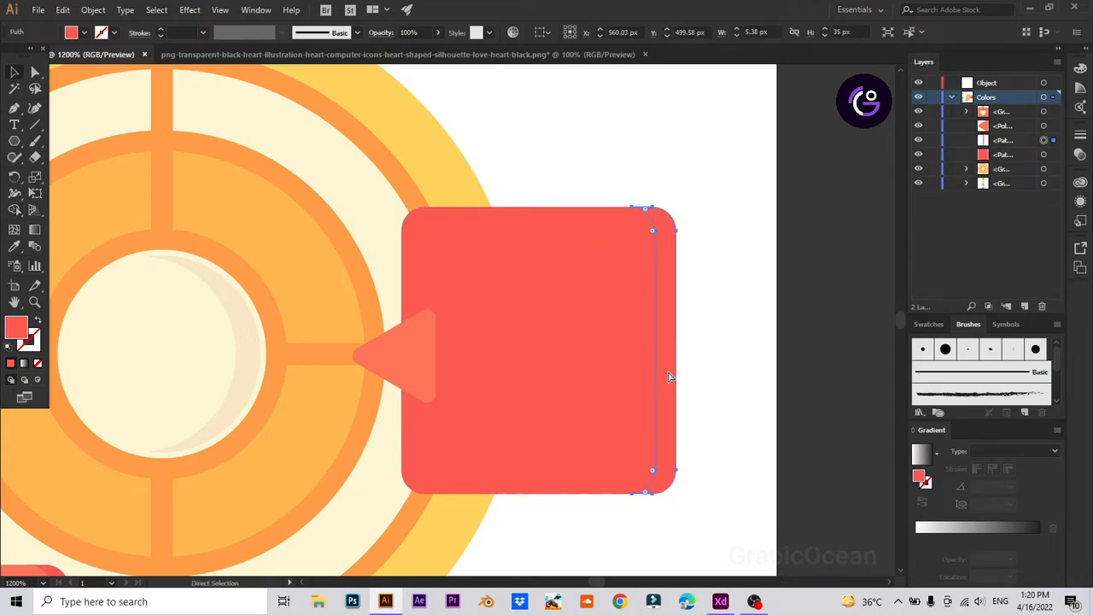
key(ctrl+minus)
key(ctrl+minus)
key(ctrl+minus)
key(ctrl+minus)
drag(338, 231, 456, 240)
key(i)
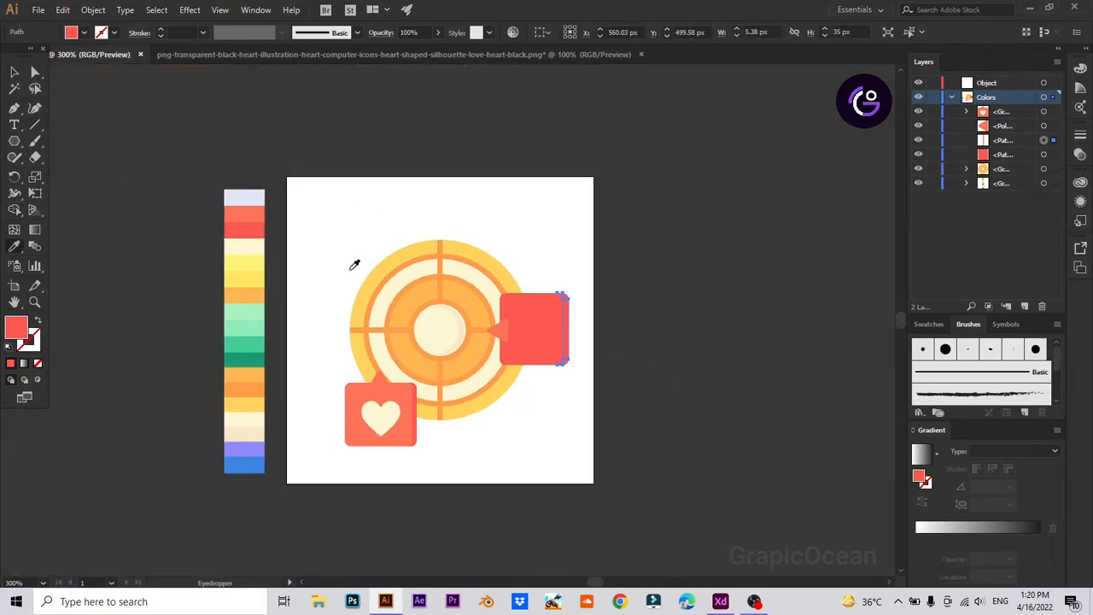
click(258, 325)
key(v)
click(524, 352)
key(i)
click(262, 310)
Step: Ungroup the color palette and move its four green swatches beside the green bubble
click(14, 73)
click(207, 110)
right_click(245, 327)
click(278, 424)
drag(238, 354, 586, 350)
Step: Recolor the green bubble's triangular pointer with the body's lightest green
key(ctrl+plus)
key(ctrl+plus)
key(ctrl+plus)
scroll(658, 480, right, 4)
click(432, 378)
key(i)
click(539, 371)
click(400, 120)
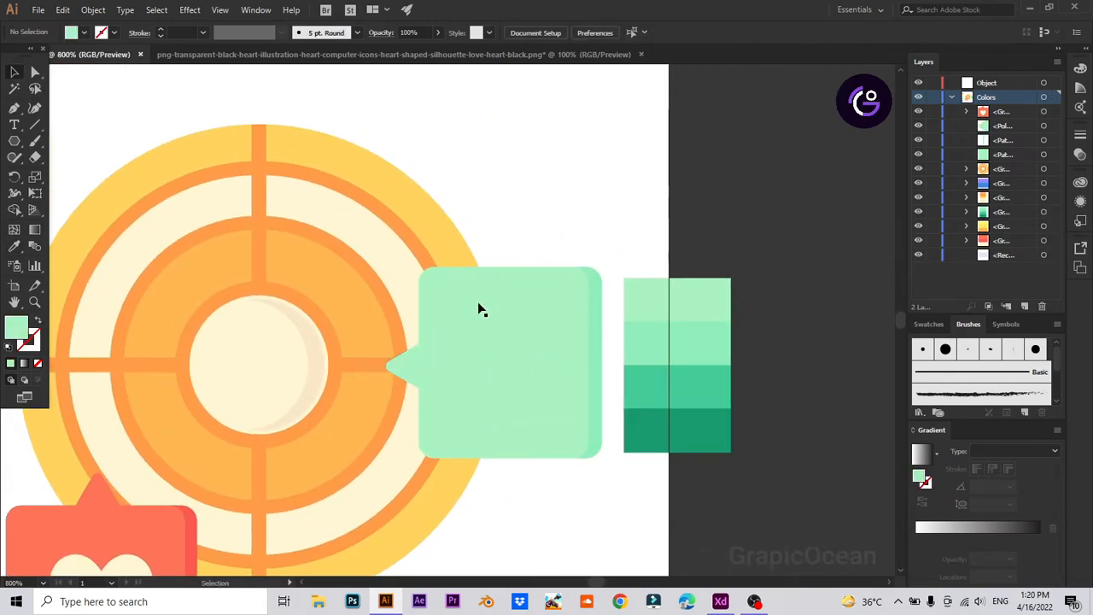
Step: Draw a circle about 17.75 px wide in the green bubble's center and fill it with the medium green swatch
scroll(516, 500, down, 1)
key(l)
mouse_move(524, 500)
mouse_down()
mouse_move(581, 518)
mouse_move(511, 373)
mouse_up()
key(i)
click(697, 368)
key(v)
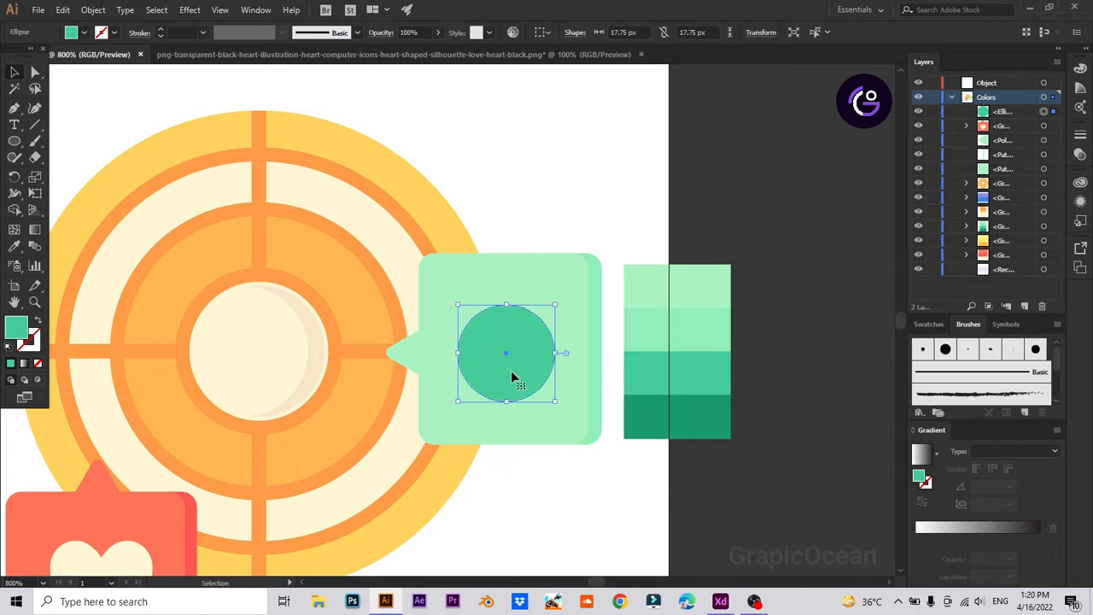
click(633, 209)
Step: Draw a three-point checkmark over the green circle with the Pen tool, with a dark green stroke and no fill
key(p)
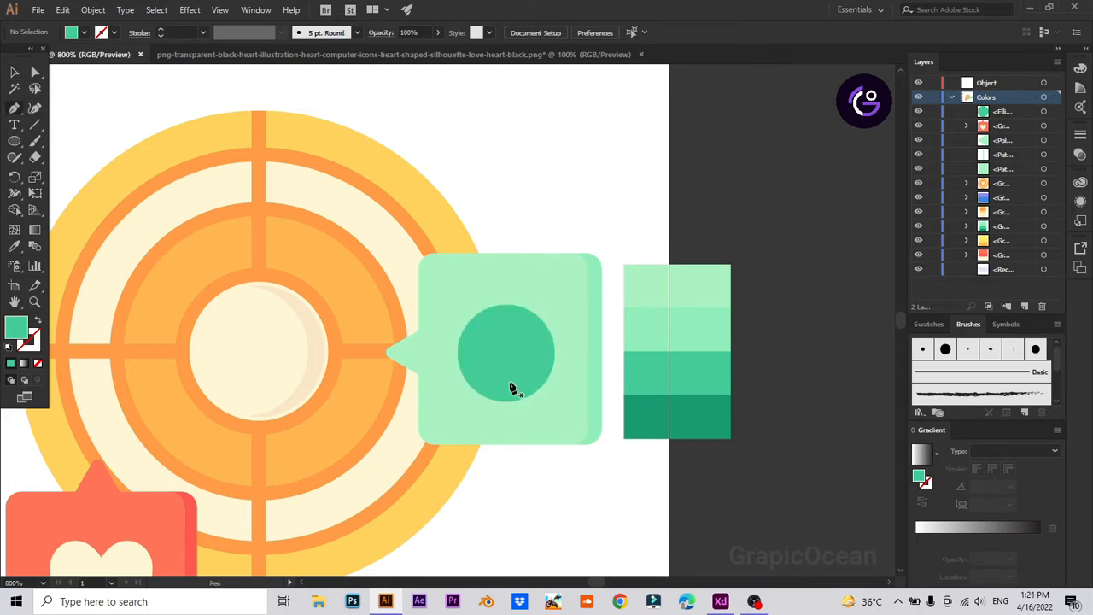
click(491, 344)
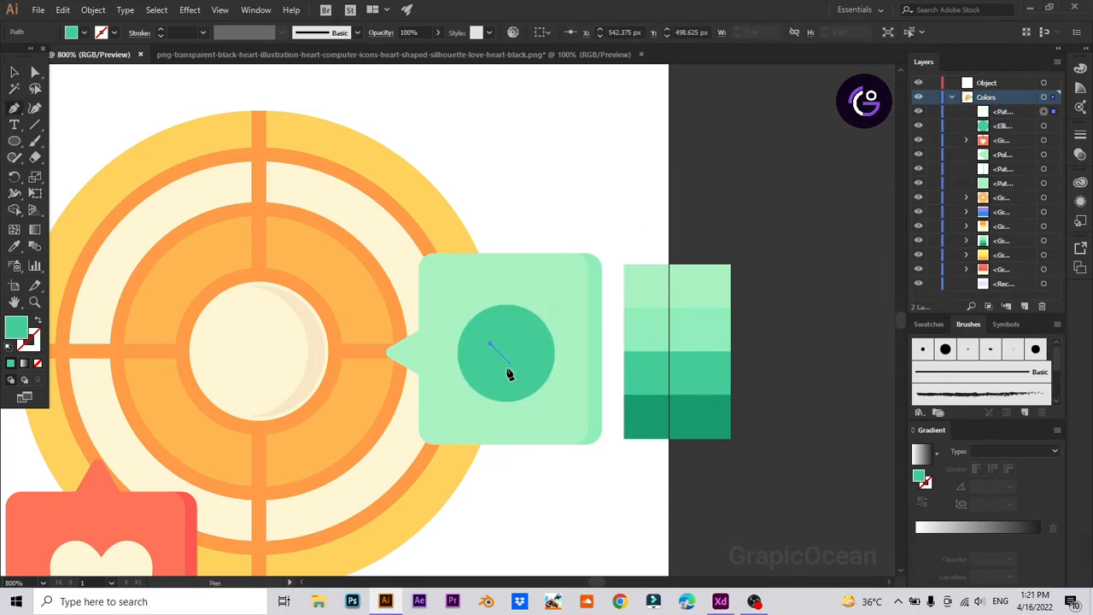
click(505, 371)
click(551, 305)
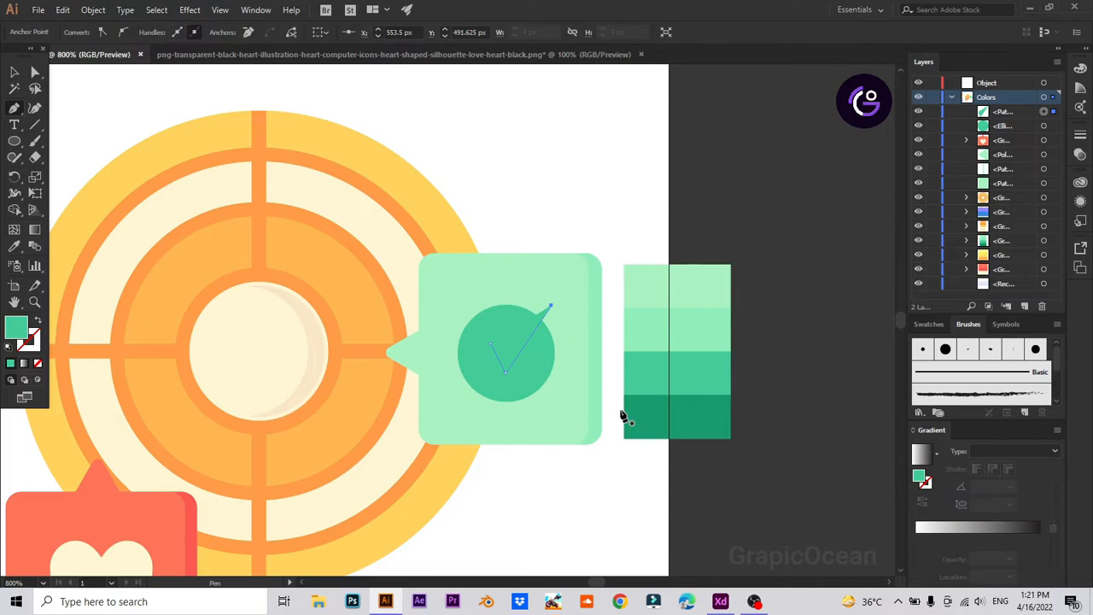
key(i)
click(688, 415)
click(38, 322)
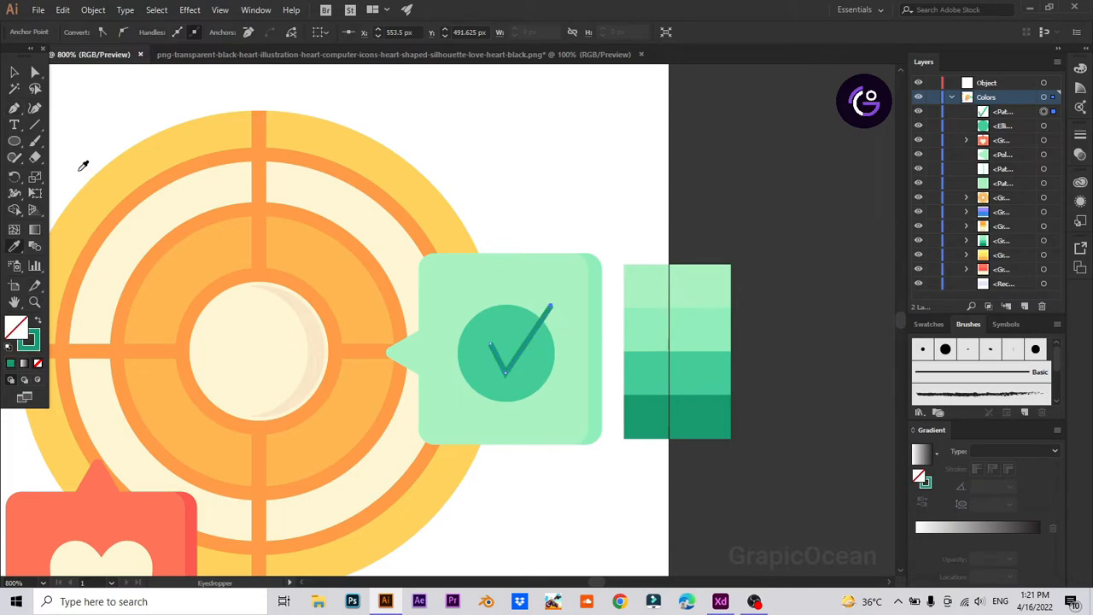
Step: Give the checkmark round caps and corners and a stroke weight of 2.5 pt
key(v)
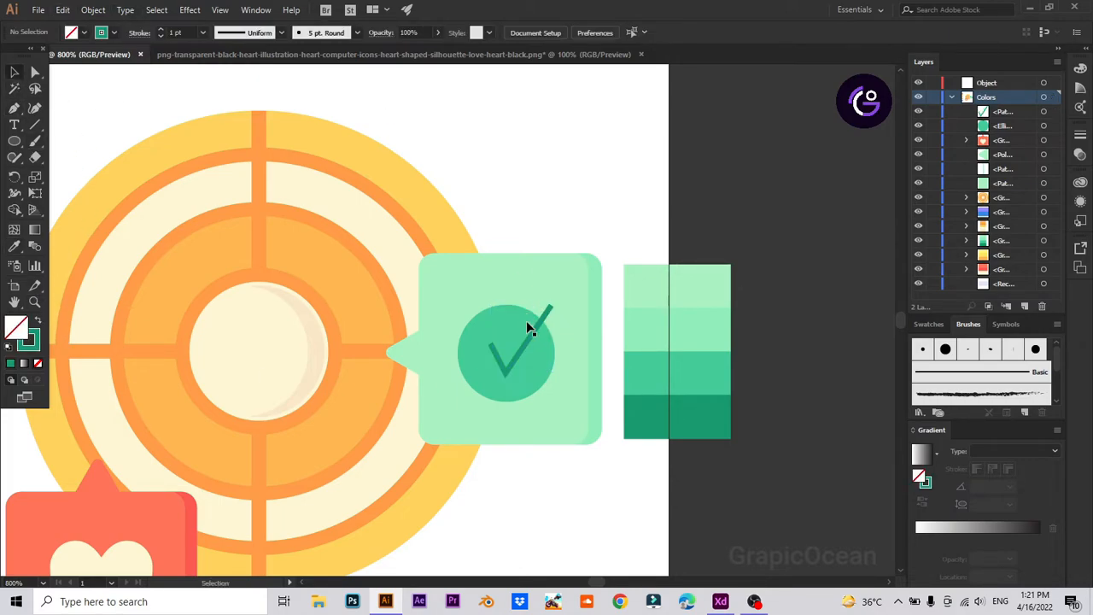
click(526, 348)
key(ctrl+shift+a)
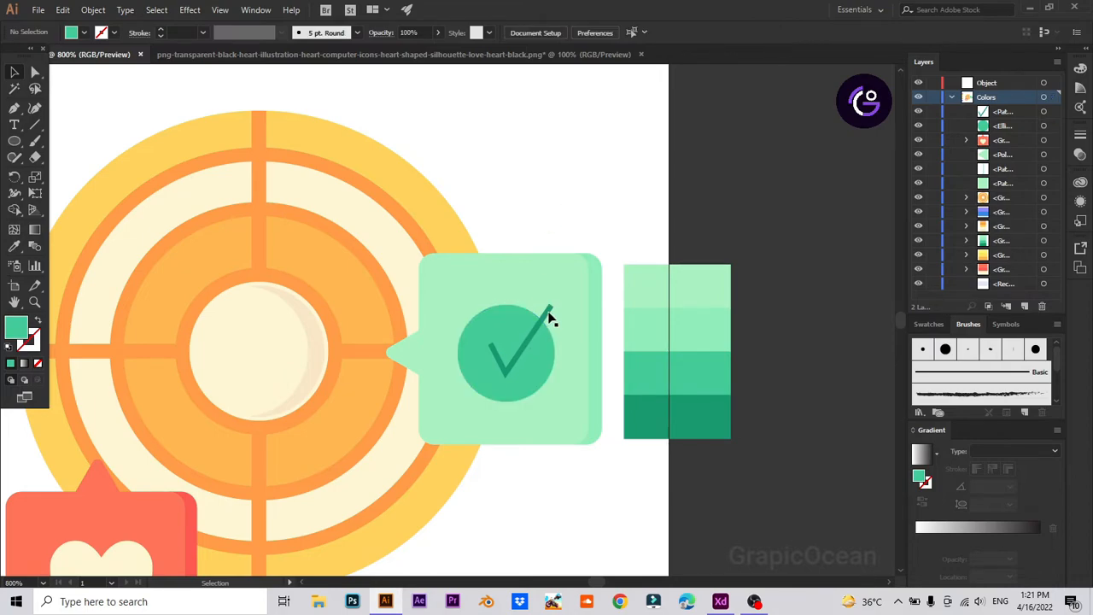
click(549, 314)
click(139, 33)
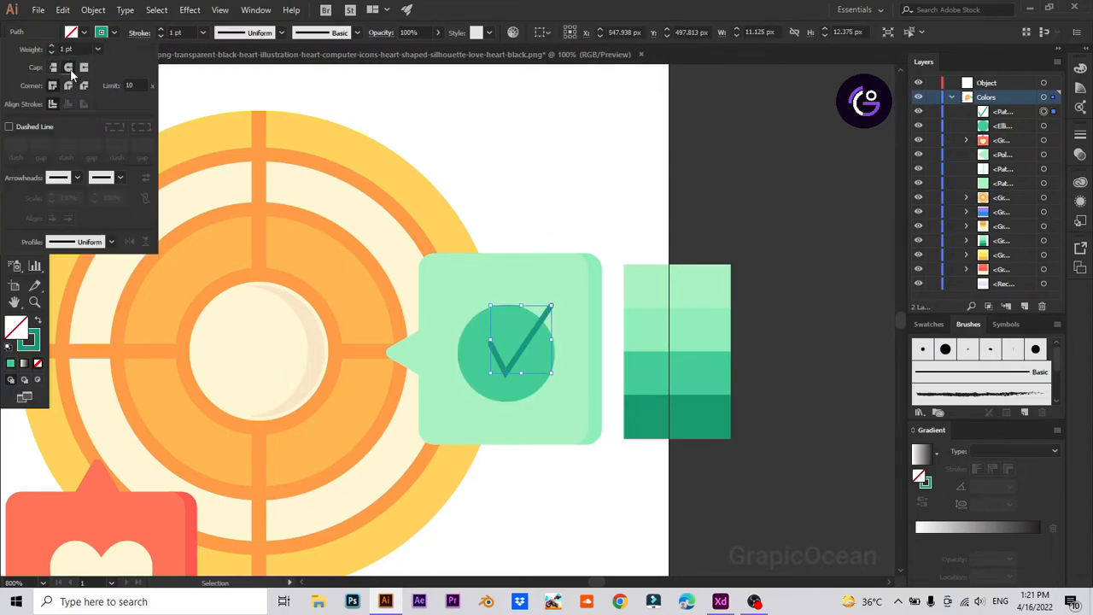
click(68, 85)
click(160, 29)
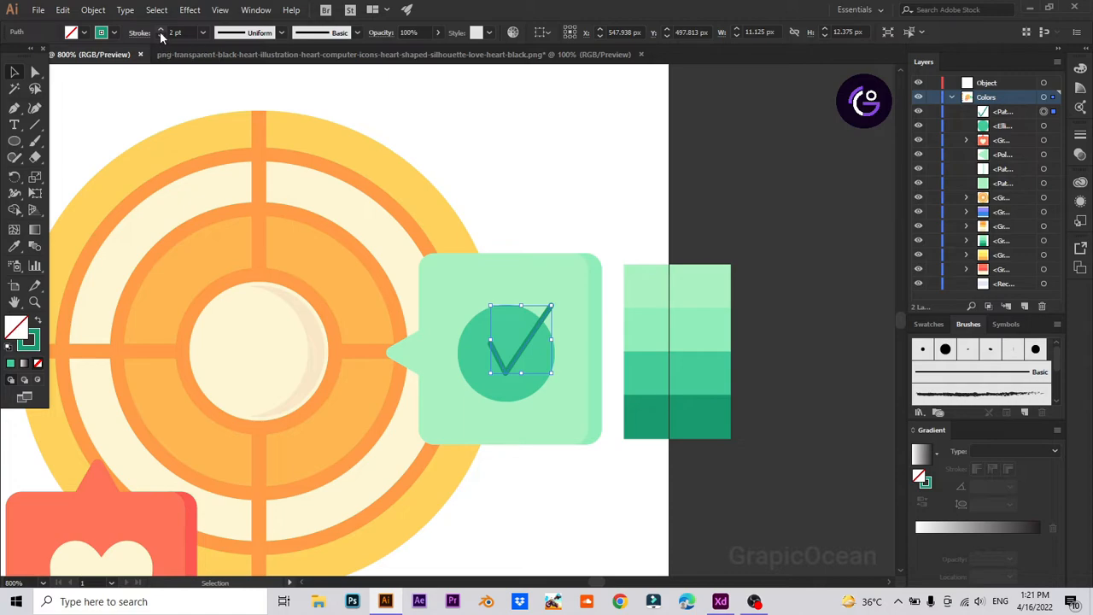
click(179, 33)
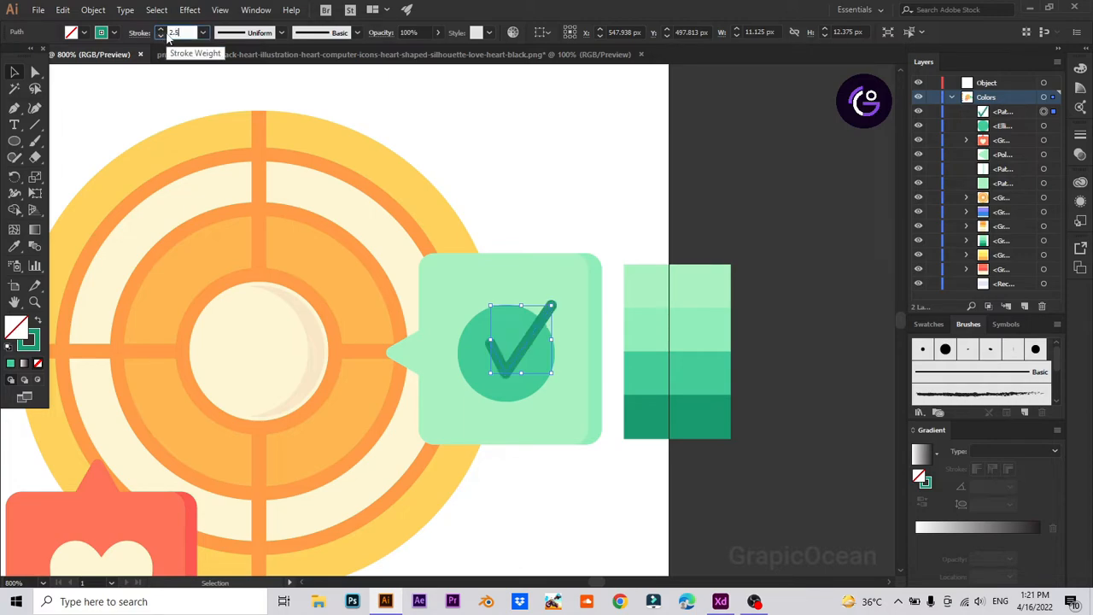
text(2.5)
key(Return)
click(565, 179)
Step: Copy the heart bubble to the artboard's upper-left area and rotate the copy about 180 degrees so its pointer faces down
key(ctrl+minus)
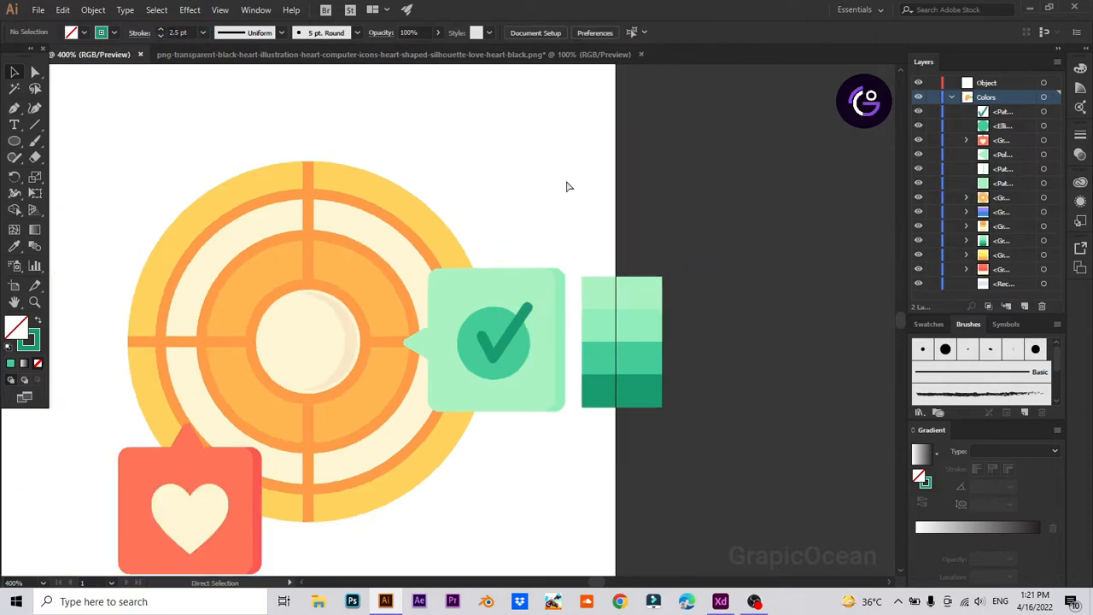
key(ctrl+minus)
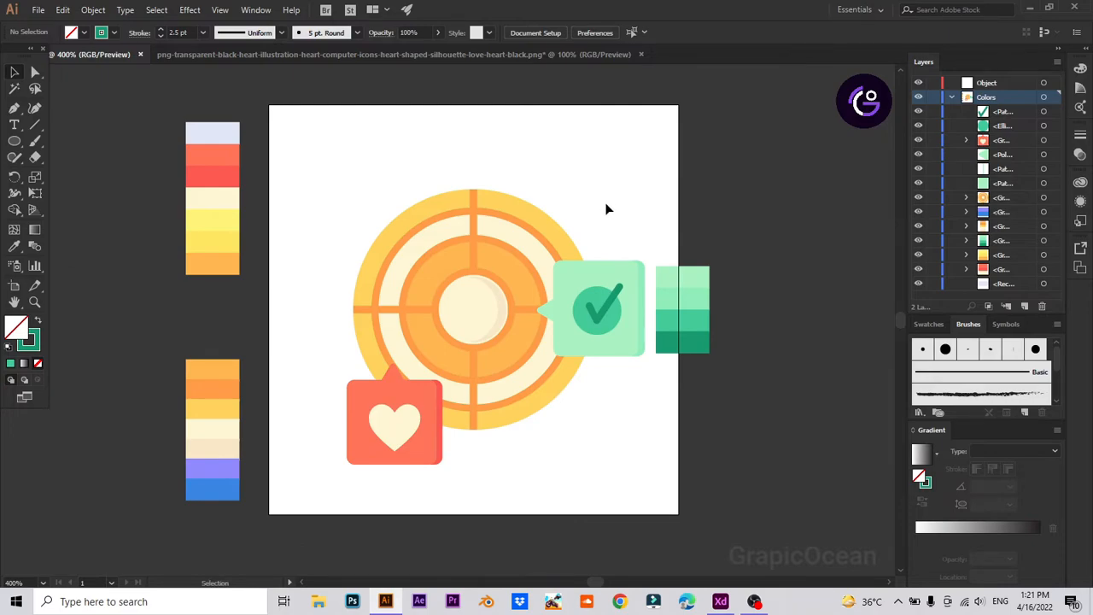
drag(418, 461, 382, 194)
drag(487, 158, 502, 293)
key(ctrl+plus)
key(ctrl+plus)
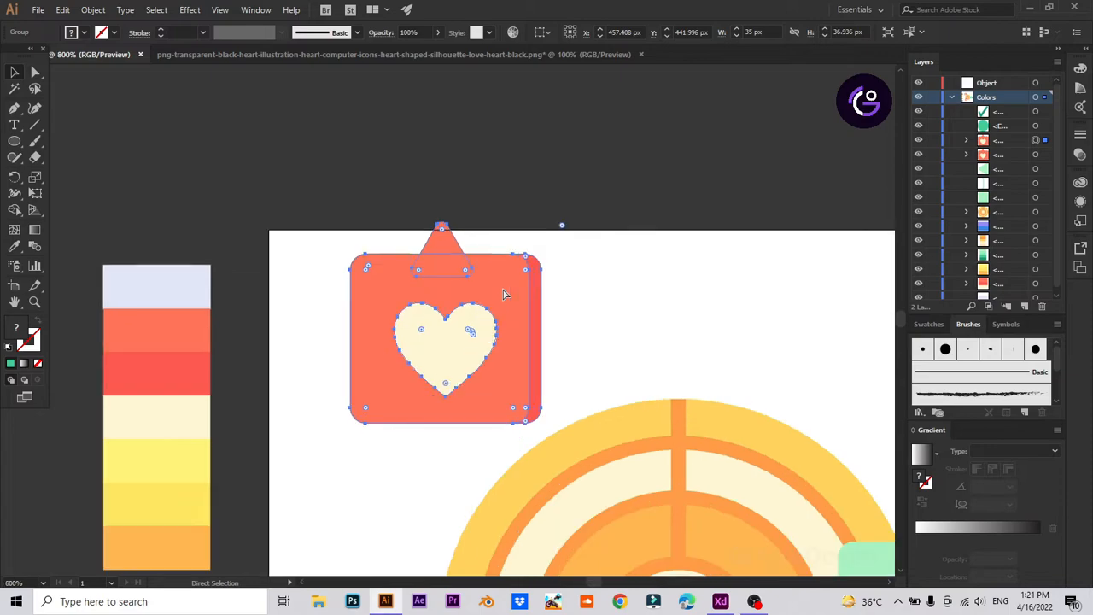
key(ctrl+minus)
drag(527, 234, 407, 430)
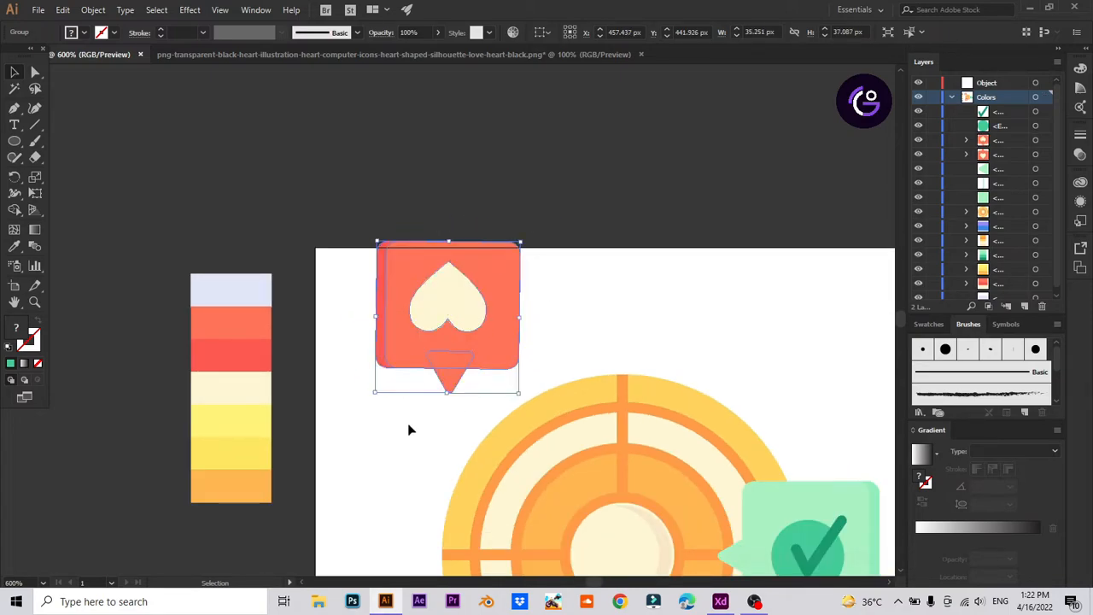
Step: Reflect the rotated bubble across the vertical axis and place it over the target's upper edge
right_click(464, 342)
mouse_move(512, 456)
click(638, 503)
click(639, 362)
click(734, 390)
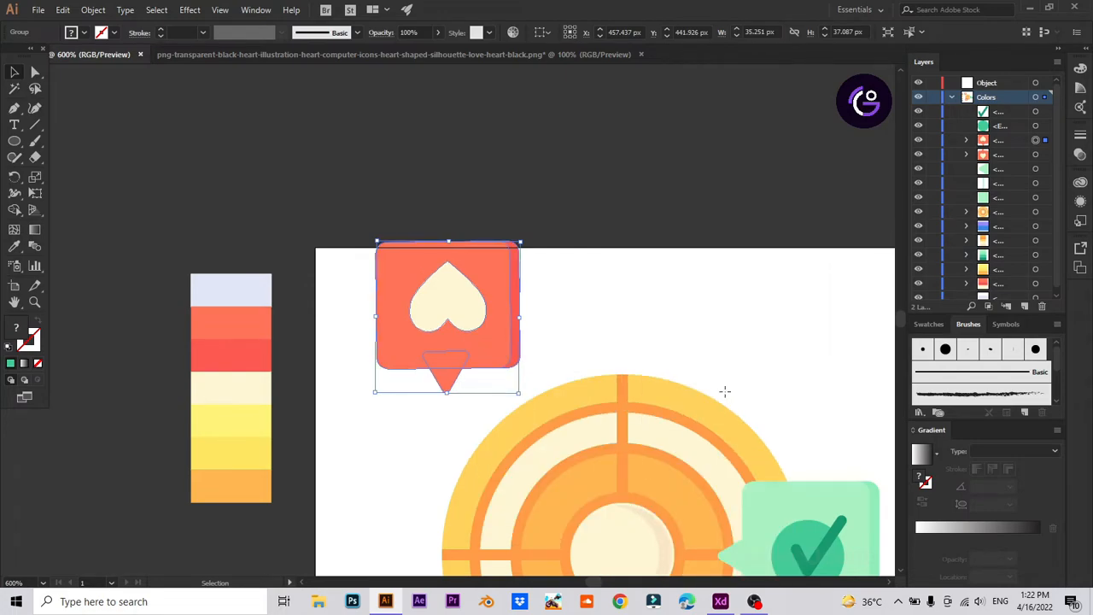
click(671, 341)
drag(671, 341, 557, 251)
drag(354, 253, 490, 306)
Step: Delete the heart from the upper bubble and ungroup its remaining parts
right_click(512, 243)
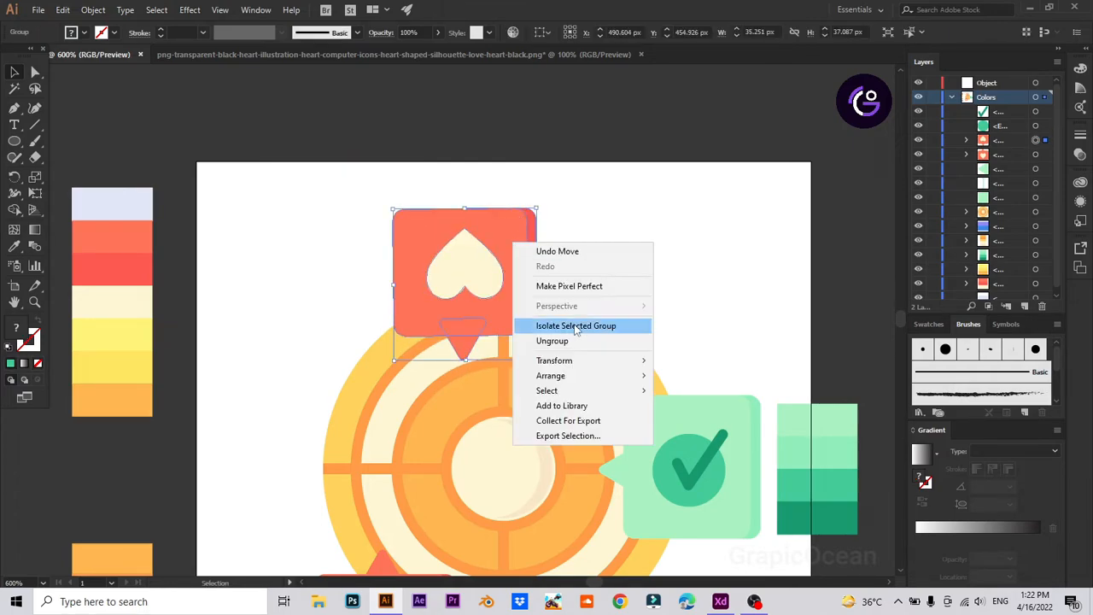
click(562, 341)
click(640, 238)
click(452, 270)
key(Delete)
drag(306, 299, 381, 189)
click(576, 227)
right_click(572, 222)
click(601, 322)
click(679, 176)
Step: Recolor the upper bubble's body and pointer with the palette's light yellow
click(544, 231)
key(i)
click(195, 269)
key(v)
click(534, 276)
key(i)
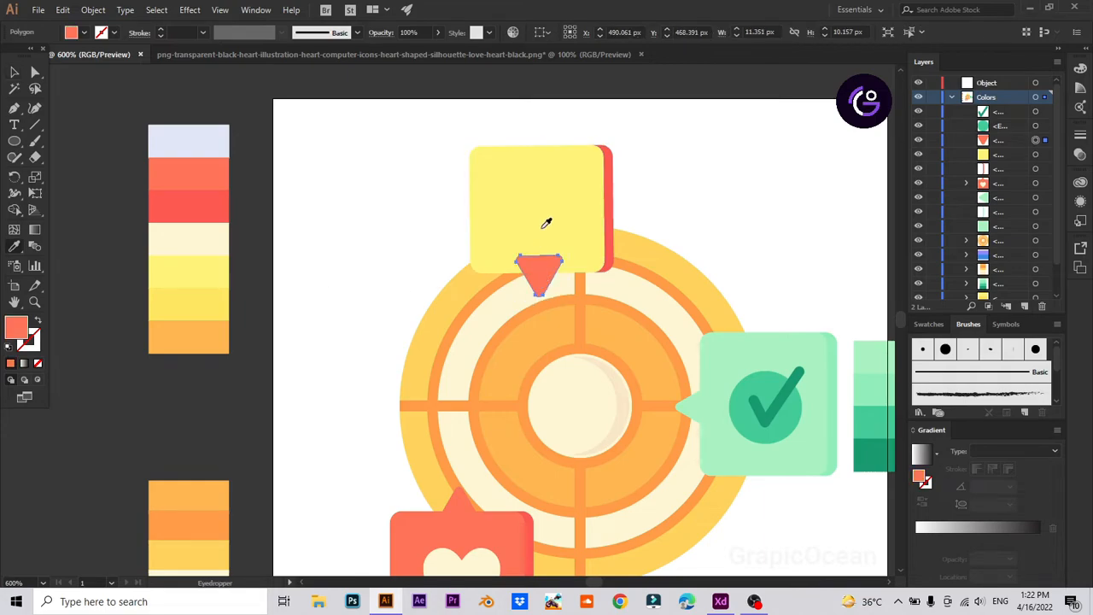
click(547, 224)
Step: Recolor the upper bubble's side strip with the palette's darker yellow
key(v)
click(611, 230)
key(i)
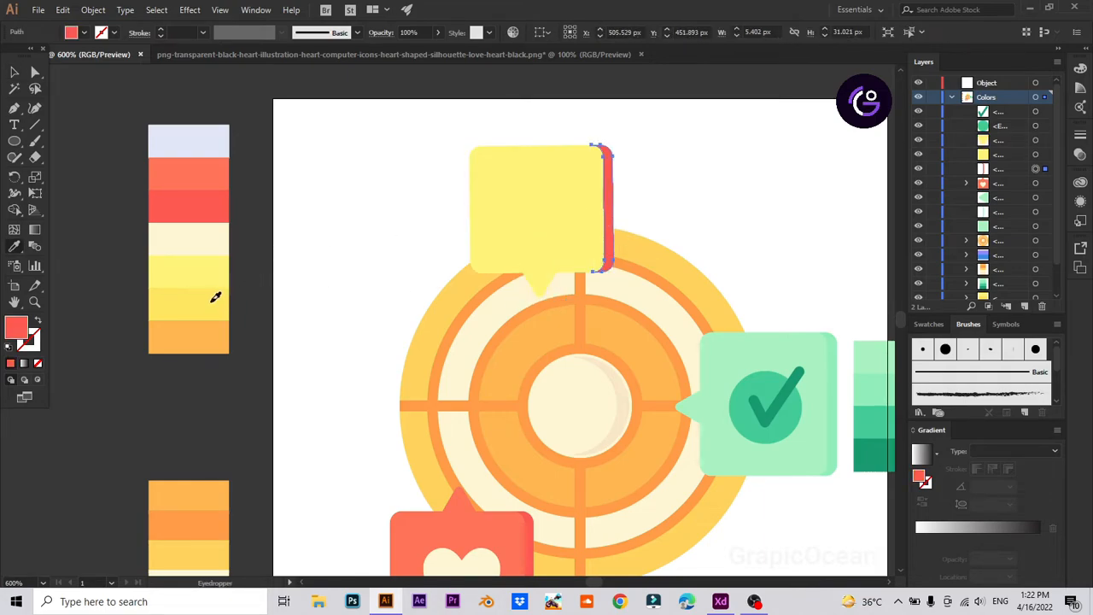
click(217, 298)
key(v)
click(393, 223)
Step: Create a five-pointed star with radii of 25 px and 50 px
drag(13, 141, 60, 208)
click(340, 201)
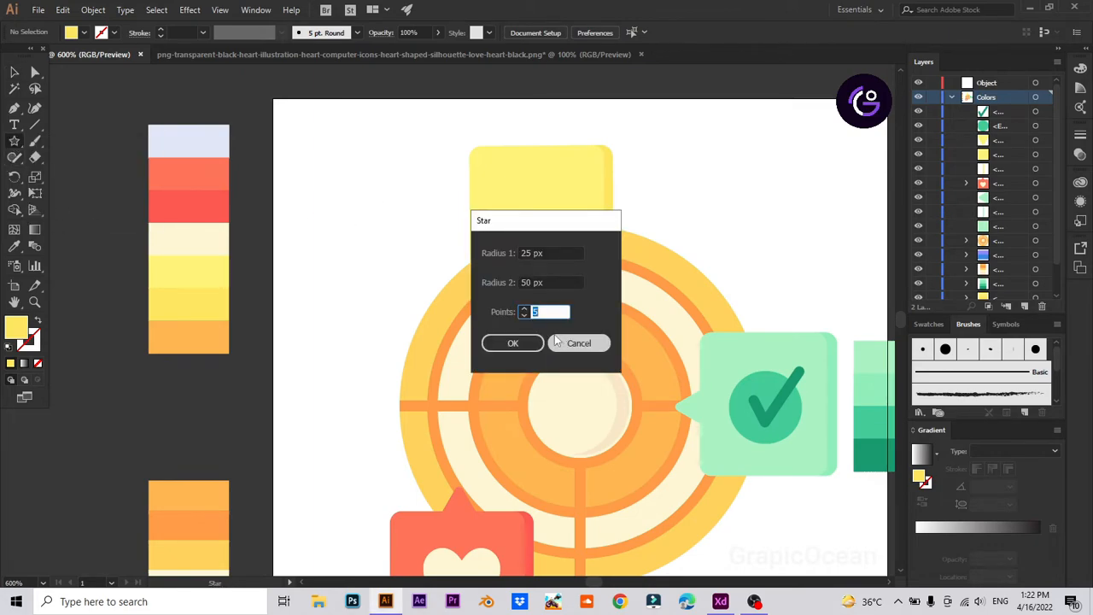
click(519, 343)
key(v)
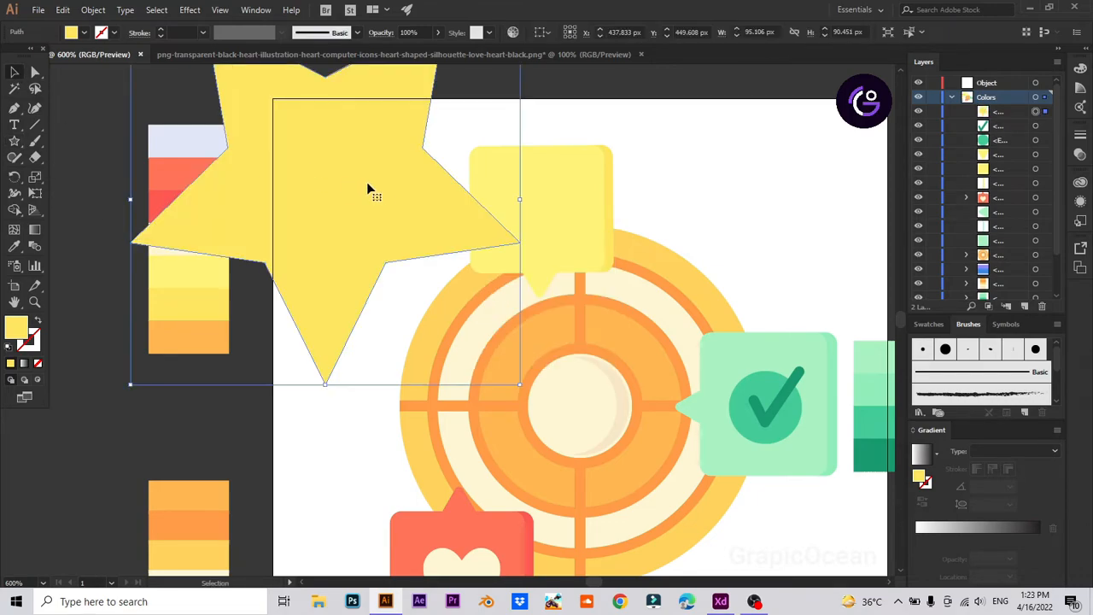
Step: Turn the star upright, shrink it to about 16 px wide, and round its corners by 0.68 px
scroll(379, 249, up, 2)
drag(524, 86, 365, 185)
drag(372, 238, 331, 251)
click(36, 75)
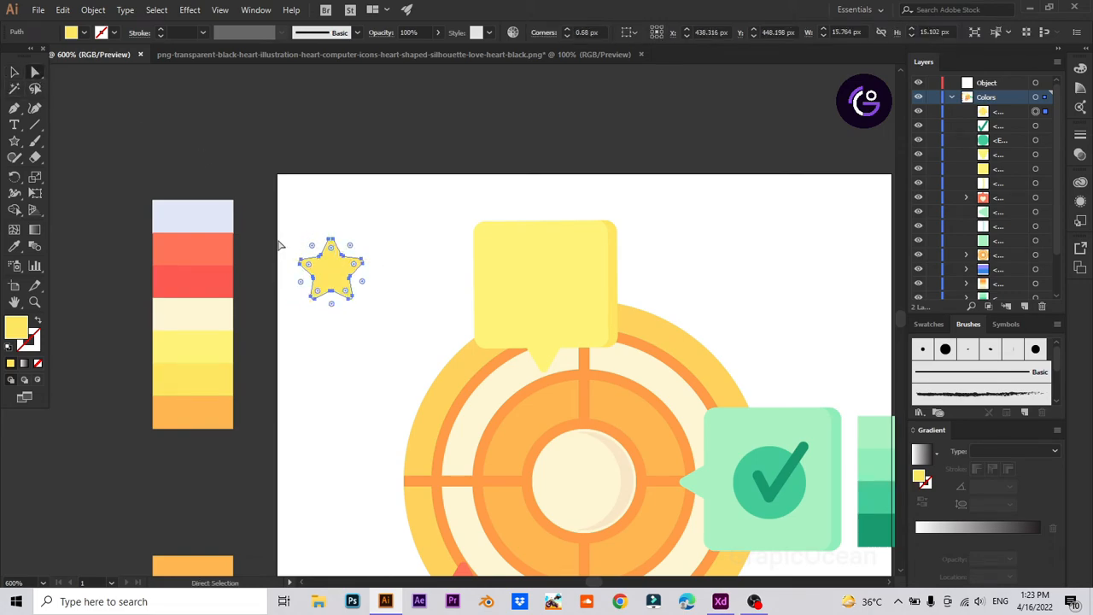
Step: Fill the star with the palette's orange and move it to the center of the yellow bubble
key(i)
click(218, 404)
click(14, 73)
click(405, 156)
drag(401, 228, 315, 131)
drag(252, 178, 460, 189)
click(645, 157)
Step: Enlarge the star slightly and group it with the yellow bubble's parts
key(ctrl+minus)
key(ctrl+plus)
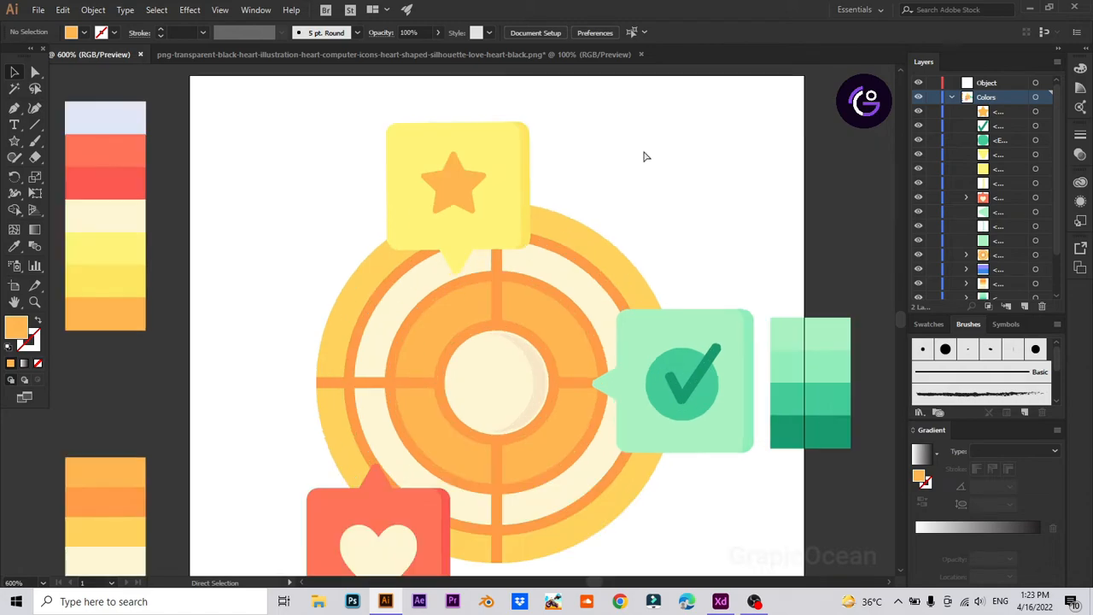
click(477, 204)
drag(462, 235, 462, 245)
click(610, 162)
drag(361, 118, 553, 174)
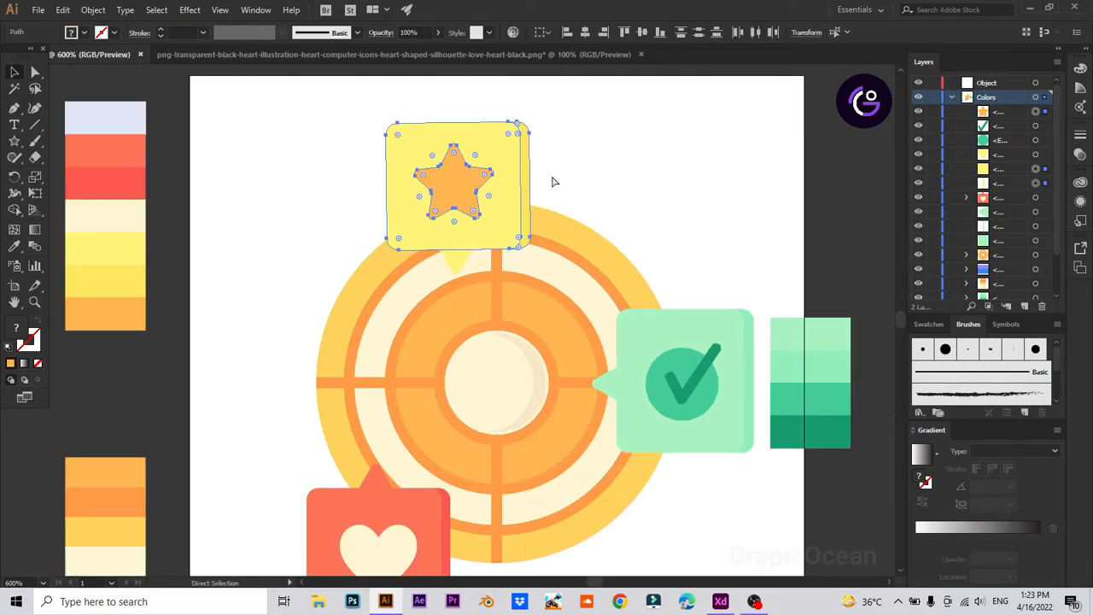
key(ctrl+g)
click(587, 176)
drag(858, 344, 765, 242)
drag(683, 181, 795, 366)
key(Delete)
key(ctrl+minus)
key(ctrl+minus)
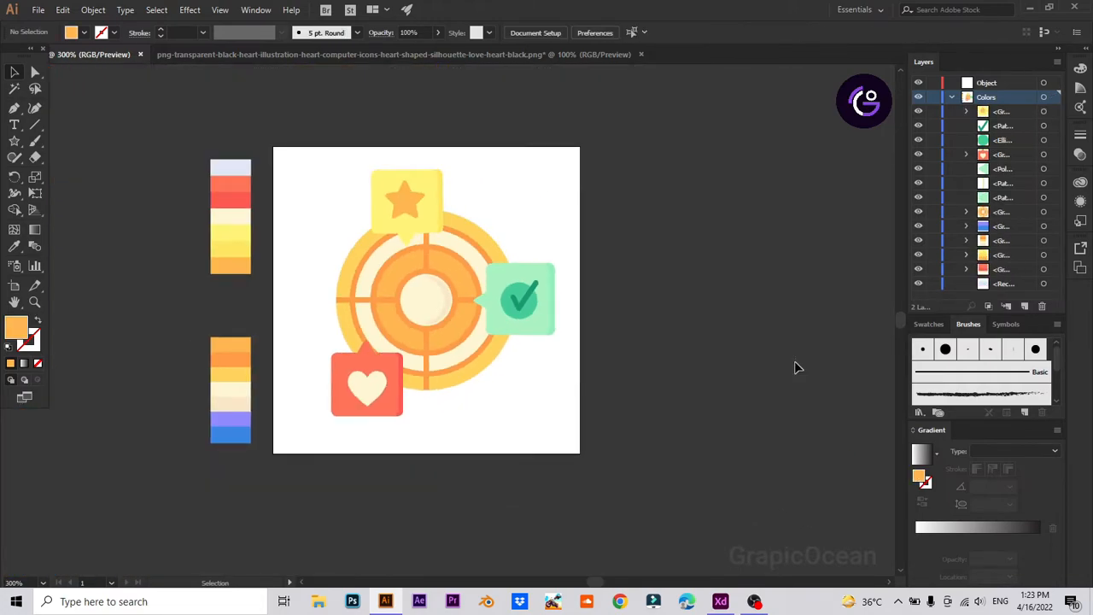
key(ctrl+z)
Step: Move the green swatches back into the palette's gap, and group the target with its three bubbles
drag(564, 326, 213, 331)
drag(318, 152, 577, 458)
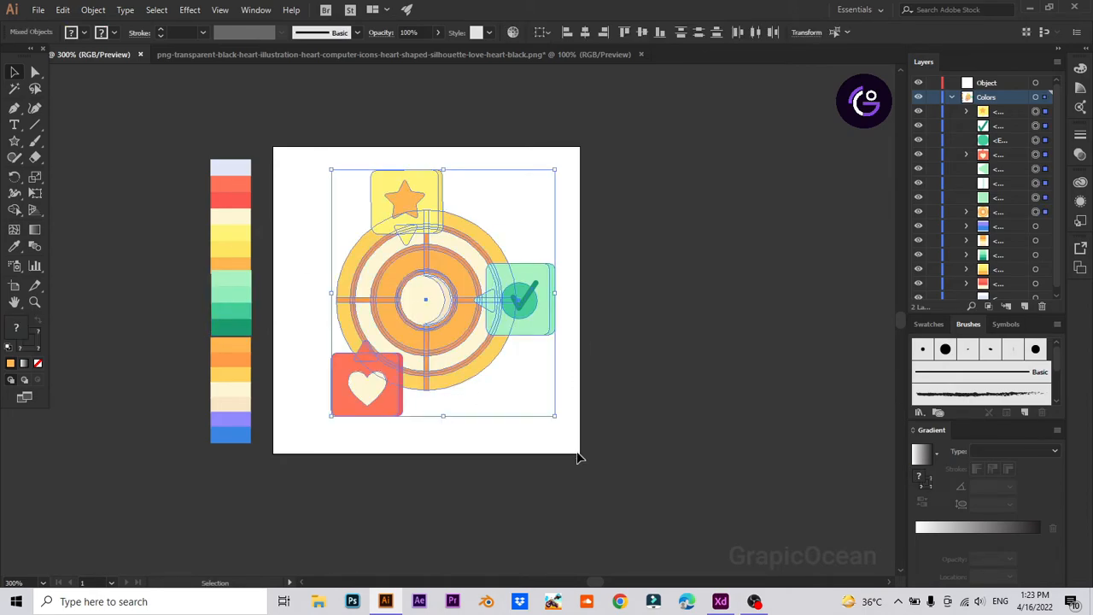
key(ctrl+g)
Step: Copy the grouped illustration, switch to the Upgrade Card Design file in Adobe XD, and delete the object near the artboard's upper-left corner
click(63, 10)
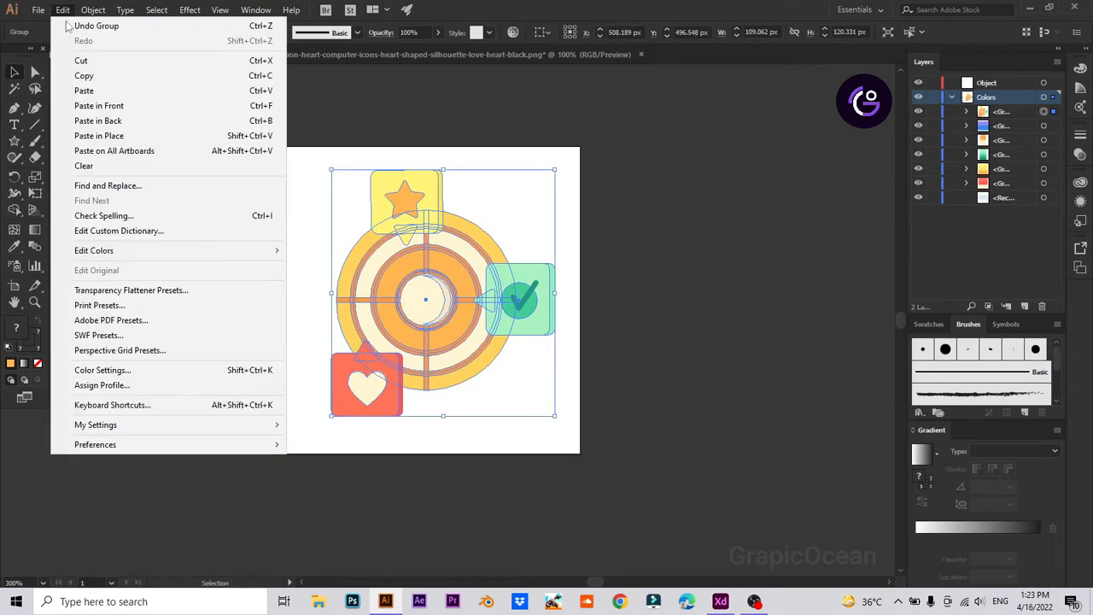
click(83, 76)
click(720, 601)
click(253, 144)
key(Delete)
Step: Paste the target illustration onto the Upgrade Card Design artboard and move it to the artboard's upper-left corner
click(52, 10)
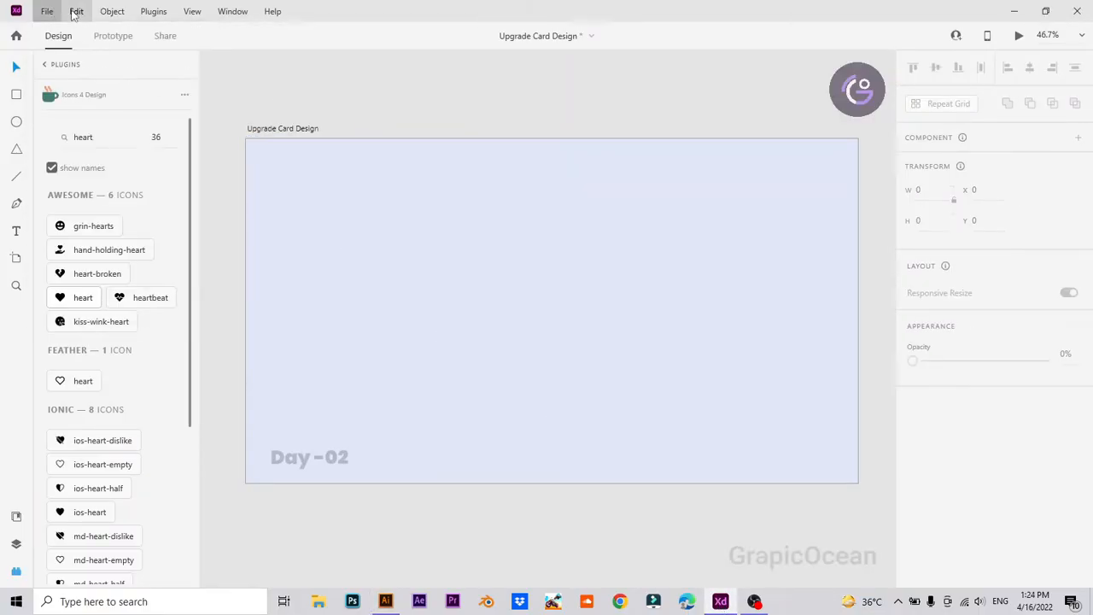
click(76, 11)
click(91, 129)
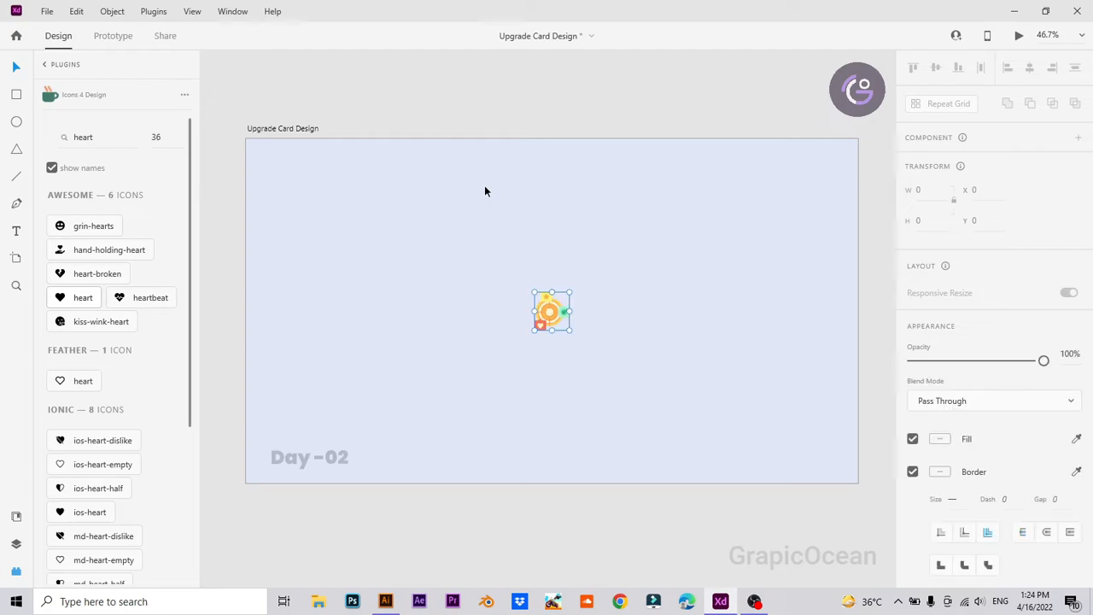
click(552, 248)
key(ctrl+equal)
key(ctrl+equal)
key(ctrl+minus)
key(ctrl+minus)
click(550, 306)
drag(551, 309, 267, 159)
click(366, 261)
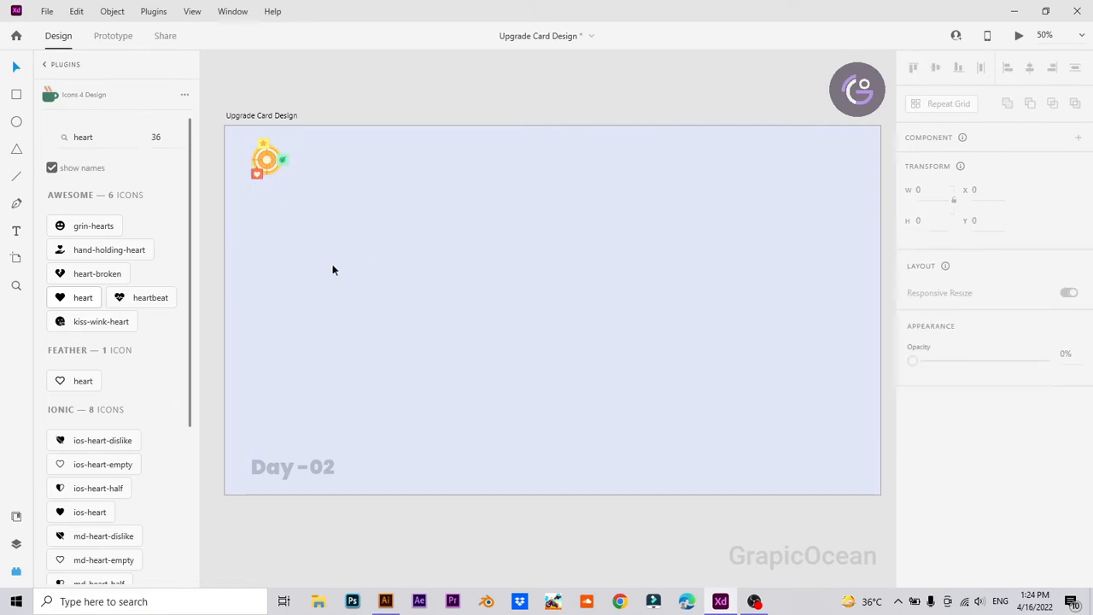
Step: Draw a white rectangle in the middle of the artboard and set its size to 716 by 256
key(r)
drag(324, 232, 771, 388)
click(938, 190)
text(716)
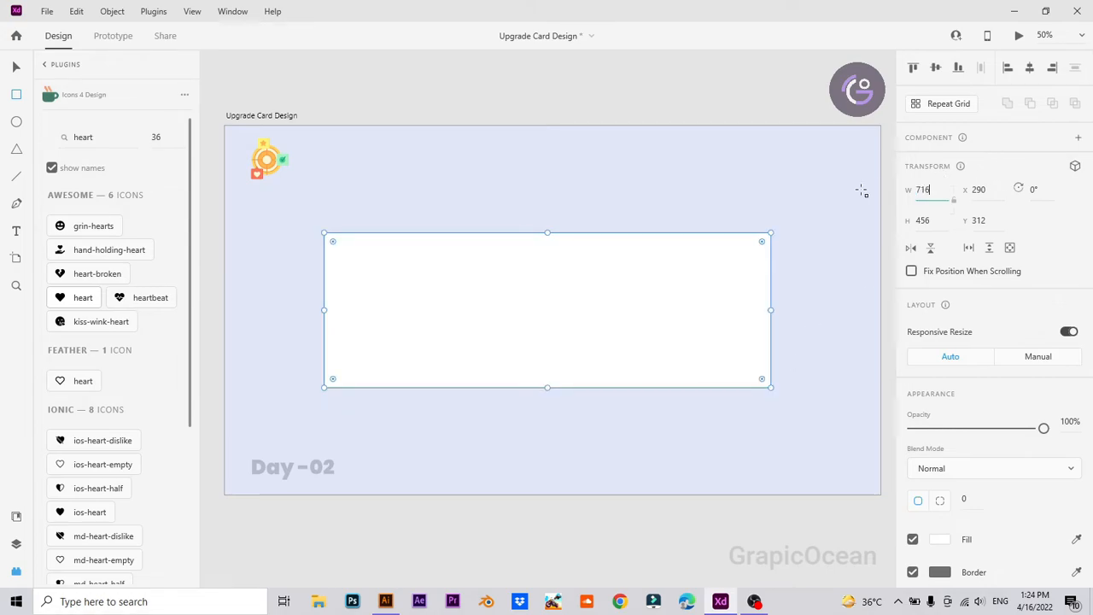
click(918, 221)
text(25)
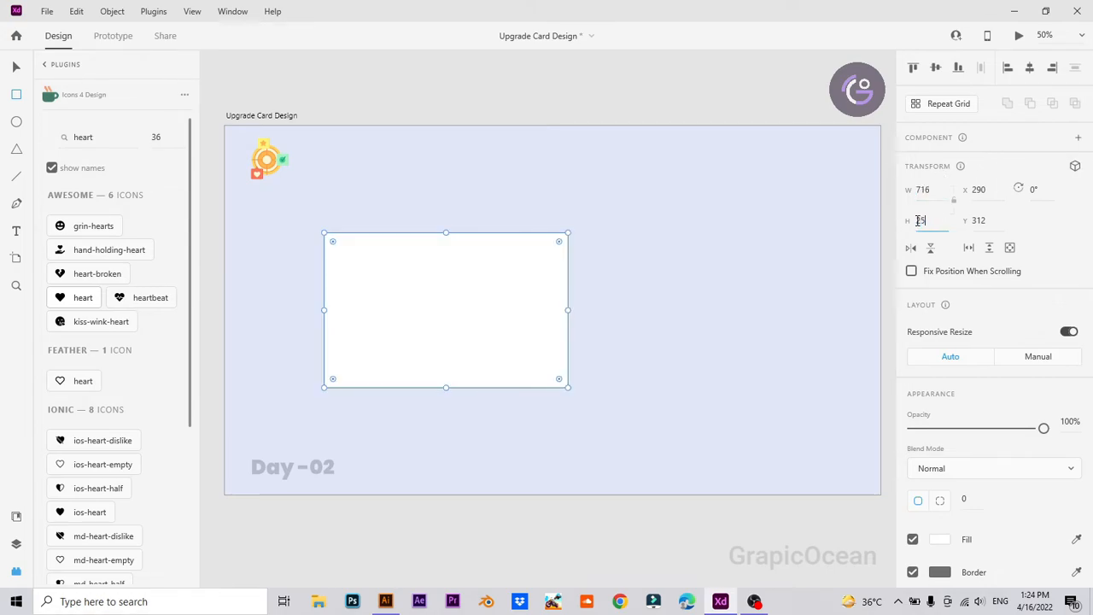
text(6)
key(Return)
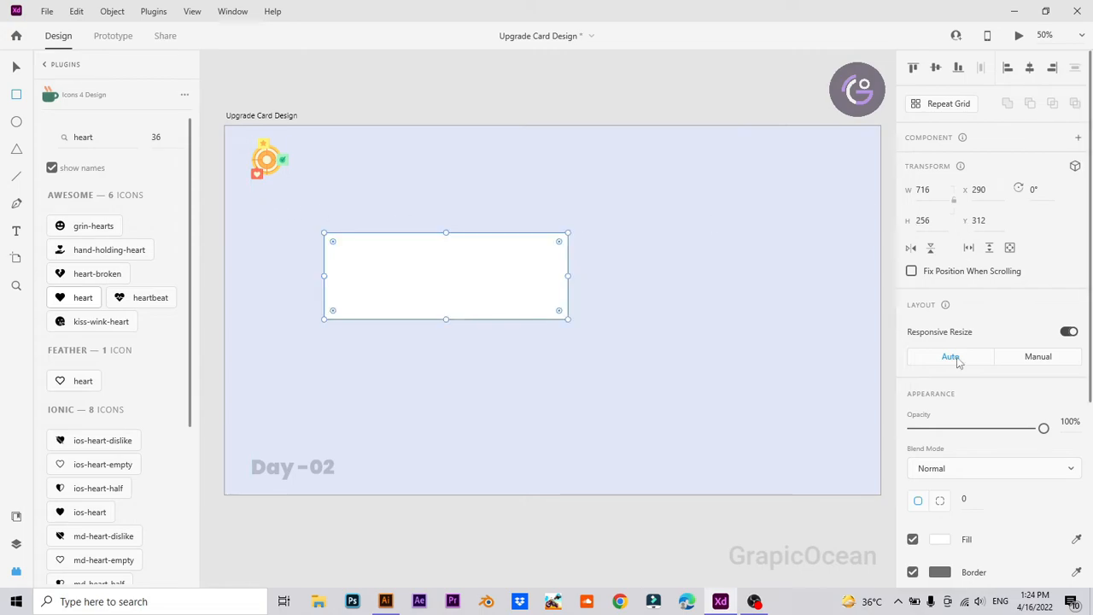
Step: Round the white rectangle's corners to 15, remove its border, and centre it on the artboard in both directions
text(20)
key(Return)
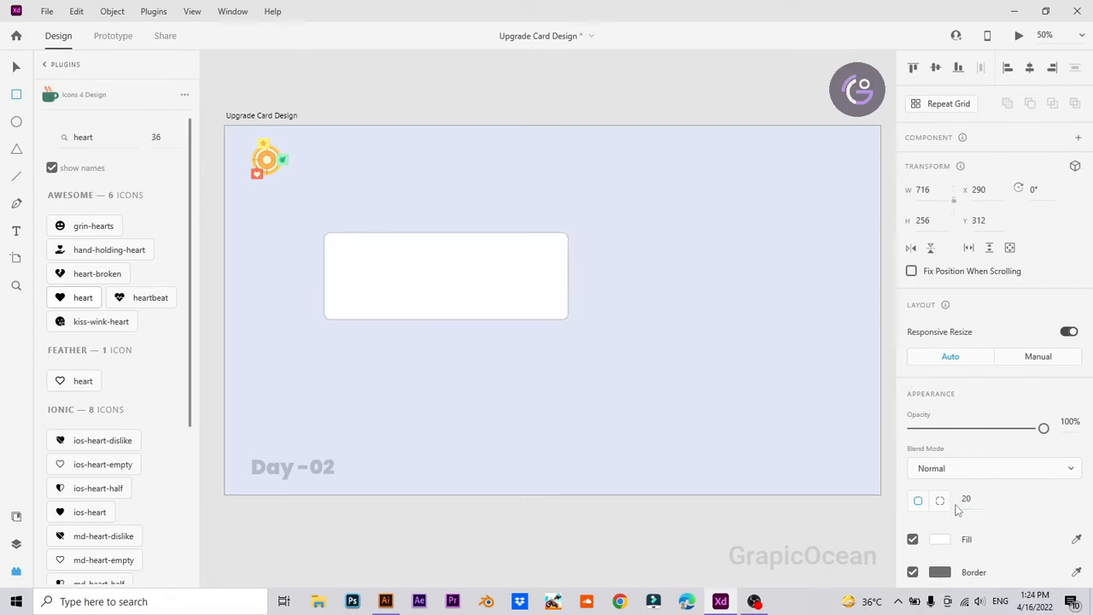
text(15)
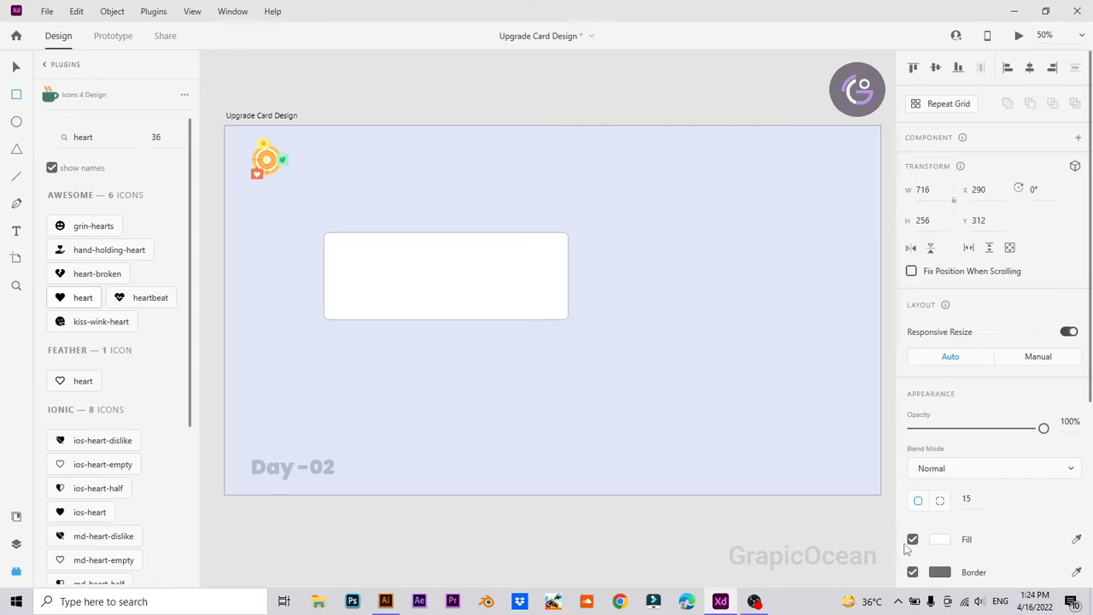
click(912, 572)
click(935, 67)
click(1029, 67)
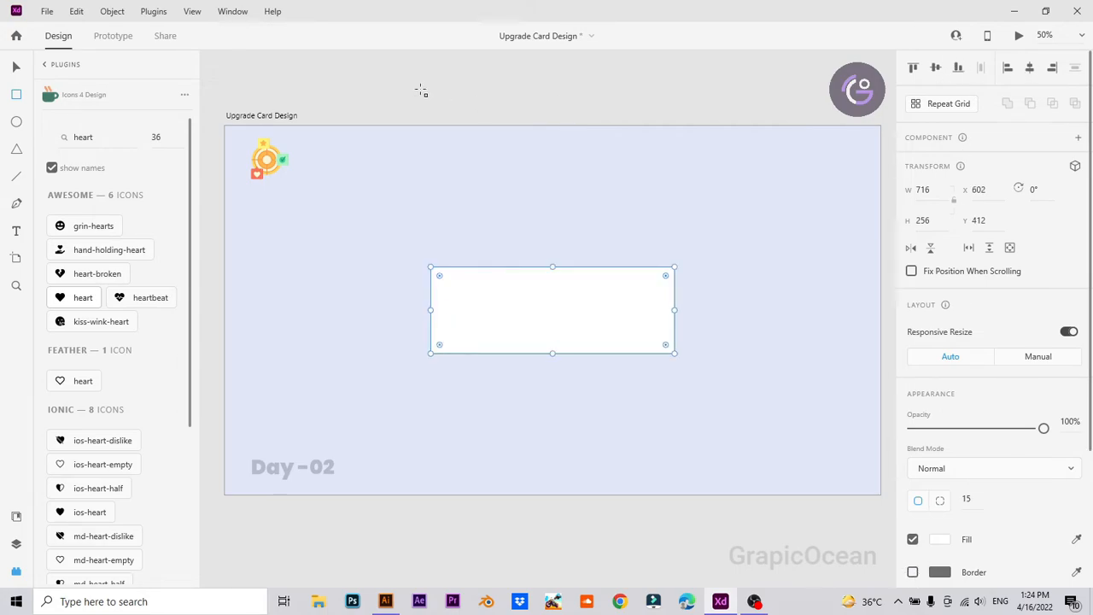
Step: Move the target illustration from the artboard's upper-left corner to just beside the left edge of the white card
key(v)
click(263, 171)
drag(261, 169, 397, 319)
click(418, 246)
drag(419, 225, 370, 227)
key(ctrl+1)
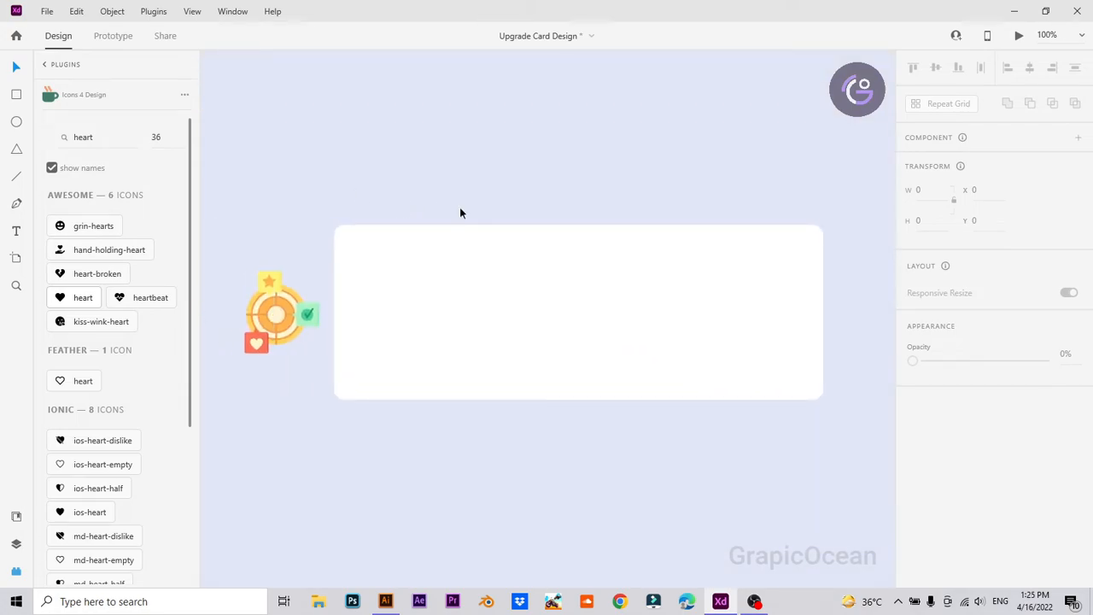
Step: Bring the target illustration in front of the white card and place it inside the card's left part
click(275, 317)
right_click(273, 313)
click(317, 310)
drag(277, 321, 418, 320)
click(432, 197)
drag(519, 198, 490, 197)
Step: Add the heading text "Stay one Step Ahead!" on the card, starting to the right of the target illustration
key(t)
click(561, 301)
text(Sta)
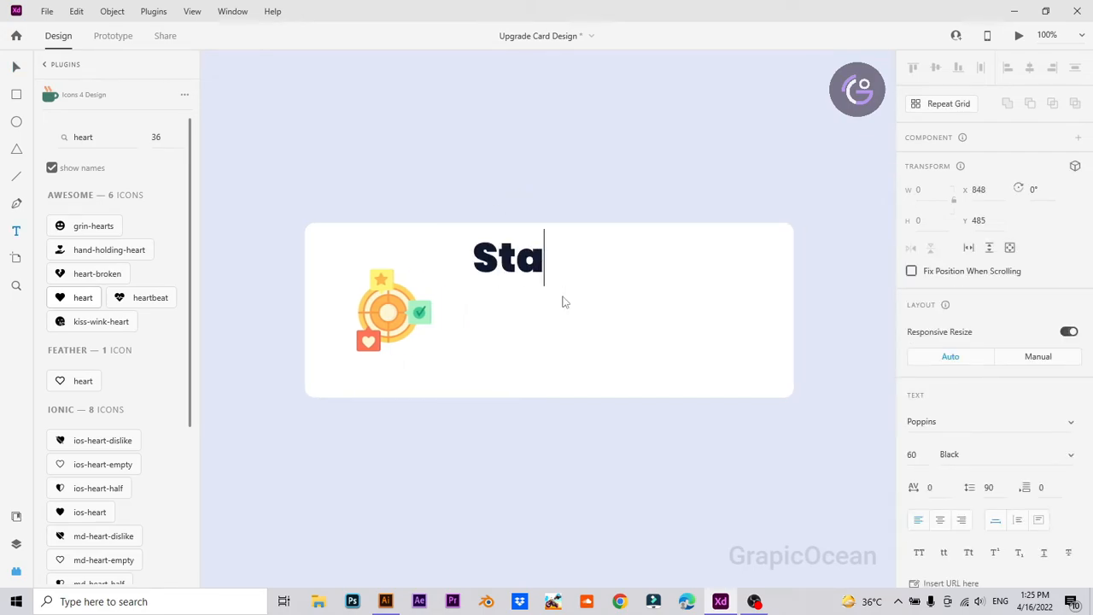
text(y one Step)
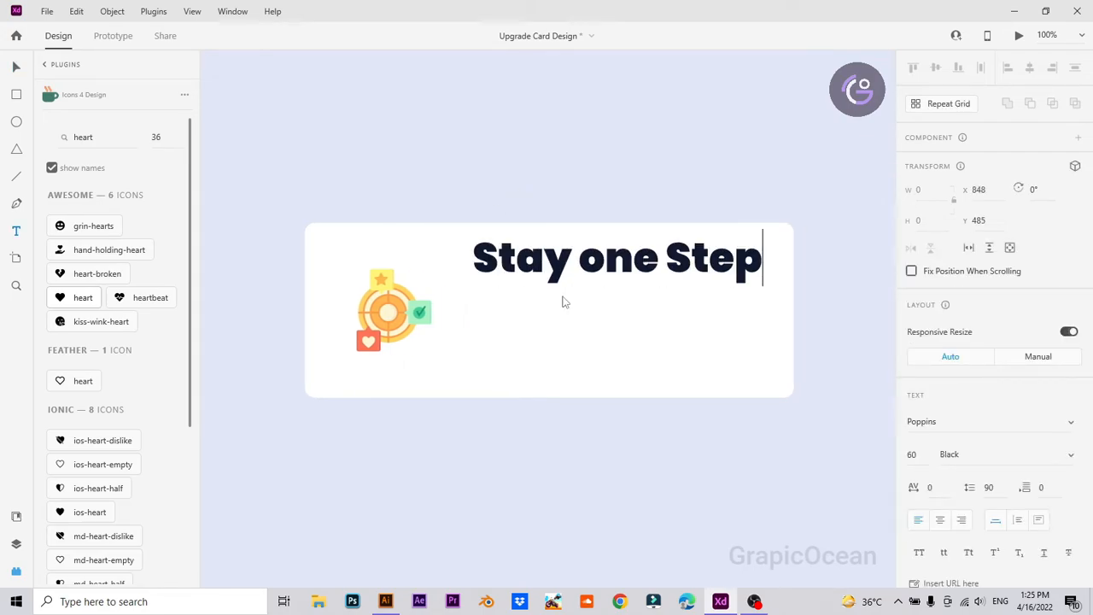
text( Ahead)
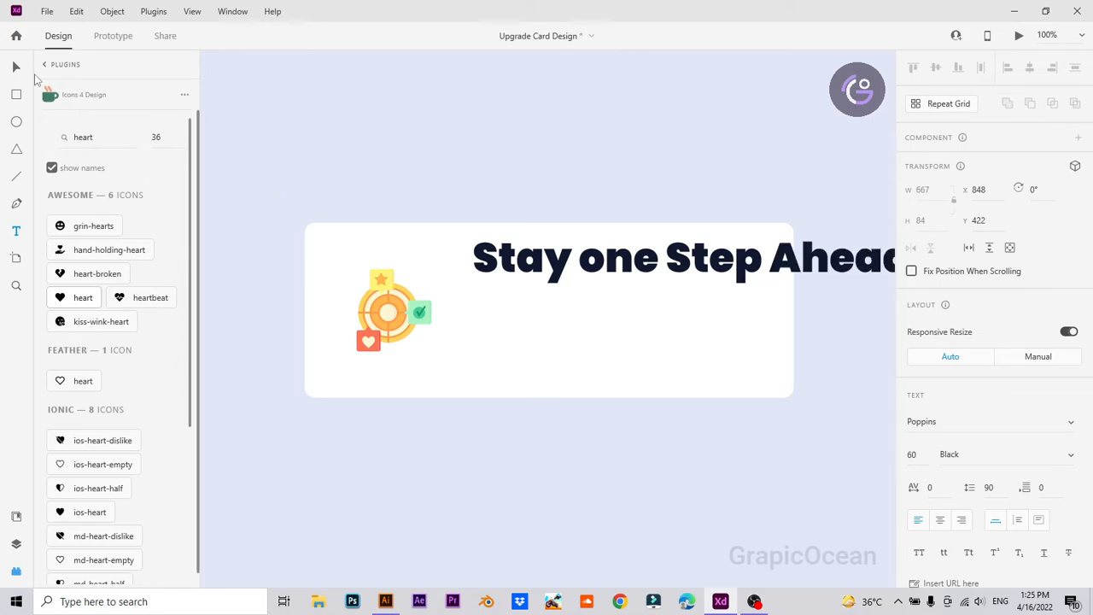
key(Escape)
Step: Set the heading's font size to 30 and its weight to Bold
click(912, 454)
text(30)
key(Return)
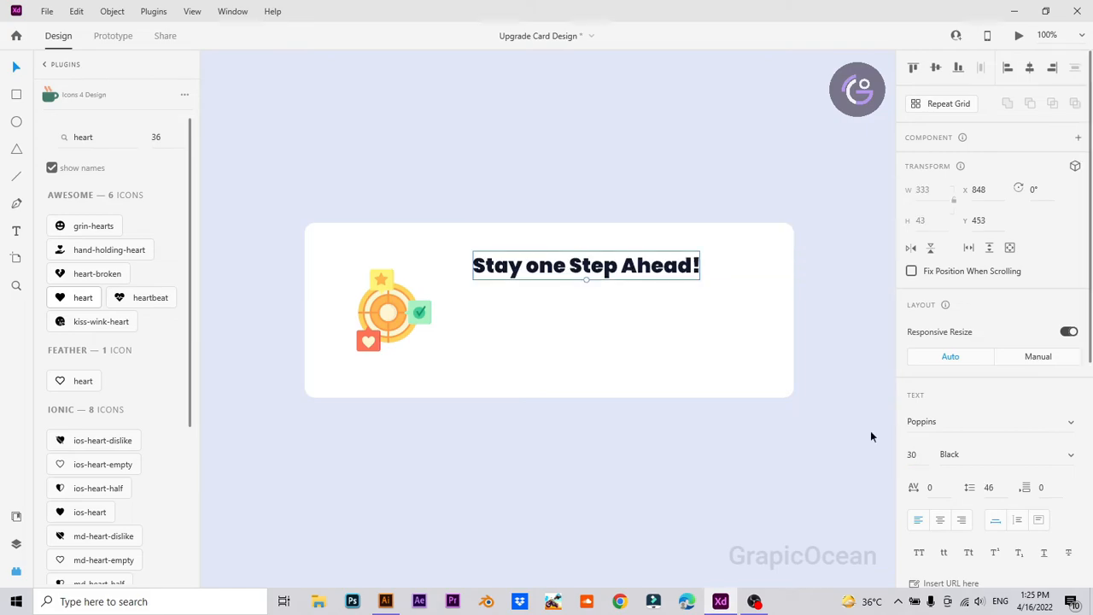
click(983, 453)
text(Bold)
key(Return)
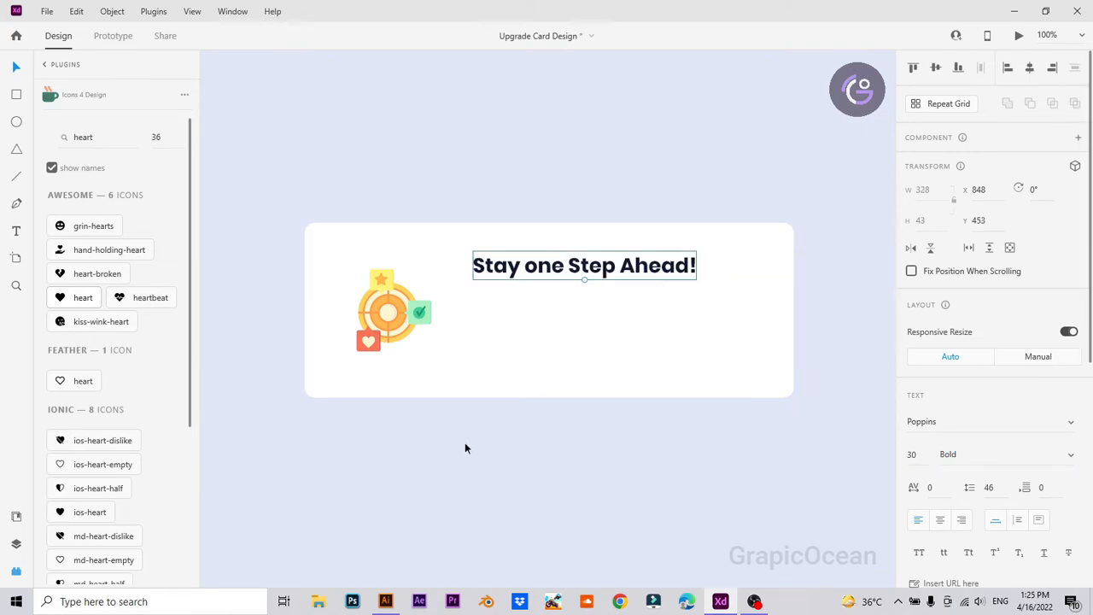
Step: Move the heading closer to the target illustration and set its font to SemiBold at size 25
click(489, 93)
drag(516, 270, 495, 285)
click(959, 421)
click(979, 456)
text(SemiBold)
key(Return)
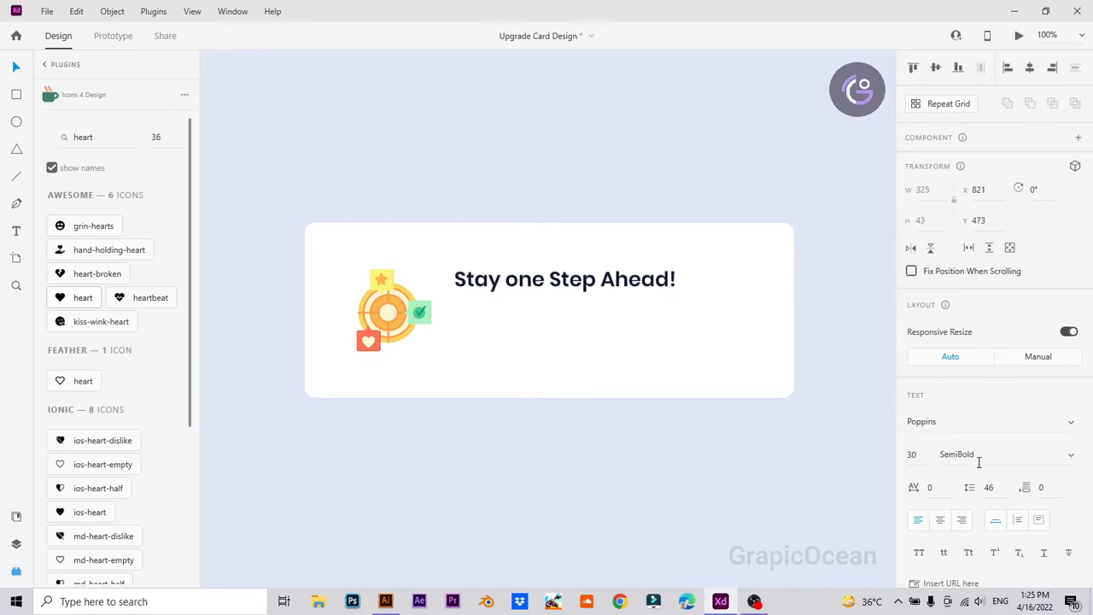
click(612, 382)
click(586, 286)
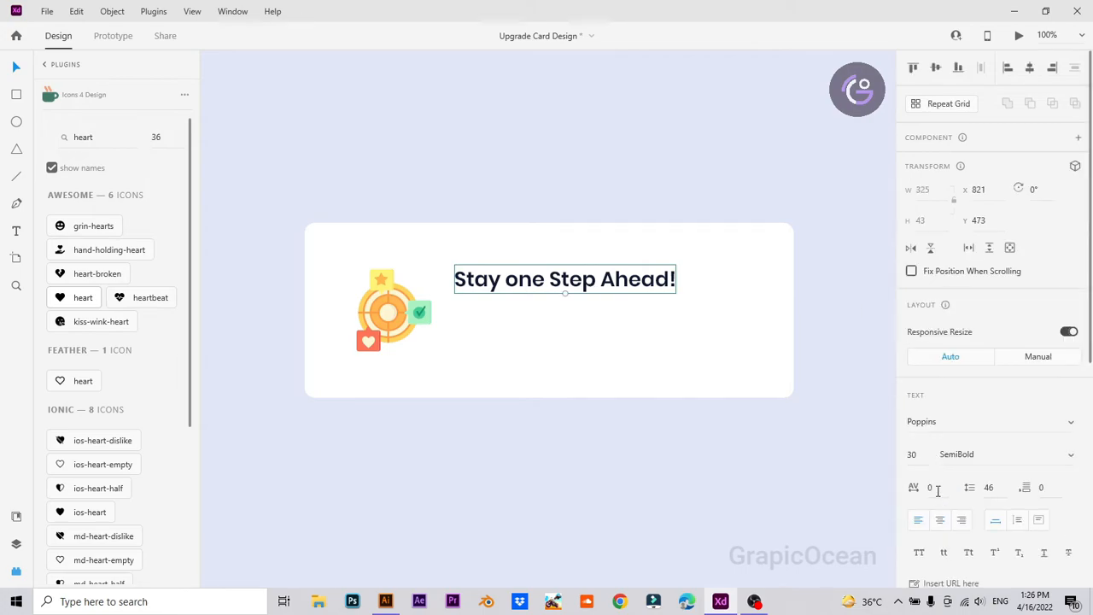
key(Return)
Step: Duplicate the heading directly below itself and replace the copy's text with "See exclusive premium insights on 450+ Companies"
drag(547, 285, 546, 308)
double_click(546, 309)
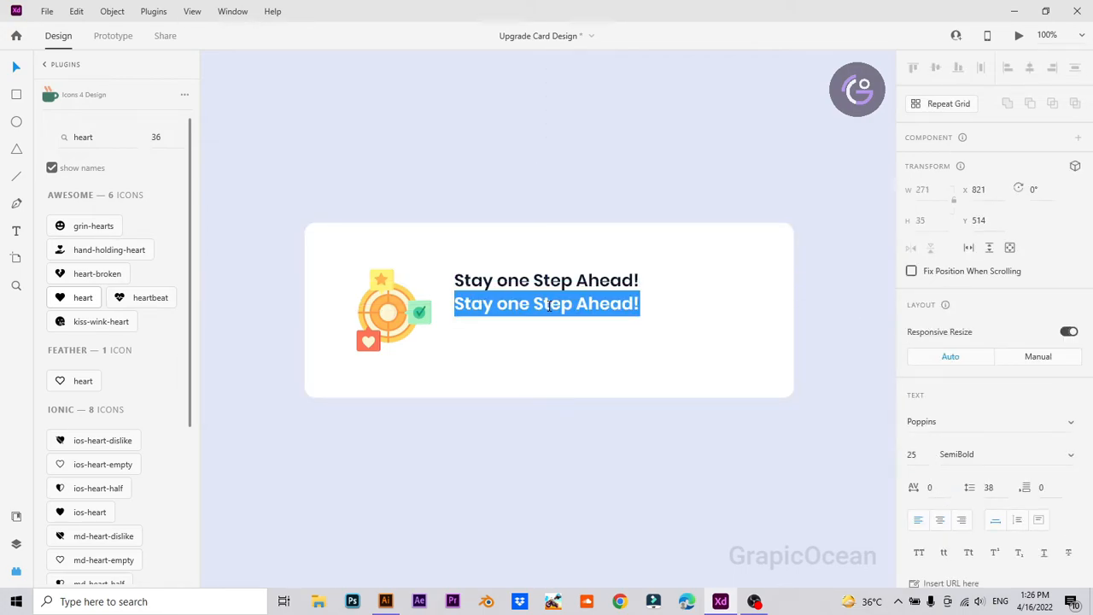
text(See)
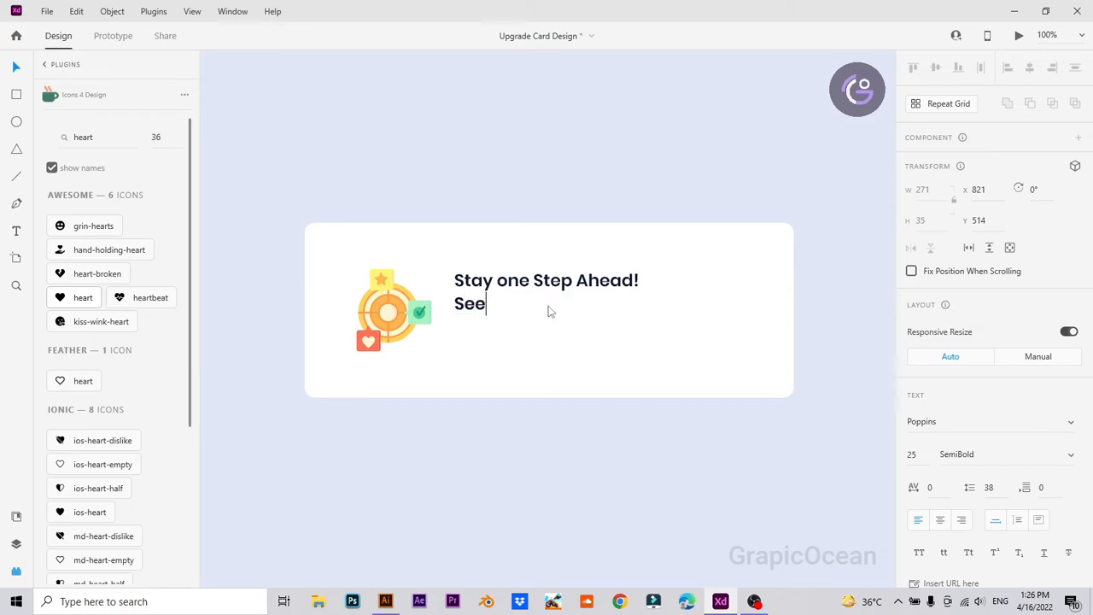
text( excu)
text(sive premium insights on)
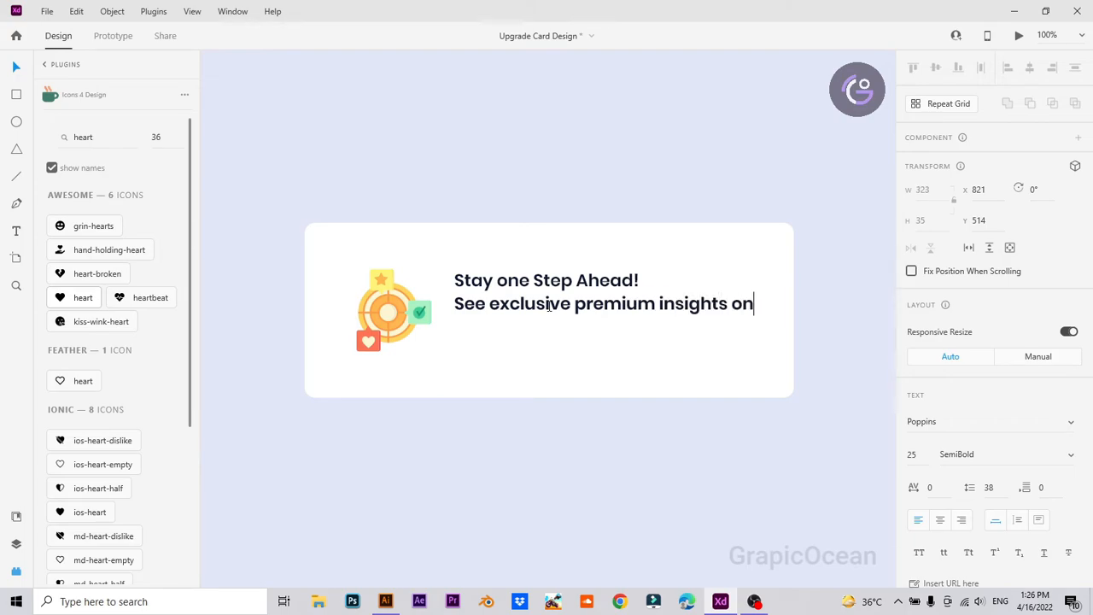
text( 4500)
text(mpa)
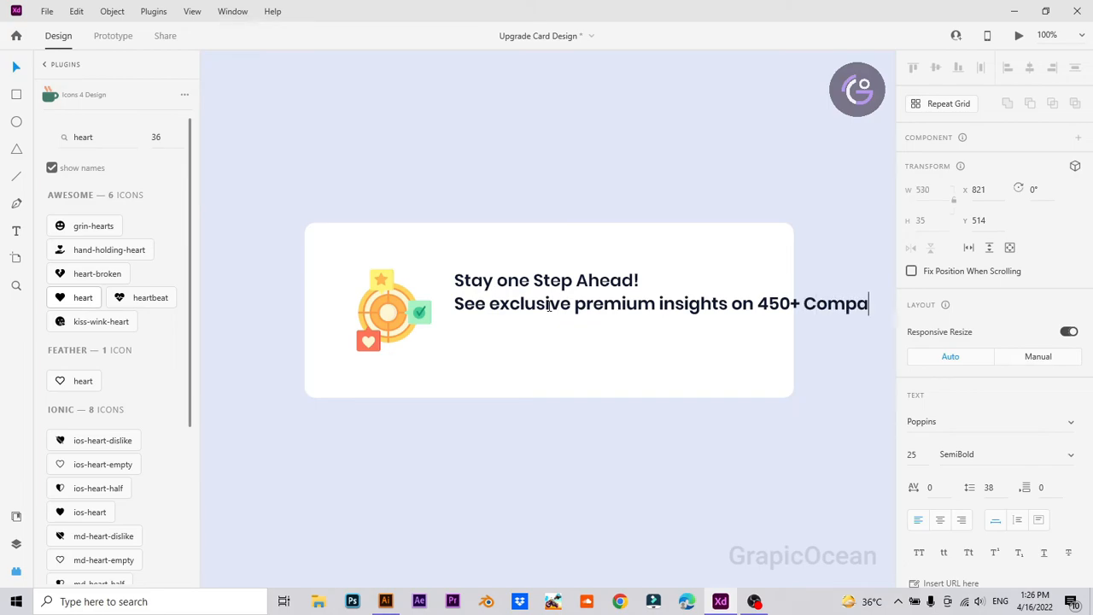
key(Escape)
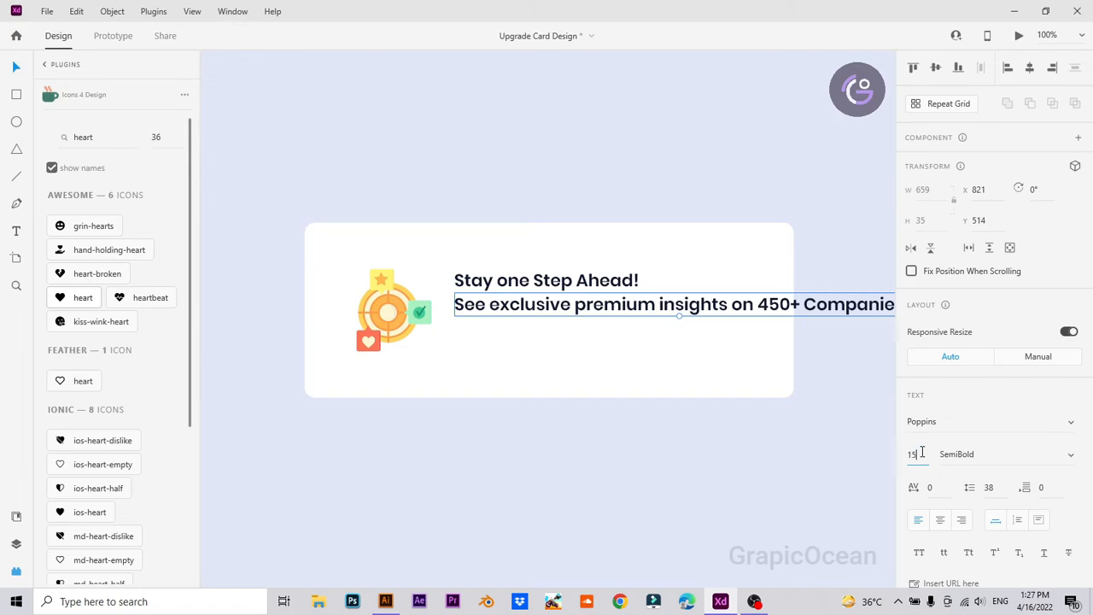
Step: Set the subtitle's font size to 15 and its weight to Medium
key(Return)
click(991, 460)
text(Me)
key(Return)
click(642, 461)
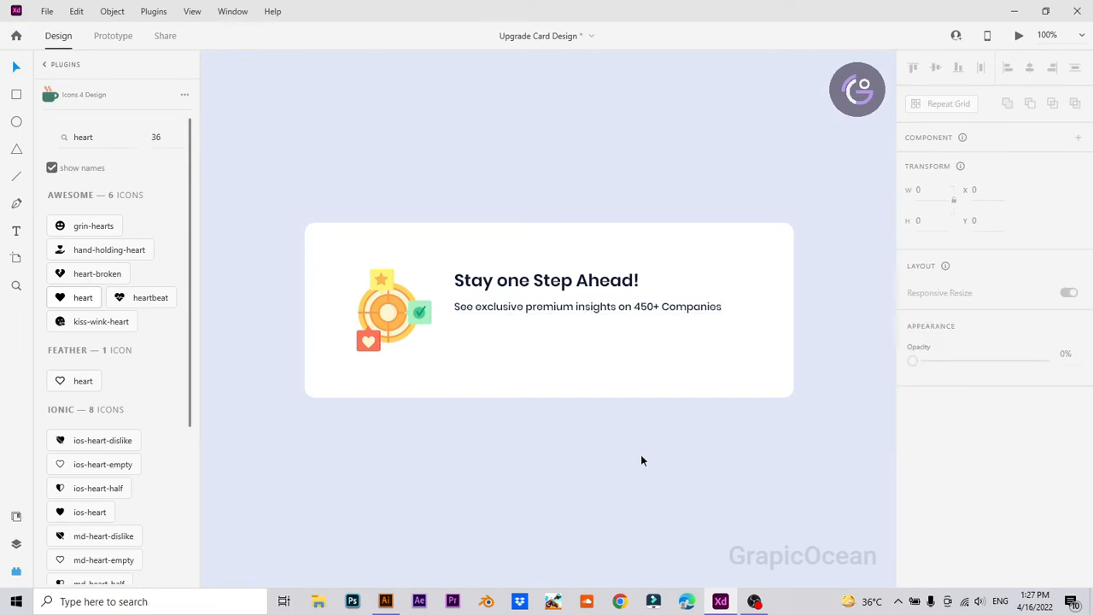
Step: Move the subtitle closer beneath the heading and shift both text lines slightly right, away from the target
click(486, 312)
drag(486, 308, 476, 282)
click(514, 480)
click(463, 303)
shift+click(467, 283)
click(479, 178)
key(ctrl+=)
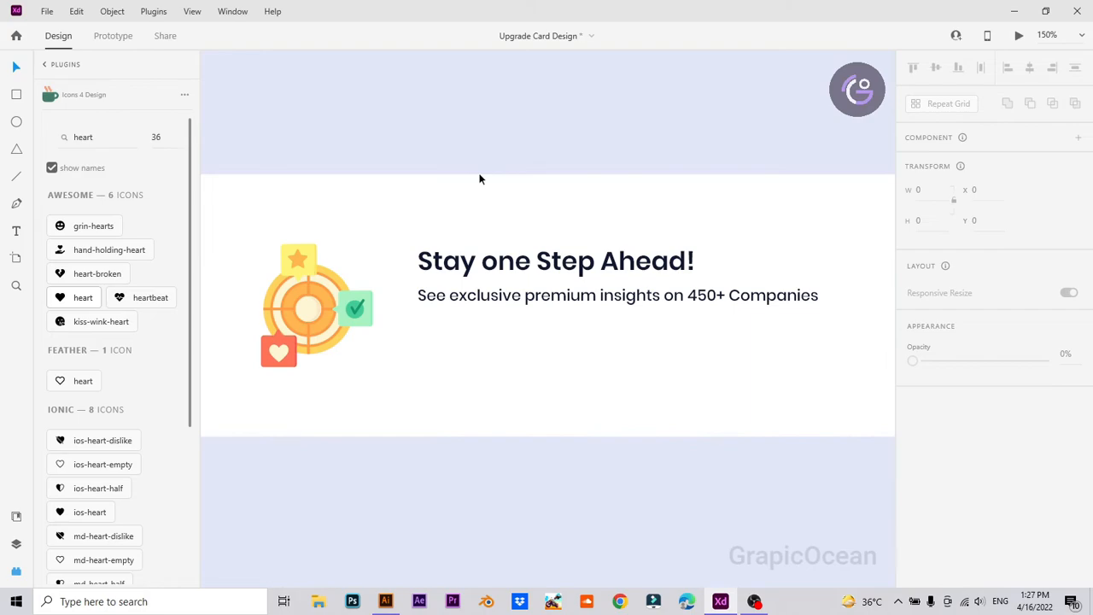
Step: Draw a button rectangle on the card below the subtitle and set its size to 216 by 48
key(r)
drag(447, 349, 598, 386)
click(904, 190)
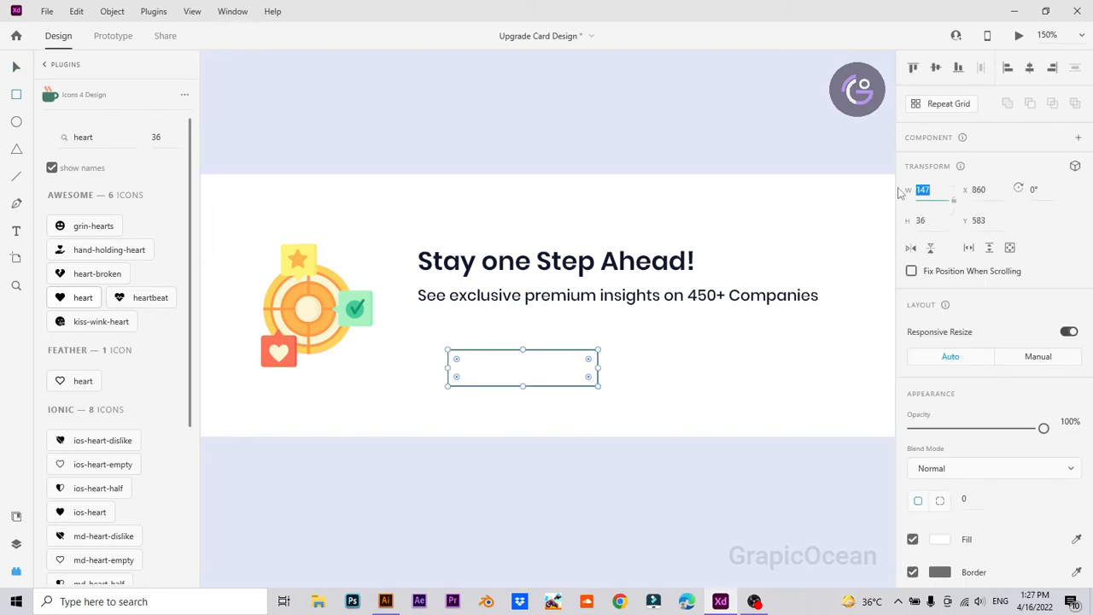
key(Tab)
text(48)
key(Return)
Step: Round the button rectangle's corners, trying radii of 15 and 10 before settling on 5
click(978, 496)
text(15)
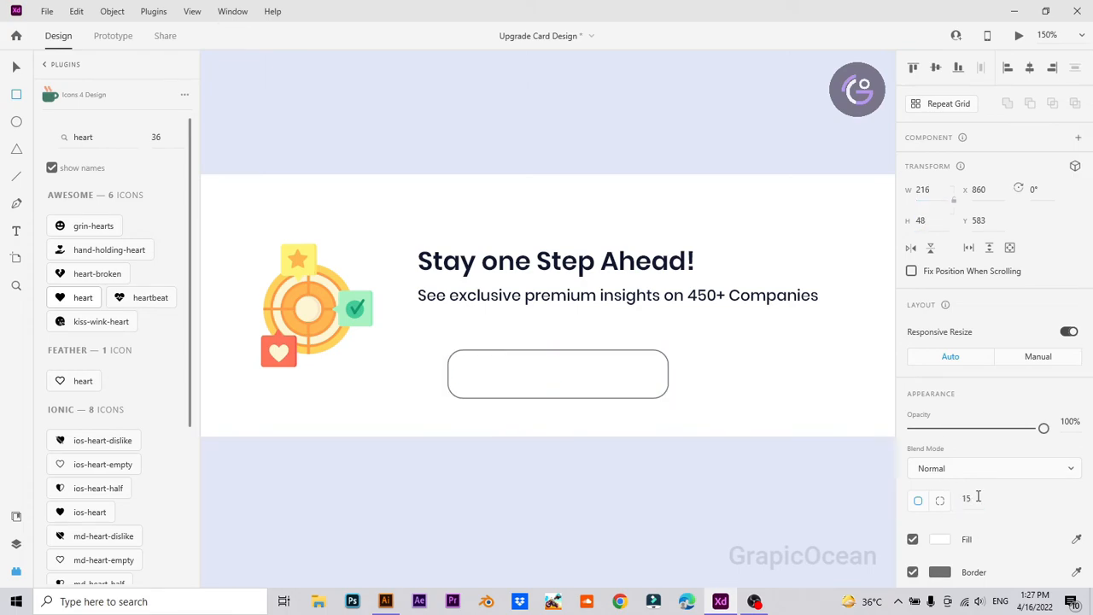
text(10)
key(Return)
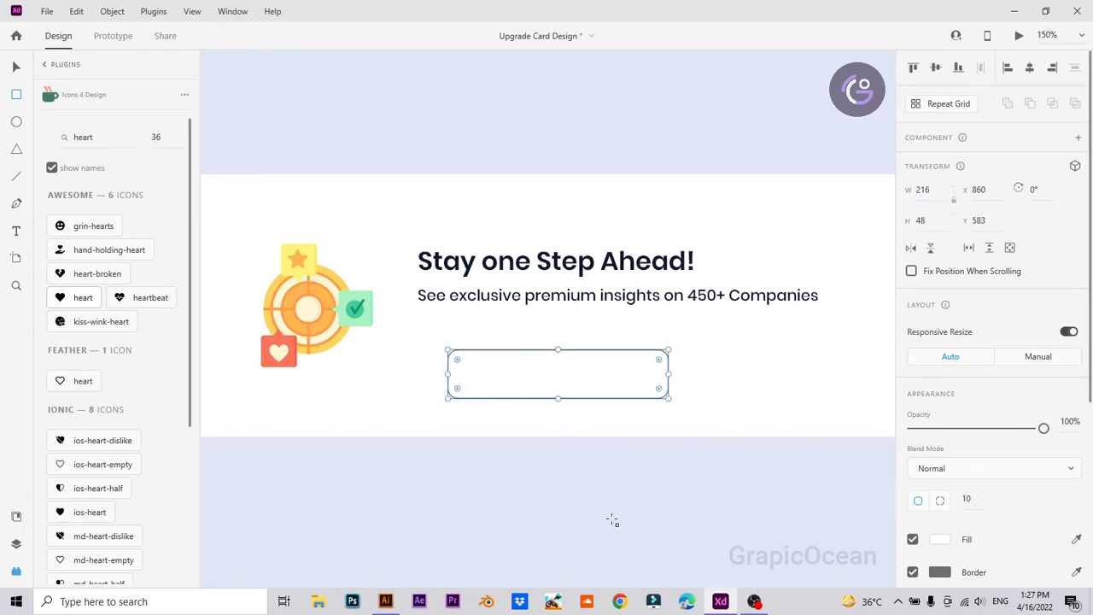
text(5)
key(Return)
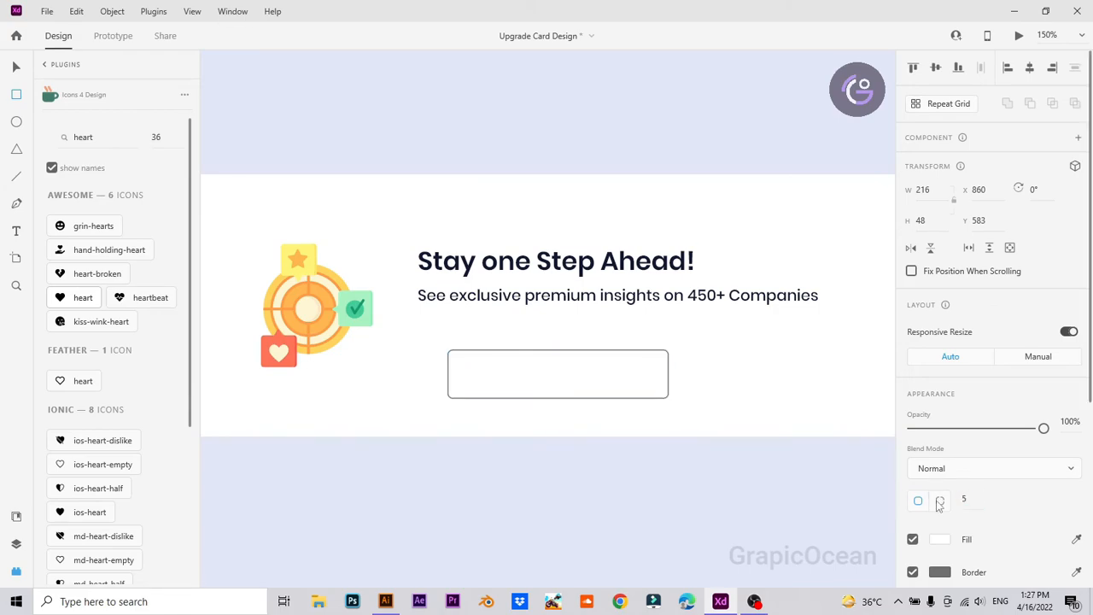
Step: Show the document's colour assets and give the button a linear gradient fill running horizontally from edge to edge
key(v)
drag(351, 255, 387, 213)
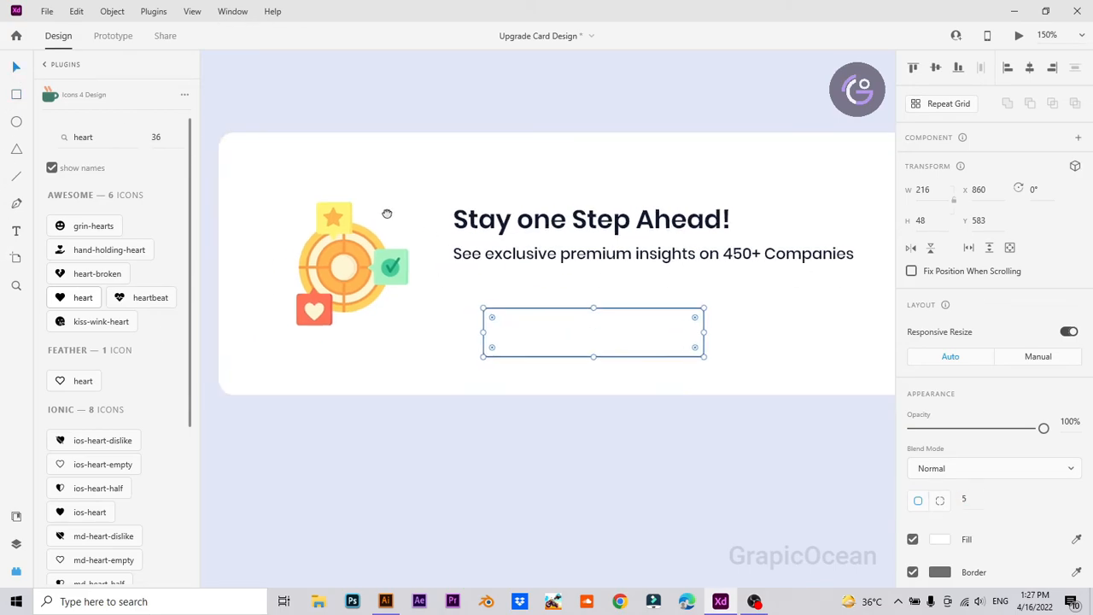
click(16, 516)
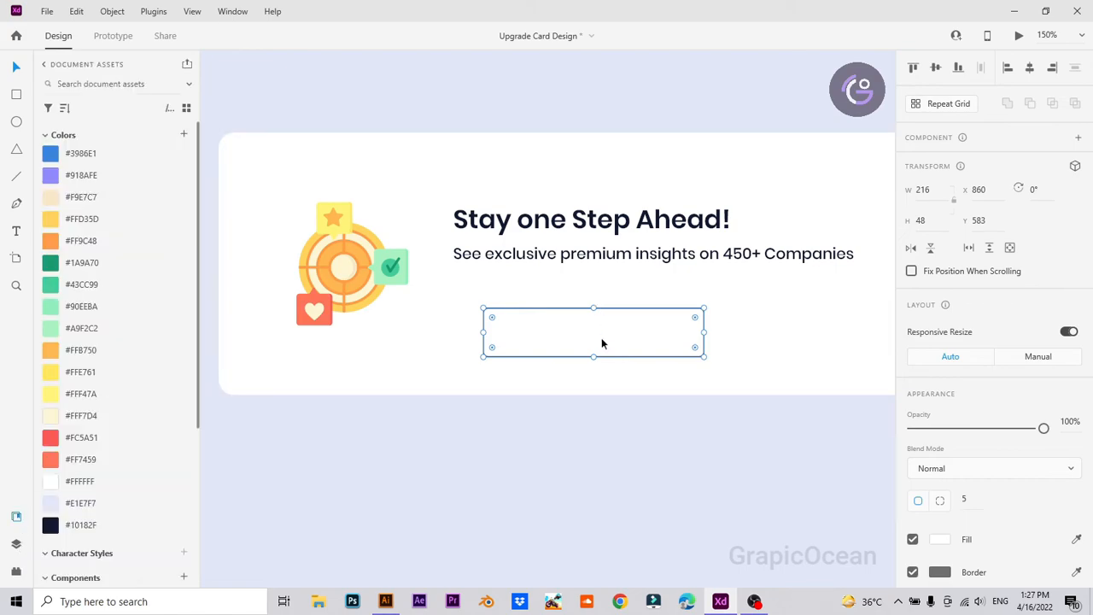
click(939, 539)
click(773, 373)
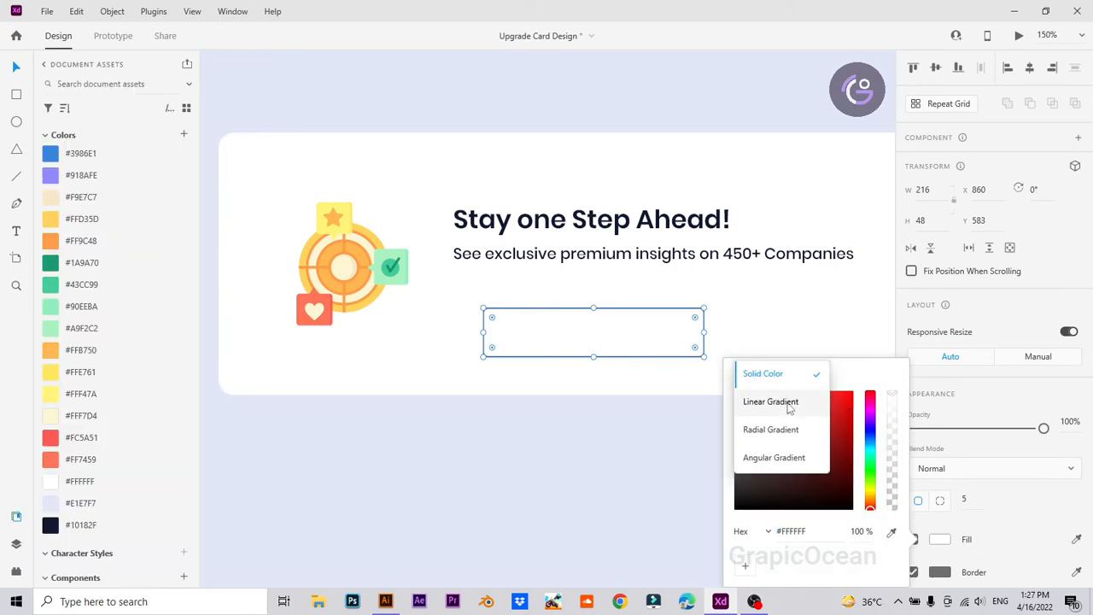
click(771, 398)
drag(593, 360, 704, 333)
drag(593, 313, 483, 333)
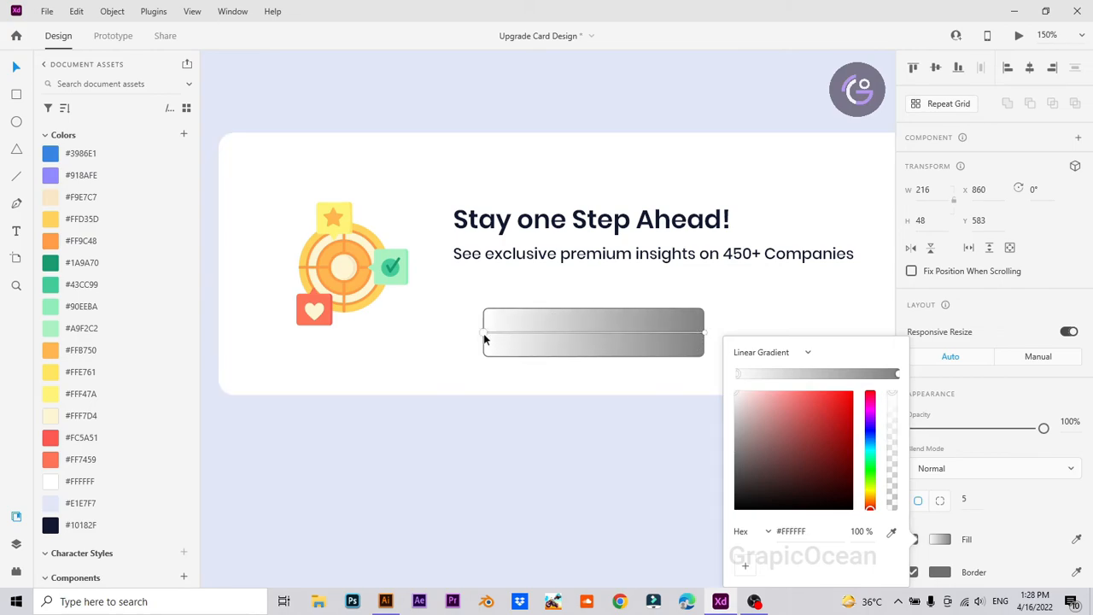
Step: Colour the button gradient's right stop #3986E1 and its left stop #918AFE by sampling the document's colour swatches
click(891, 531)
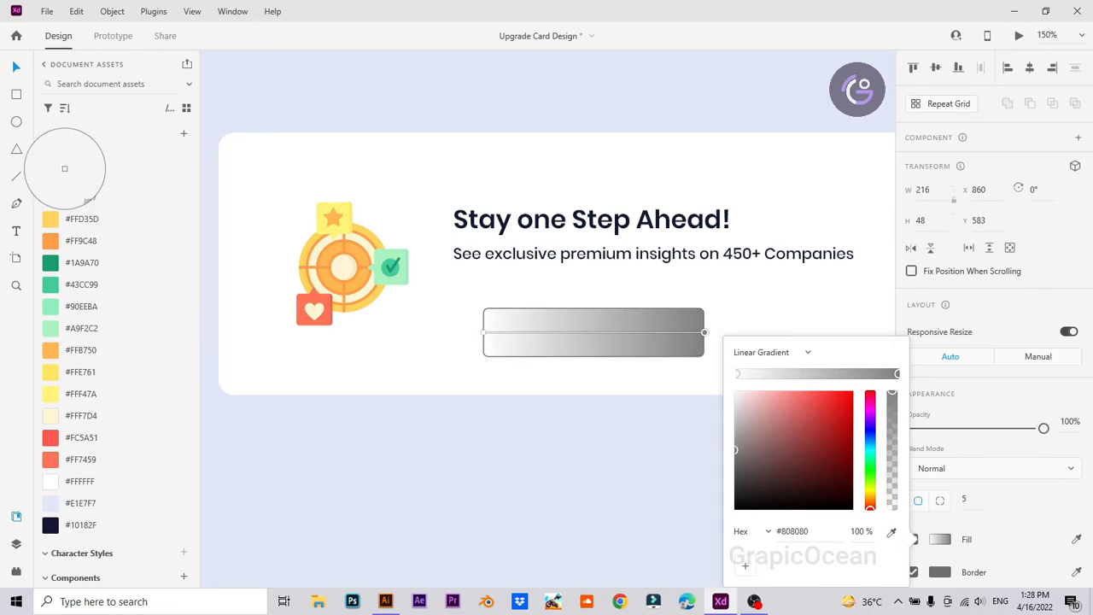
click(54, 154)
click(736, 374)
click(892, 531)
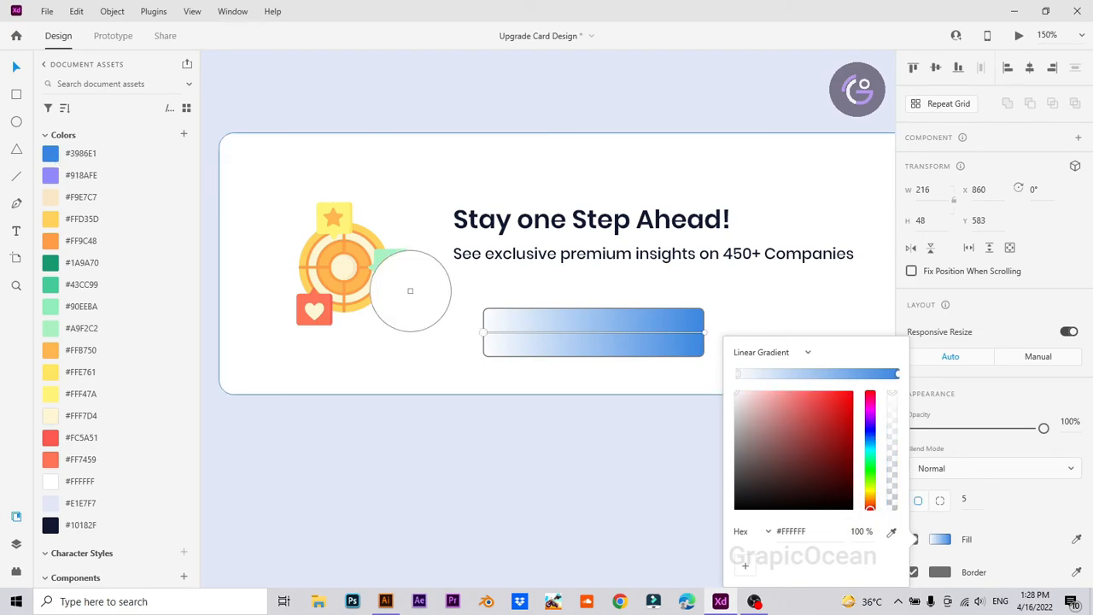
click(56, 177)
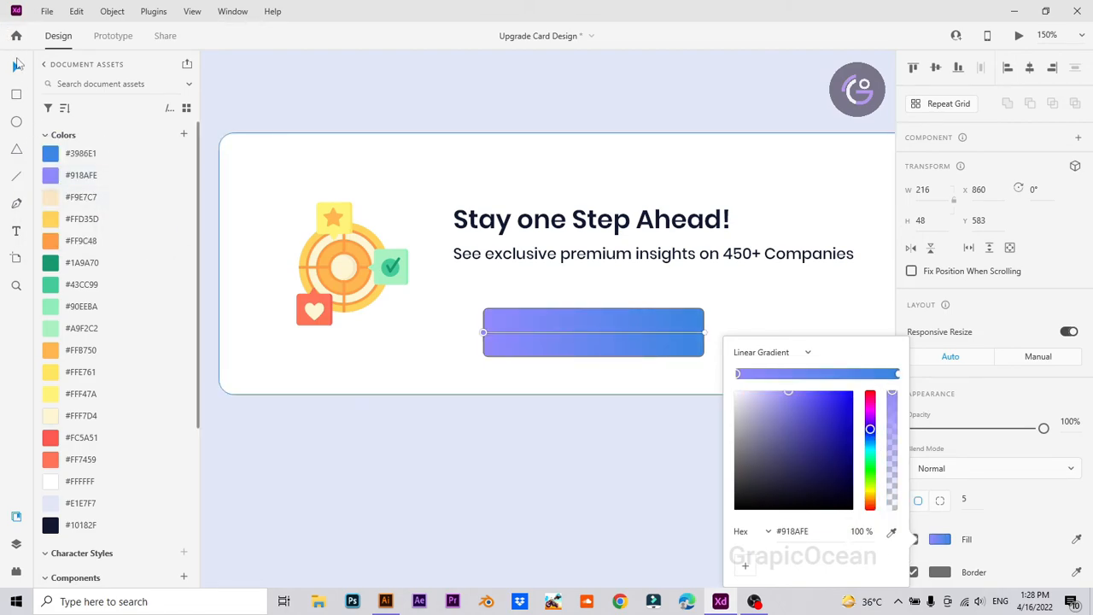
Step: Remove the gradient button's border
click(316, 134)
click(610, 349)
click(912, 573)
click(583, 519)
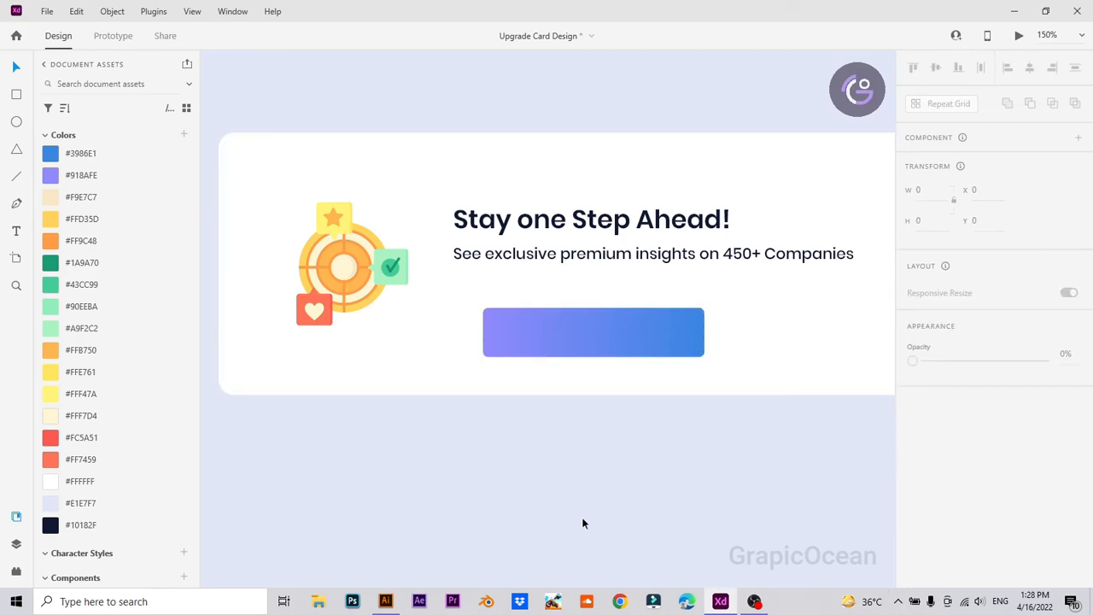
Step: Place the button below the subtitle, aligned with the text's left edge, and duplicate it with the rear one offset 10 down
drag(615, 353, 596, 330)
key(shift+Down)
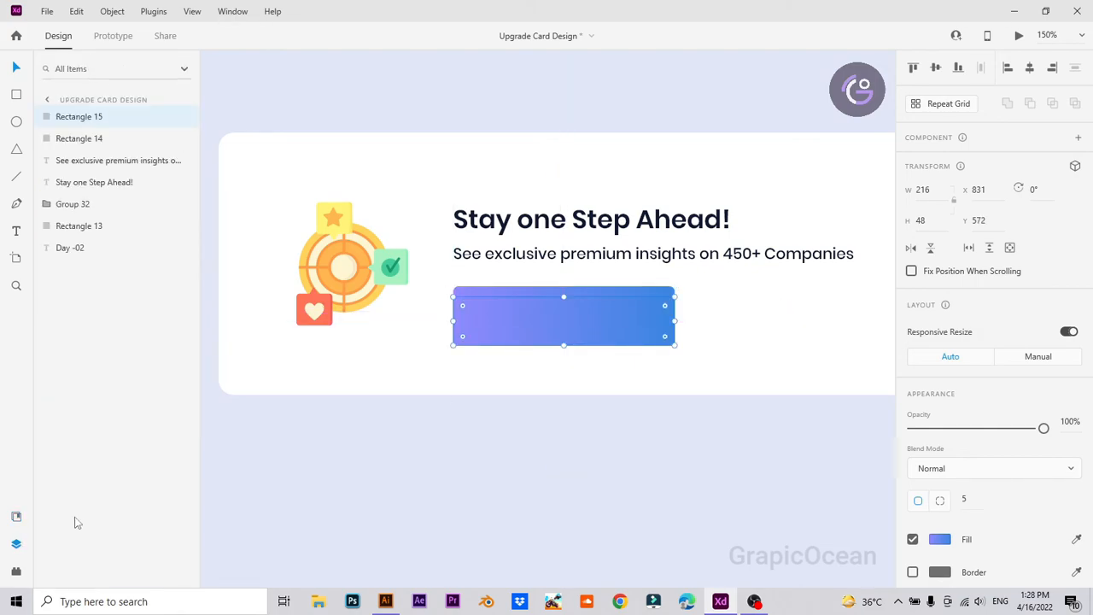
key(ctrl+z)
key(ctrl+shift+z)
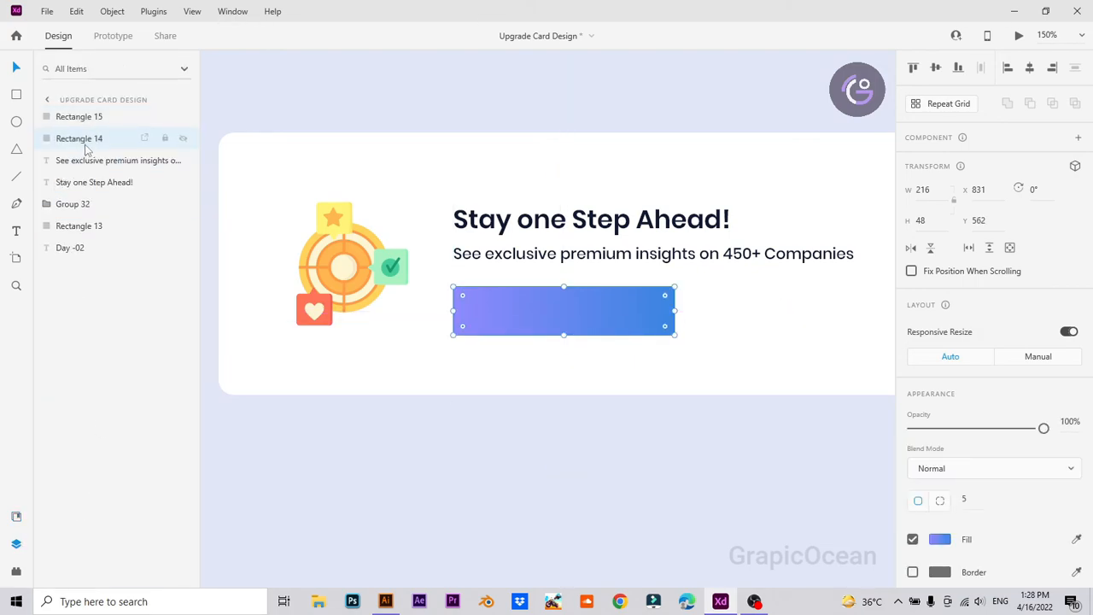
Step: Rename the rear button layer, Rectangle 14, as Shadow
double_click(84, 138)
text(Shadow)
key(Return)
click(466, 457)
Step: Shrink the Shadow rectangle about its centre to 194 by 44
key(ctrl+equal)
click(556, 327)
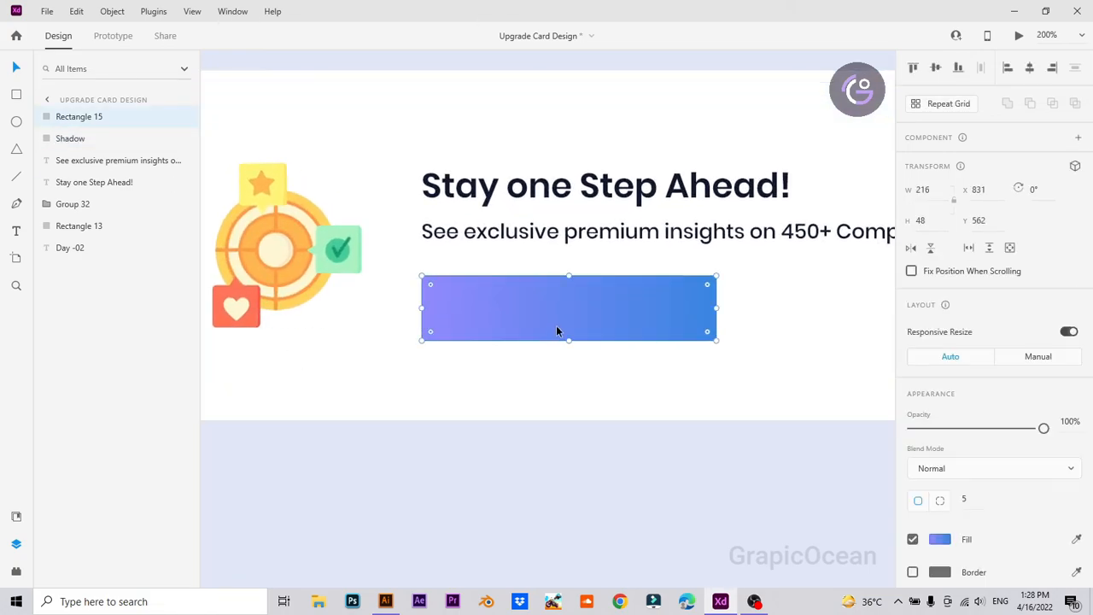
click(72, 145)
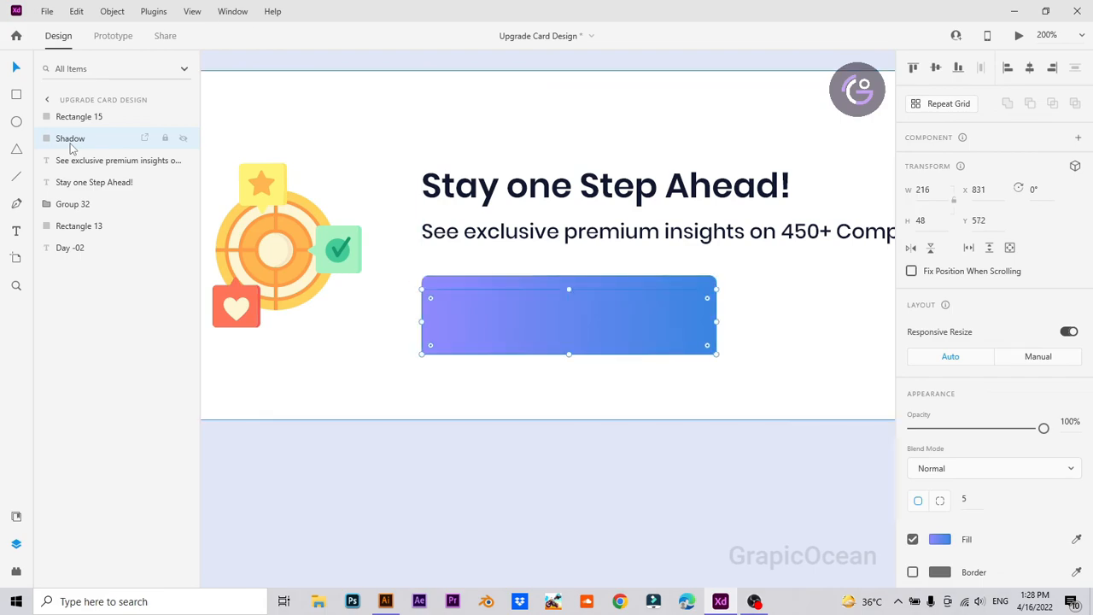
drag(716, 284, 706, 294)
Step: Apply an Object Blur of amount 5 to the Shadow rectangle and lower its opacity to 49%
scroll(1029, 512, down, 4)
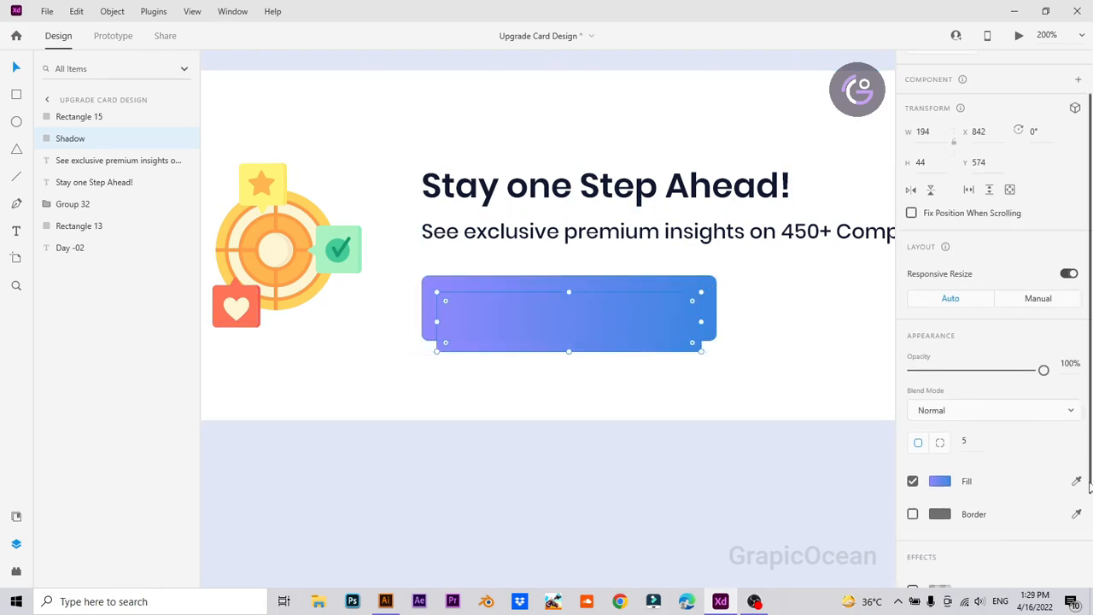
click(1007, 545)
click(952, 571)
drag(1043, 259, 977, 263)
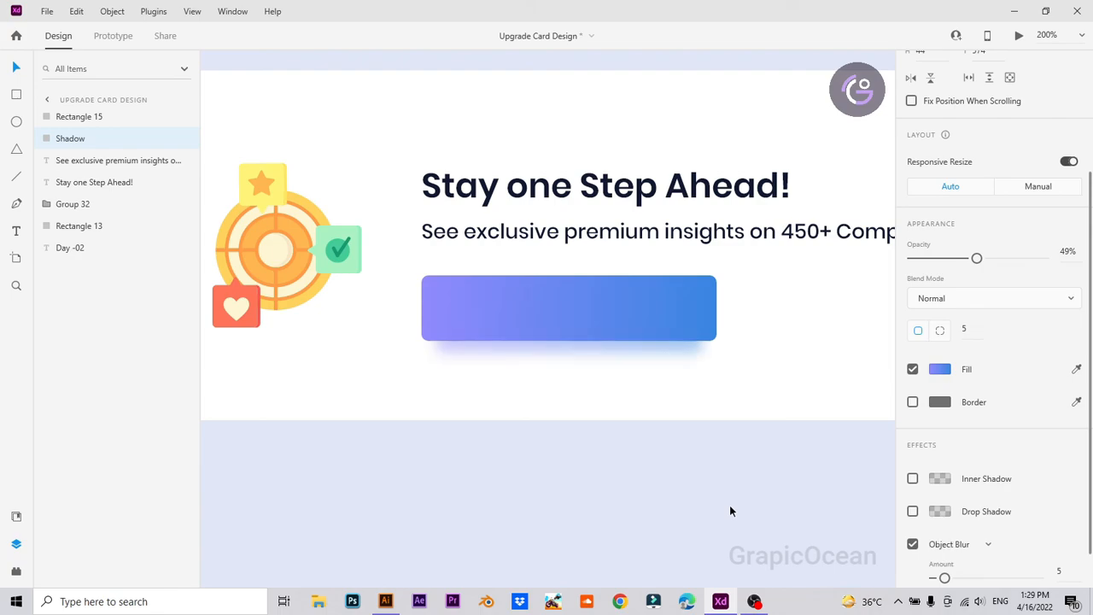
Step: Move the blurred shadow slightly up to Y 571 and raise its opacity to 65%
click(749, 495)
drag(612, 357, 612, 353)
mouse_move(976, 429)
mouse_down()
mouse_move(1010, 434)
mouse_move(996, 434)
mouse_up()
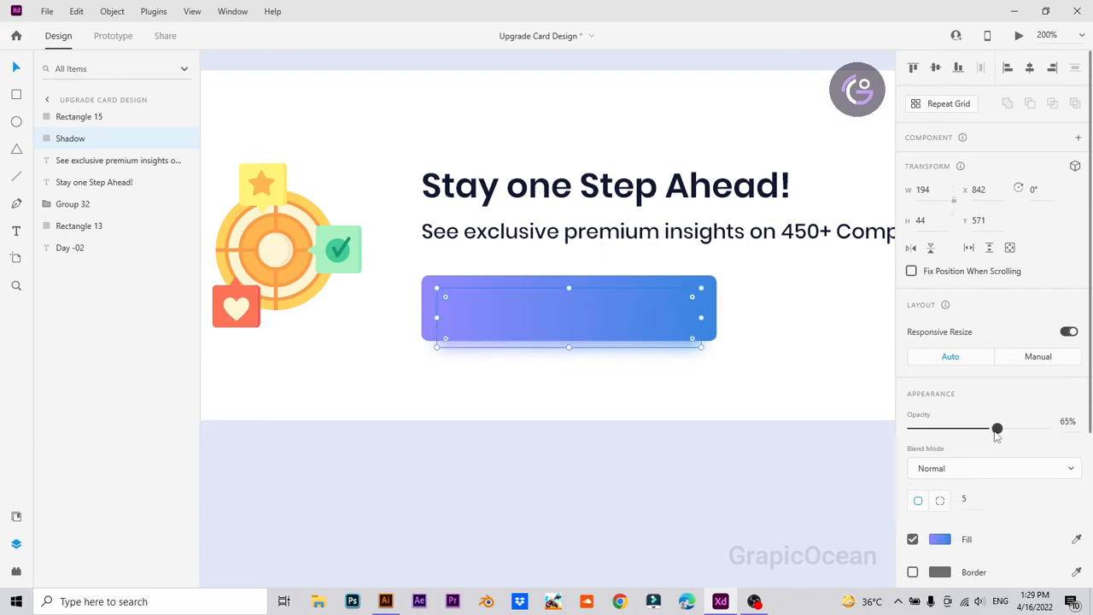
click(507, 516)
key(ctrl+1)
key(ctrl+2)
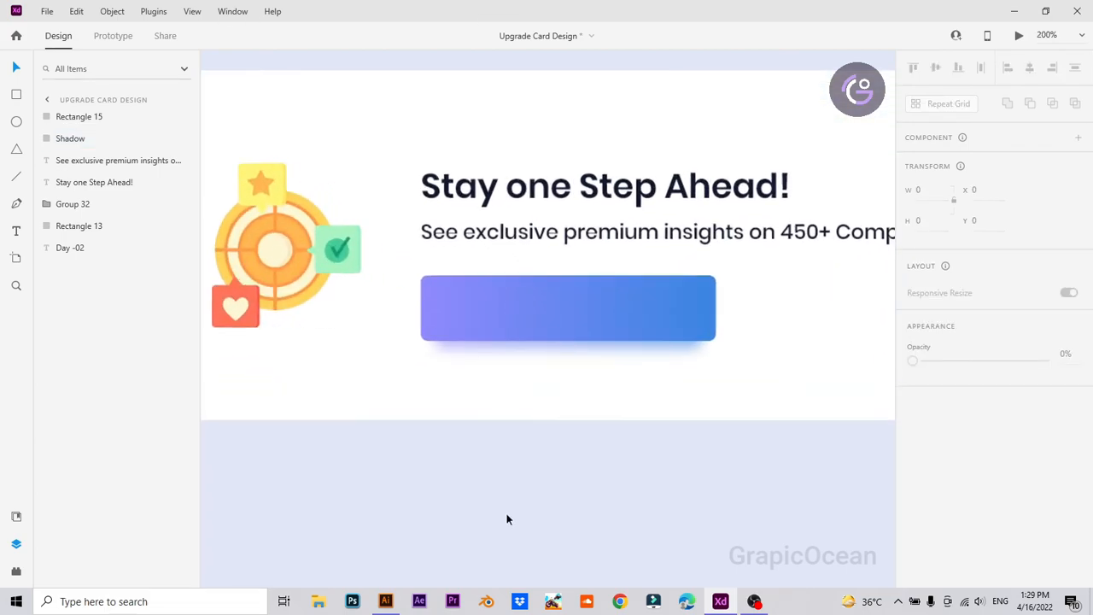
Step: Duplicate the subtitle directly below itself and start replacing the copy's text with "Up"
click(548, 236)
drag(548, 237, 548, 266)
text(Up)
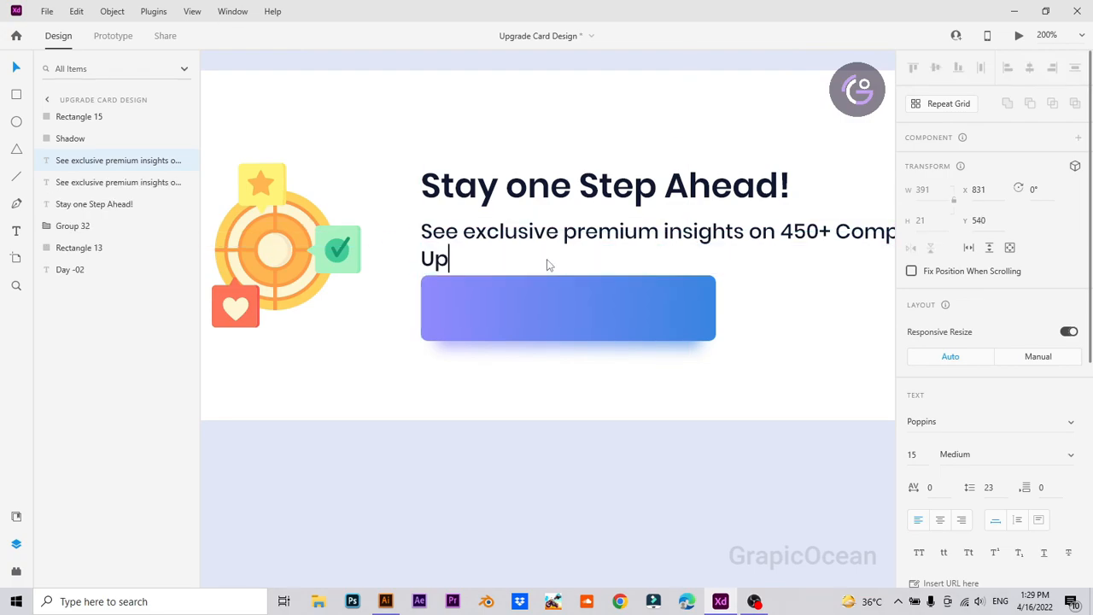